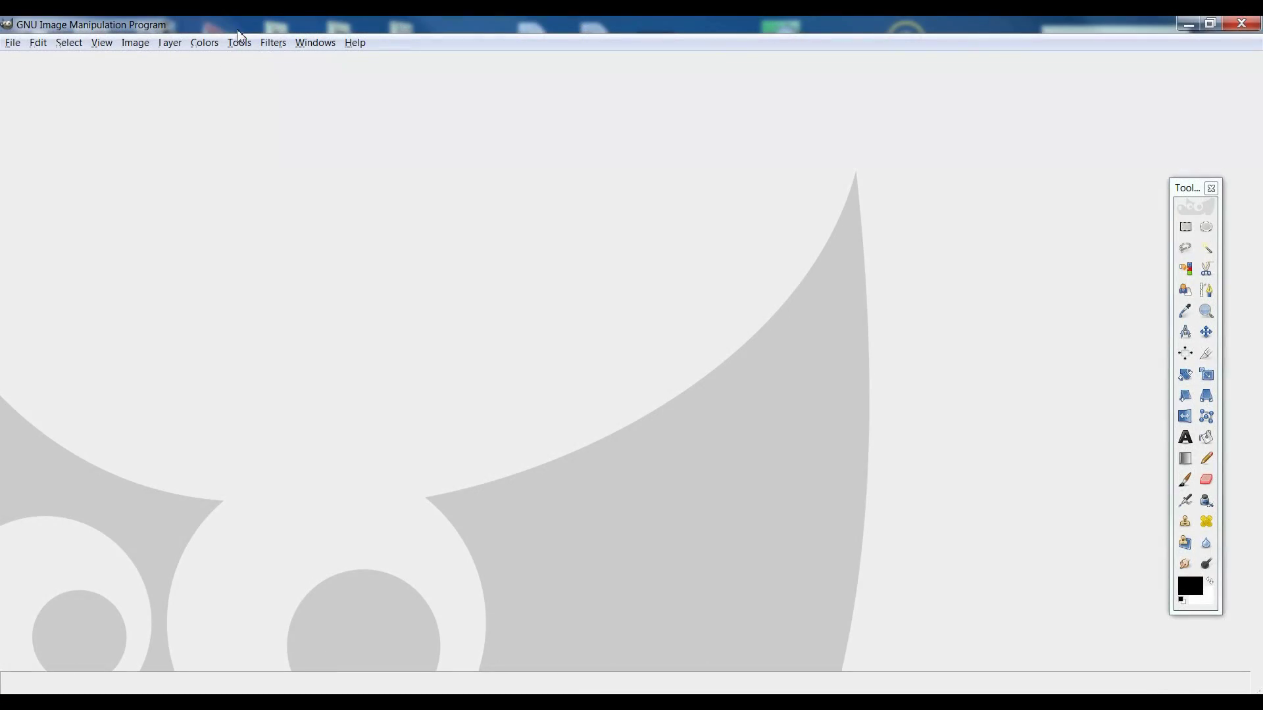
Reopen the recently closed Layers and Brushes dock and place it on the opposite side of the canvas from the toolbox
{"action": "left_click", "coordinate": [316, 53]}
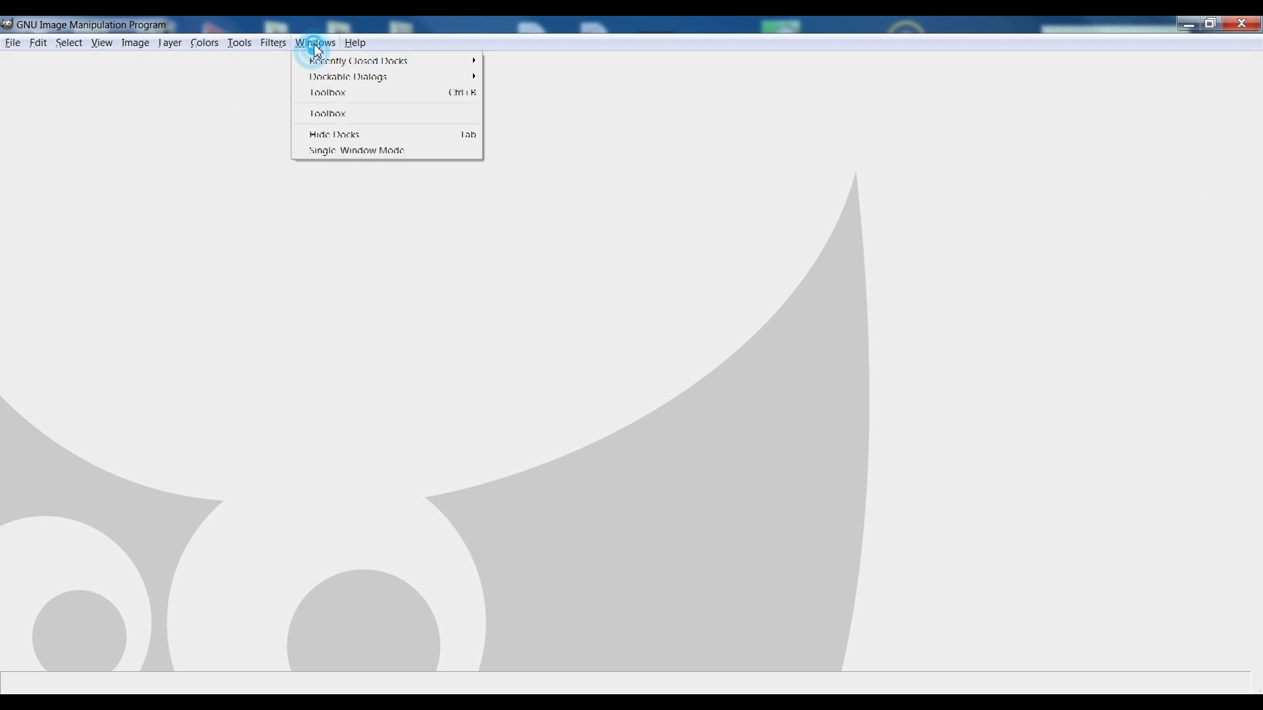
{"action": "mouse_move", "coordinate": [355, 65]}
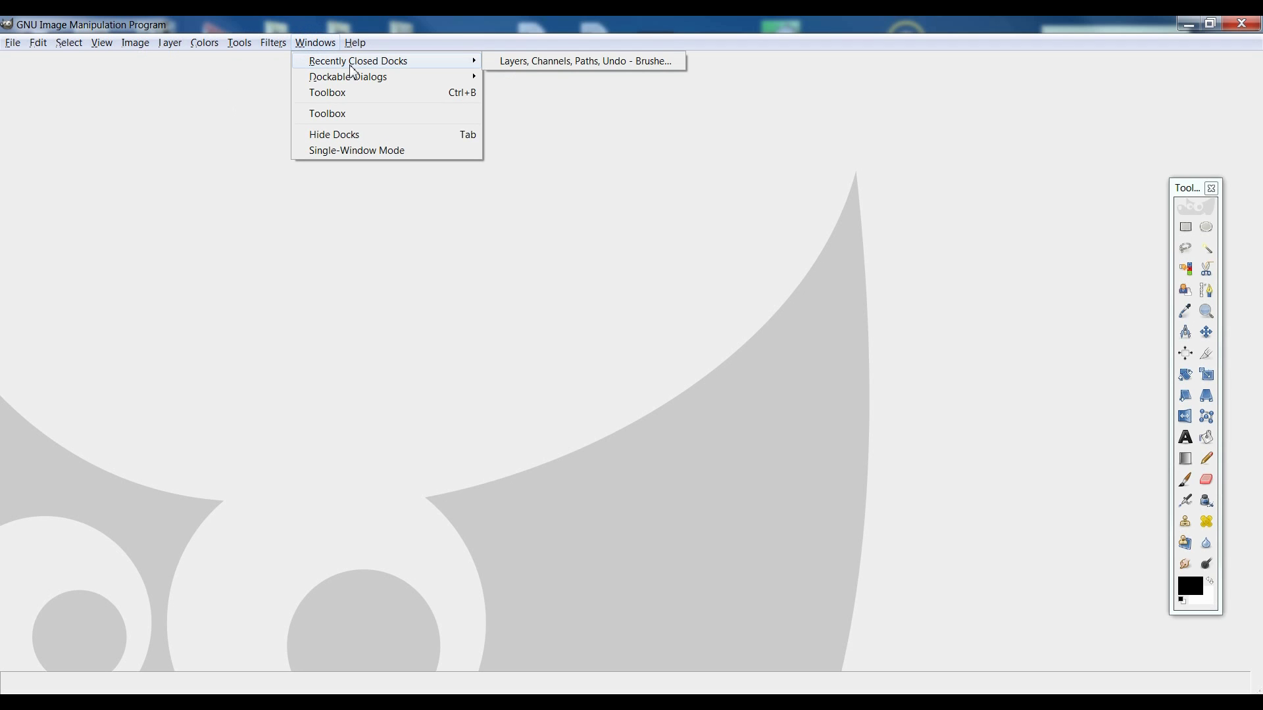
{"action": "left_click", "coordinate": [585, 64]}
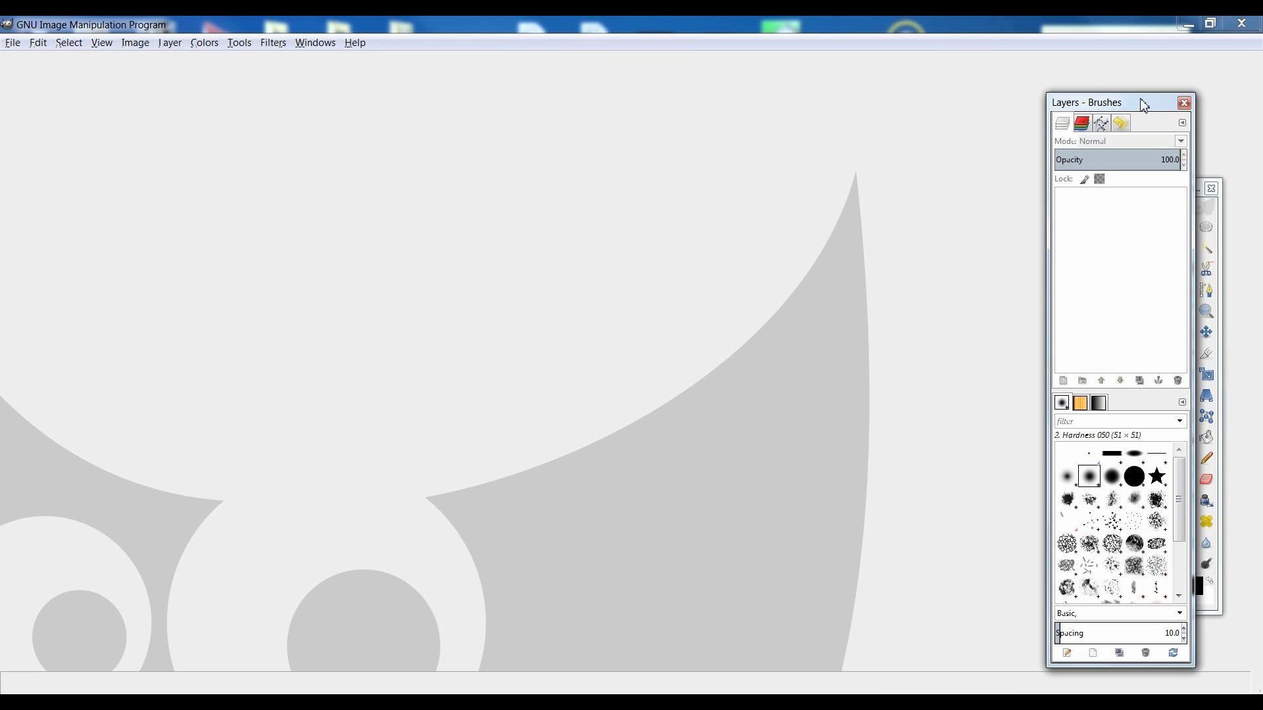
{"action": "mouse_move", "coordinate": [1144, 106]}
{"action": "left_mouse_down"}
{"action": "mouse_move", "coordinate": [432, 118]}
{"action": "mouse_move", "coordinate": [158, 98]}
{"action": "left_mouse_up"}
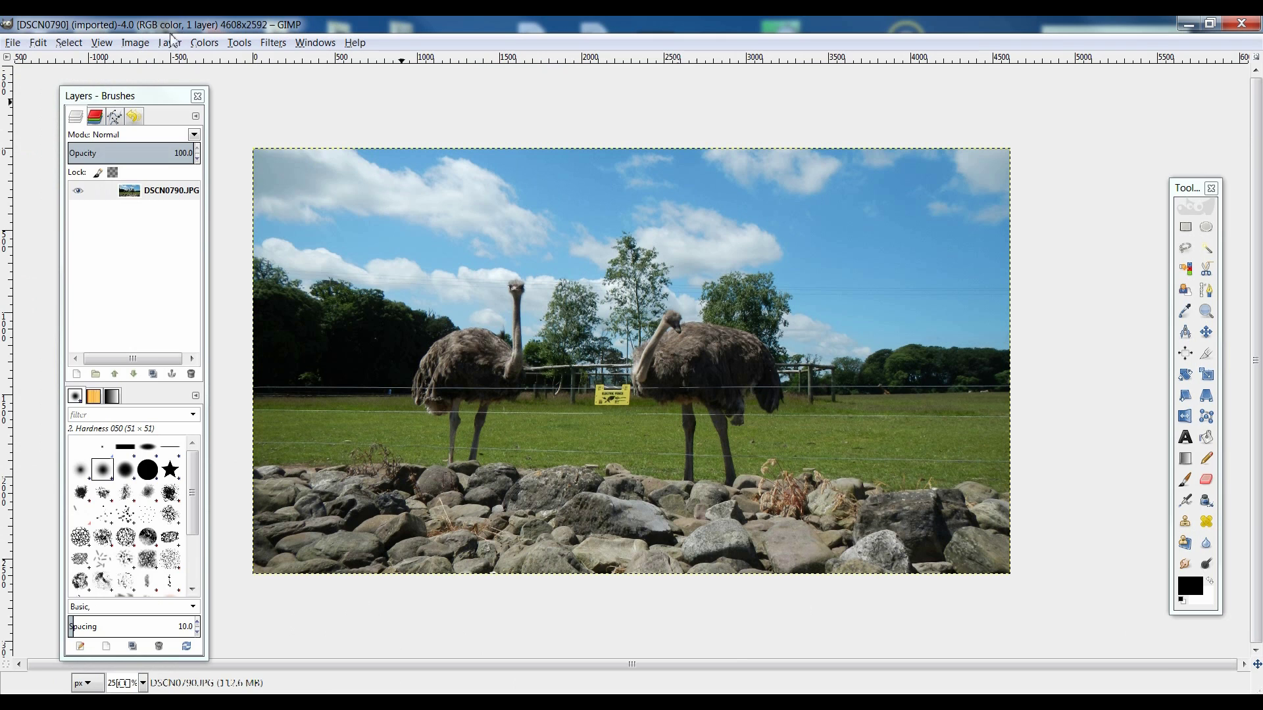
Darken the ostrich photo DSCN0790.JPG by pulling down the lower part of its Value curve with Curves
{"action": "key", "text": "Tab"}
{"action": "left_click", "coordinate": [201, 43]}
{"action": "left_click", "coordinate": [223, 155]}
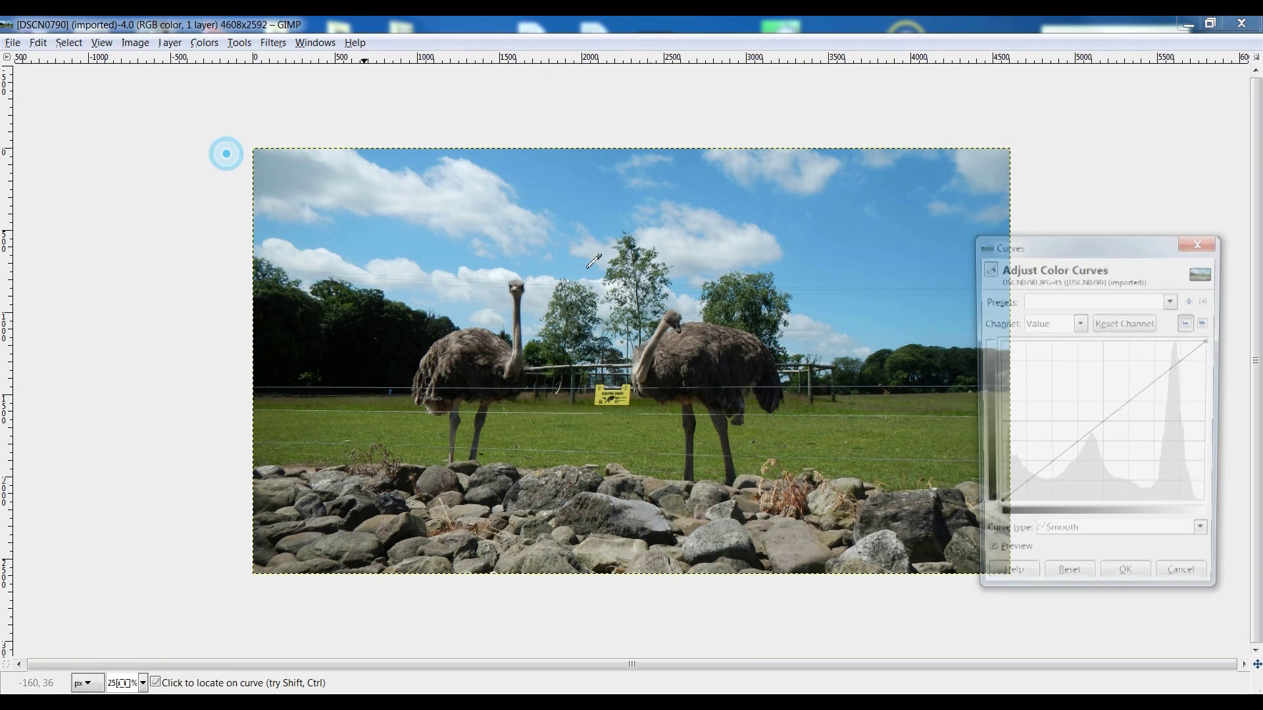
{"action": "left_click_drag", "start_coordinate": [1036, 476], "coordinate": [1077, 480]}
{"action": "left_click", "coordinate": [1126, 585]}
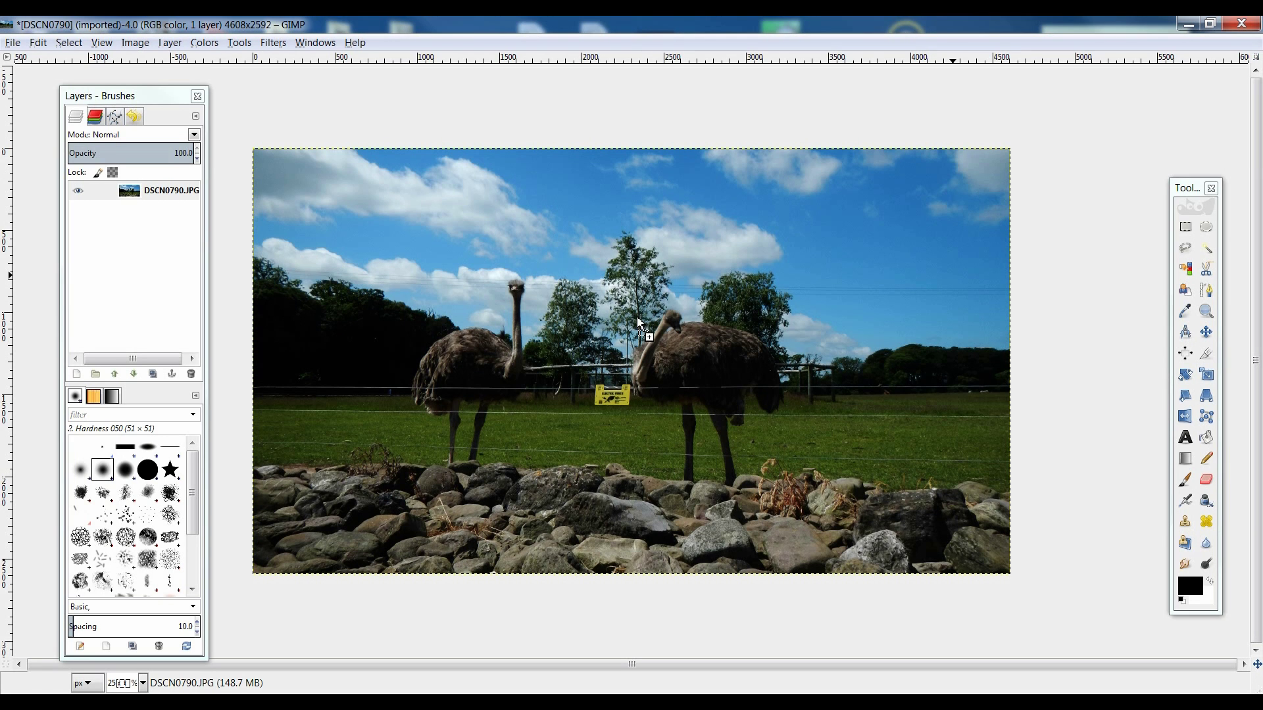
Add the photo DSCN2517.JPG as a layer above the ostrich photo and give it an alpha channel
{"action": "left_click_drag", "start_coordinate": [639, 323], "coordinate": [639, 322]}
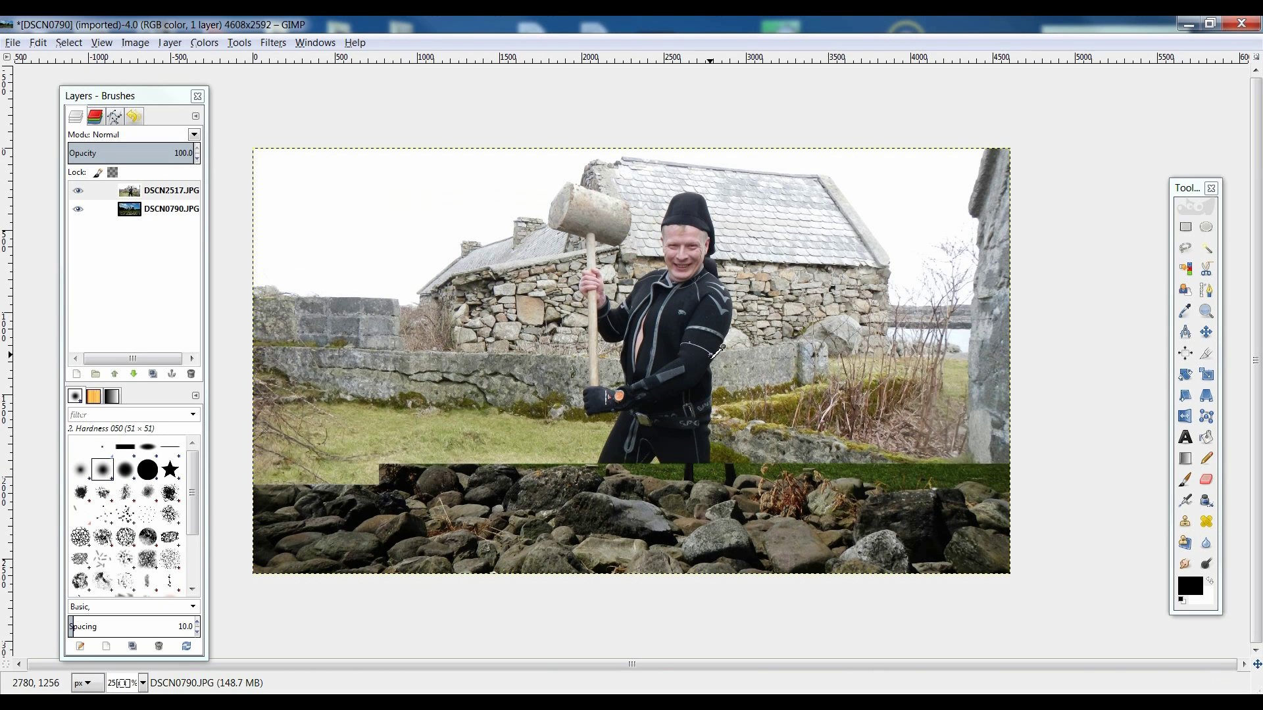
{"action": "right_click", "coordinate": [136, 198]}
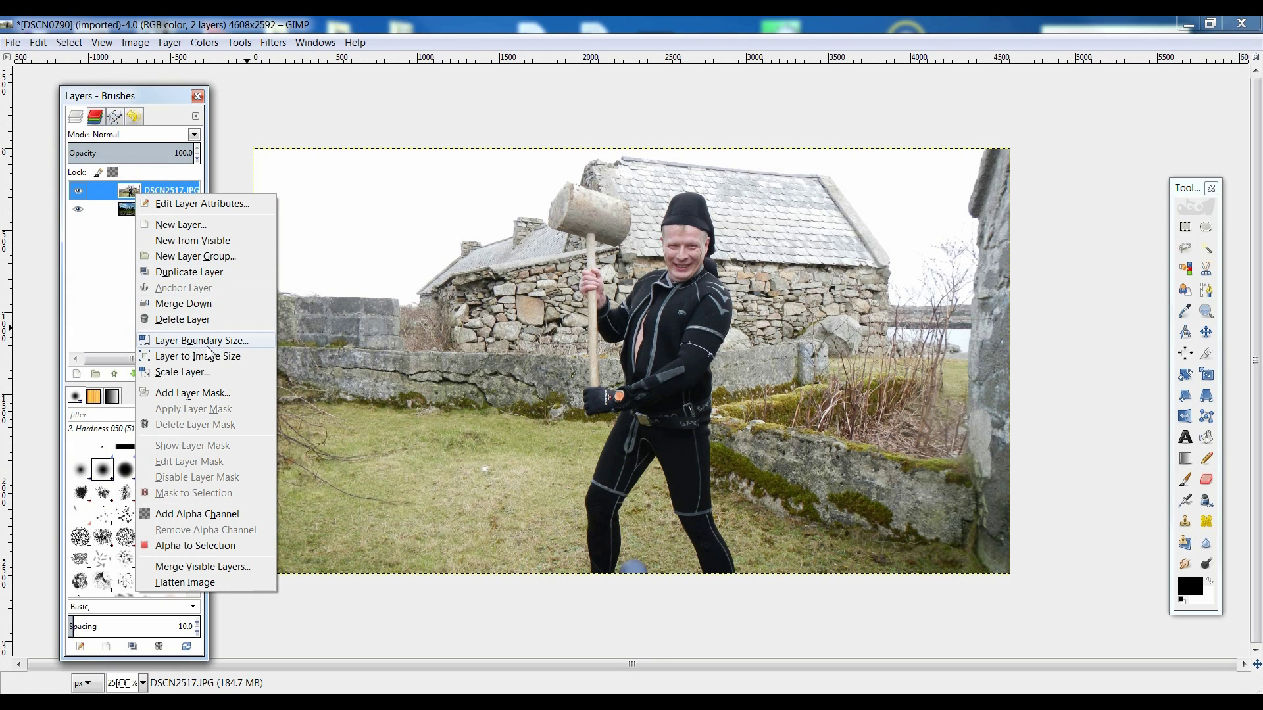
{"action": "left_click", "coordinate": [207, 514]}
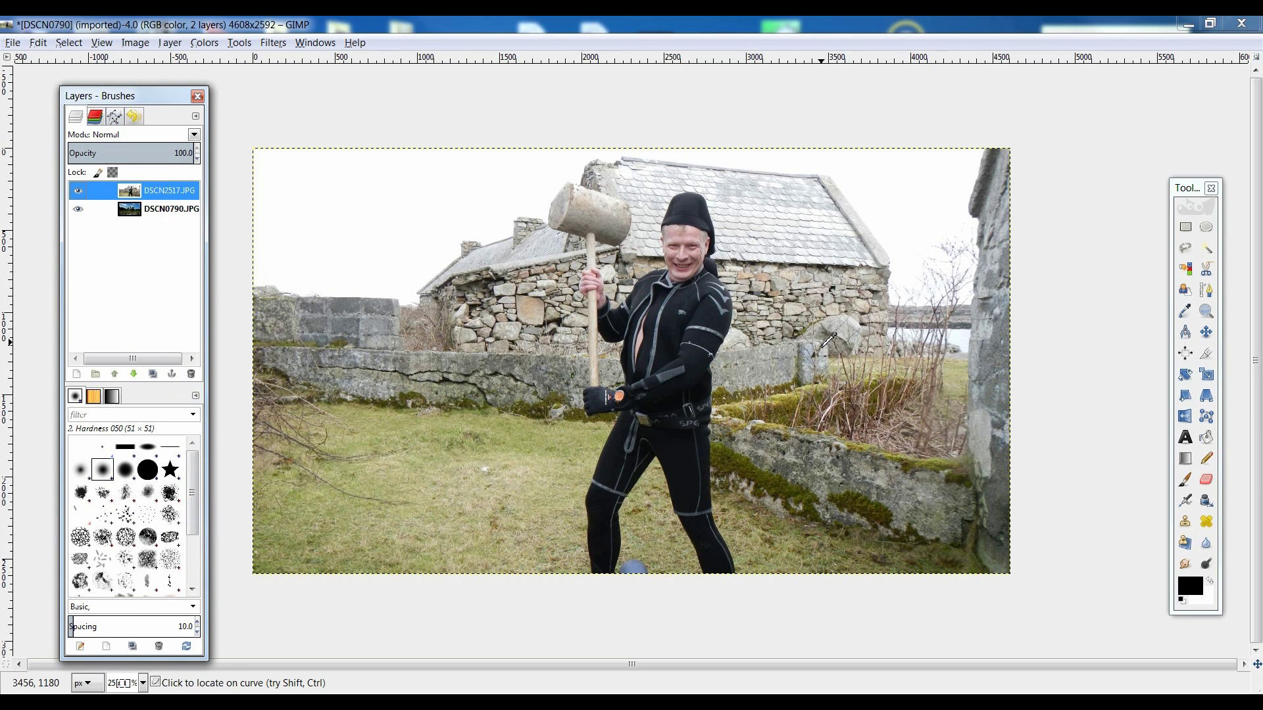
Increase contrast on the DSCN2517.JPG layer with Curves, lowering the darker tones of the Value curve and anchoring a point near the highlights
{"action": "left_click", "coordinate": [204, 43]}
{"action": "left_click", "coordinate": [254, 158]}
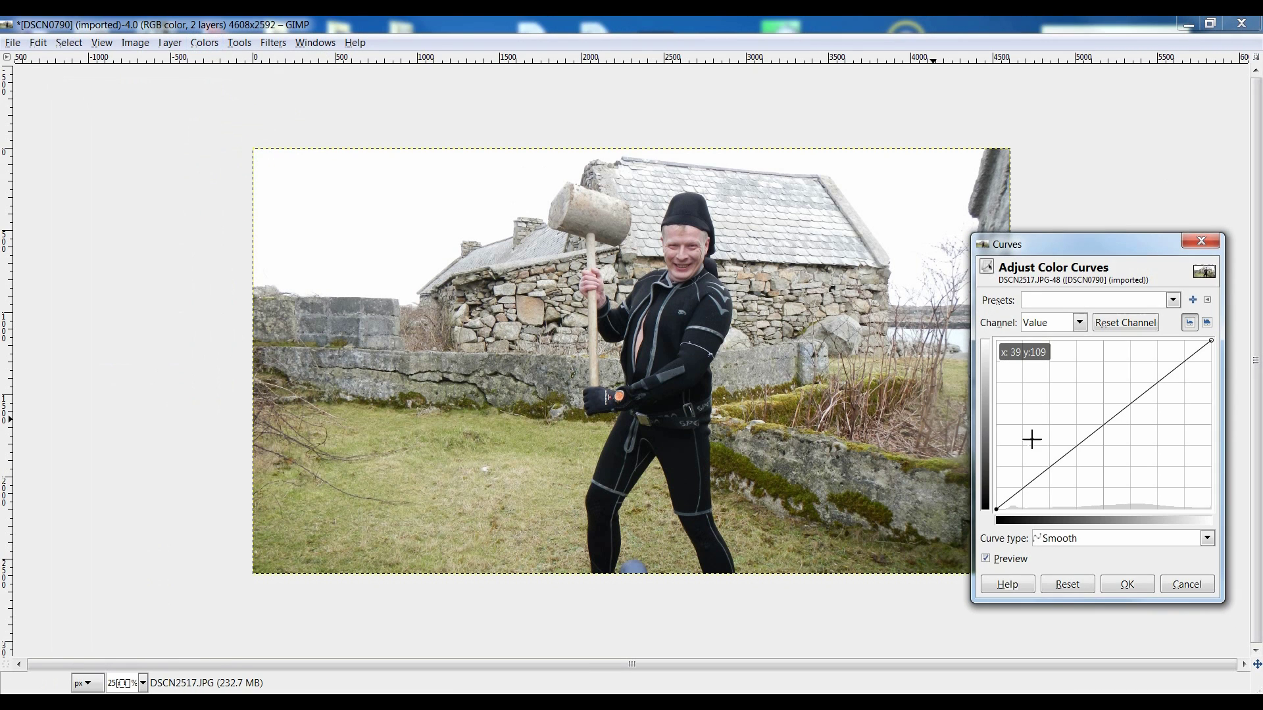
{"action": "left_click_drag", "start_coordinate": [1079, 453], "coordinate": [1083, 480]}
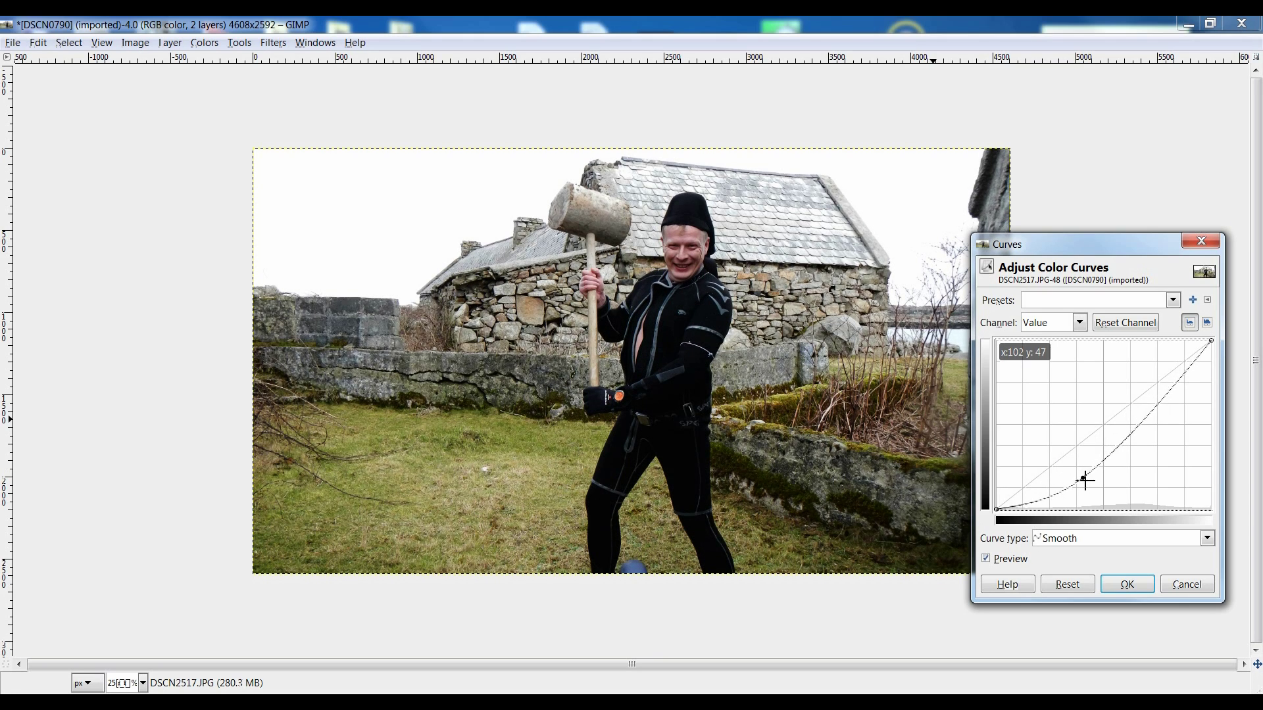
{"action": "left_click", "coordinate": [1172, 377]}
{"action": "mouse_move", "coordinate": [1172, 377]}
{"action": "left_mouse_down"}
{"action": "mouse_move", "coordinate": [1147, 389]}
{"action": "mouse_move", "coordinate": [1174, 379]}
{"action": "left_mouse_up"}
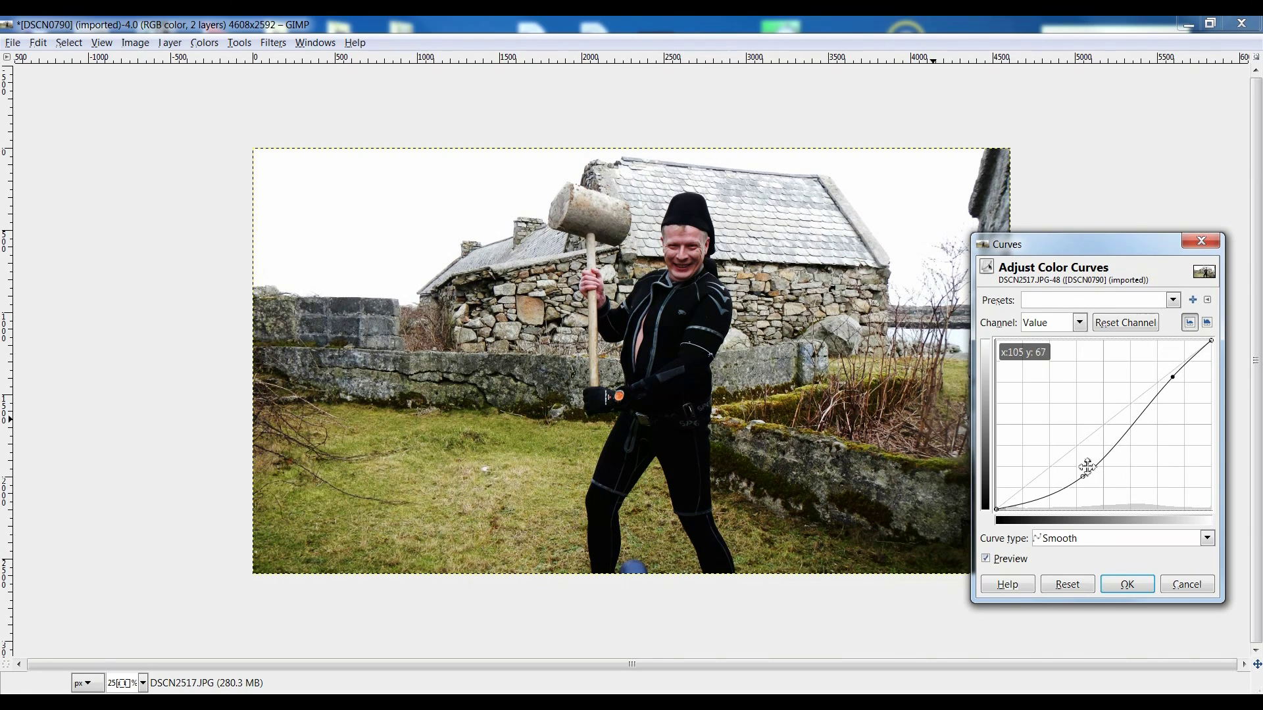
{"action": "left_click_drag", "start_coordinate": [1088, 477], "coordinate": [1088, 472]}
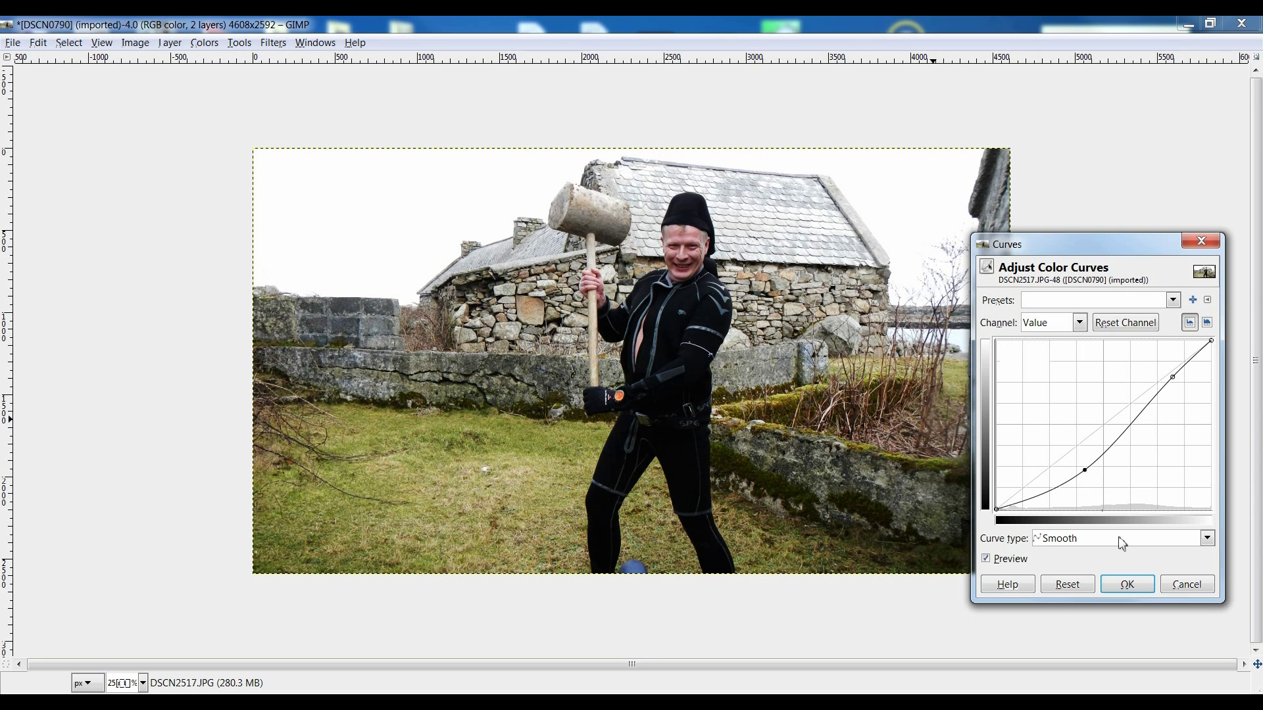
{"action": "left_click", "coordinate": [1149, 590]}
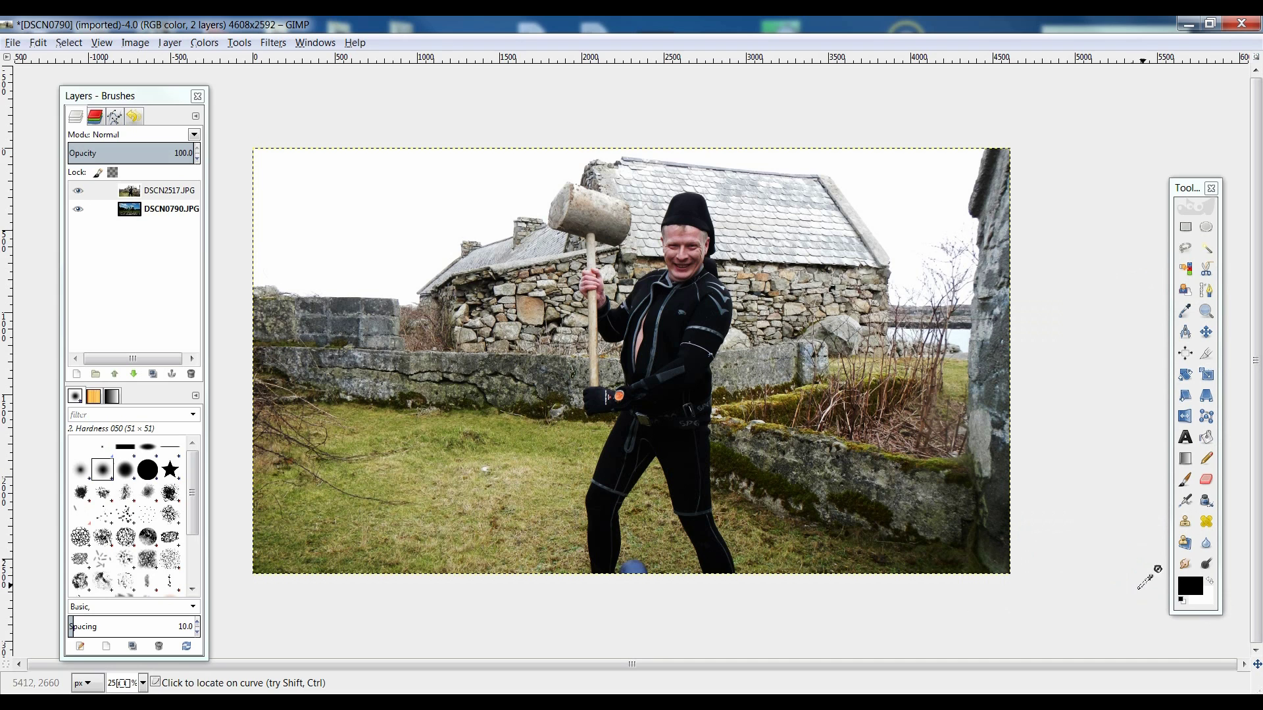
Select the white sky of the DSCN2517.JPG layer with Fuzzy Select and delete it
{"action": "left_click", "coordinate": [1206, 248]}
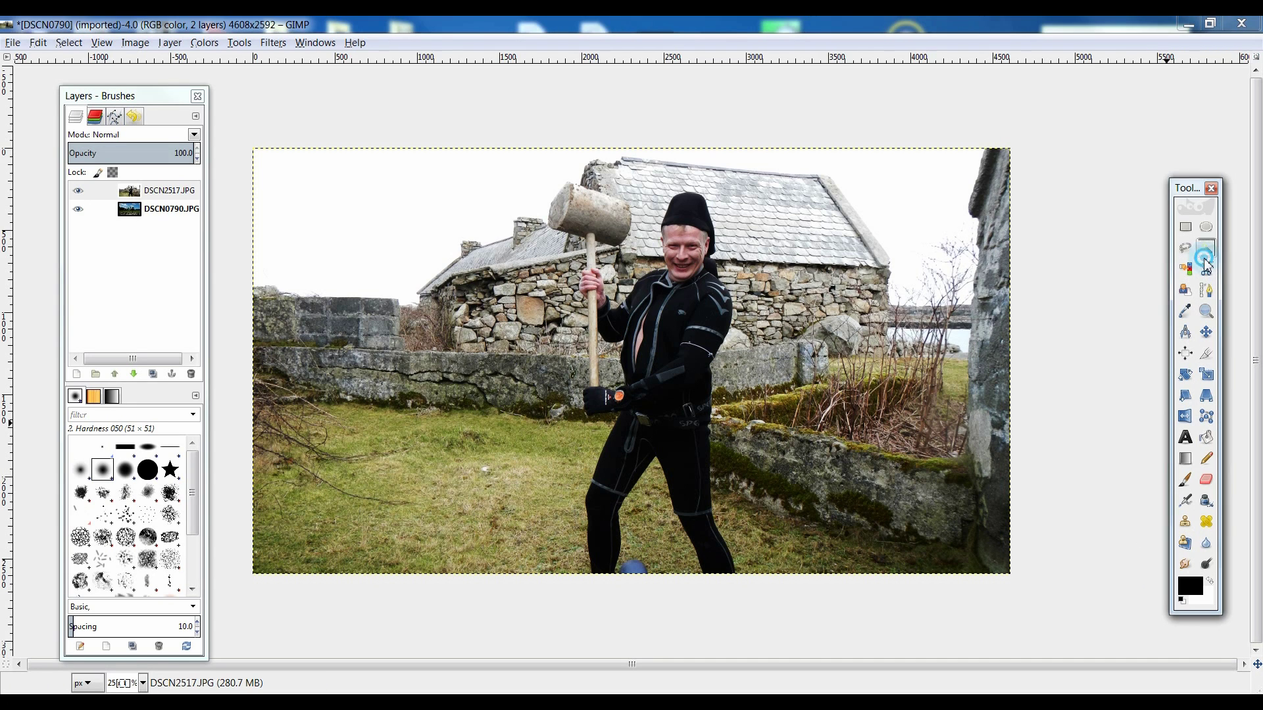
{"action": "left_click", "coordinate": [367, 257]}
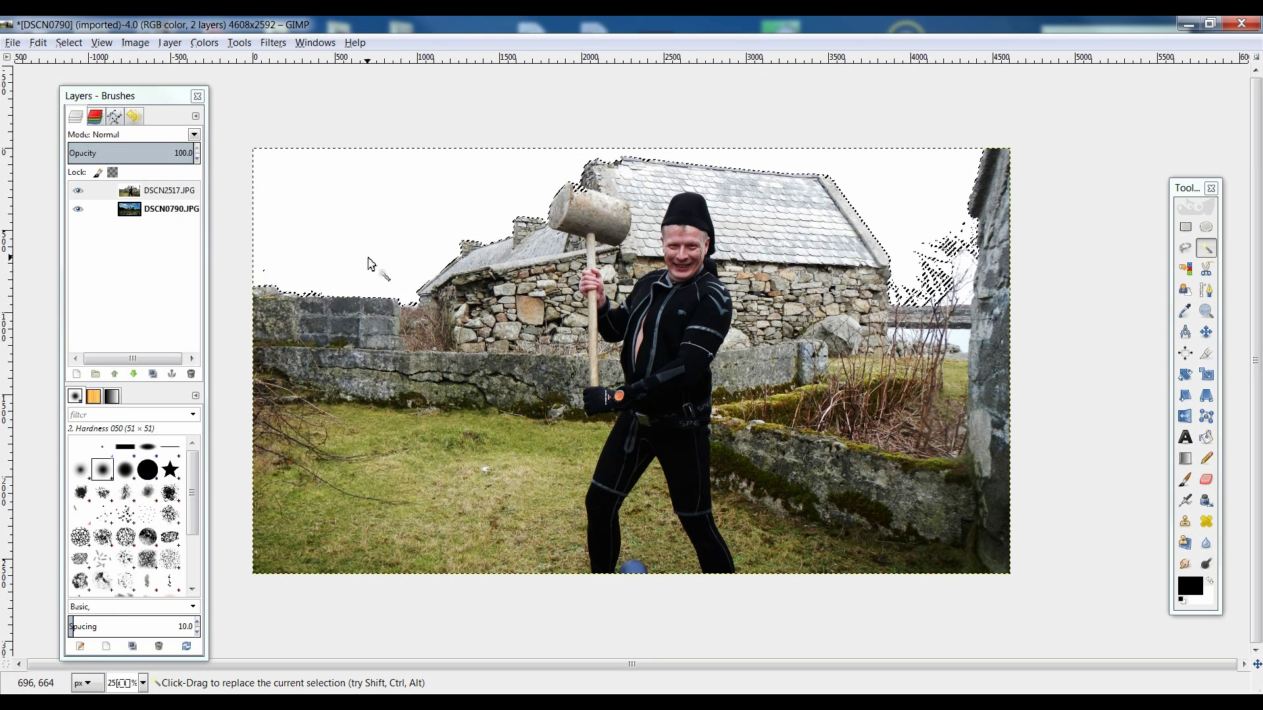
{"action": "key", "text": "Delete"}
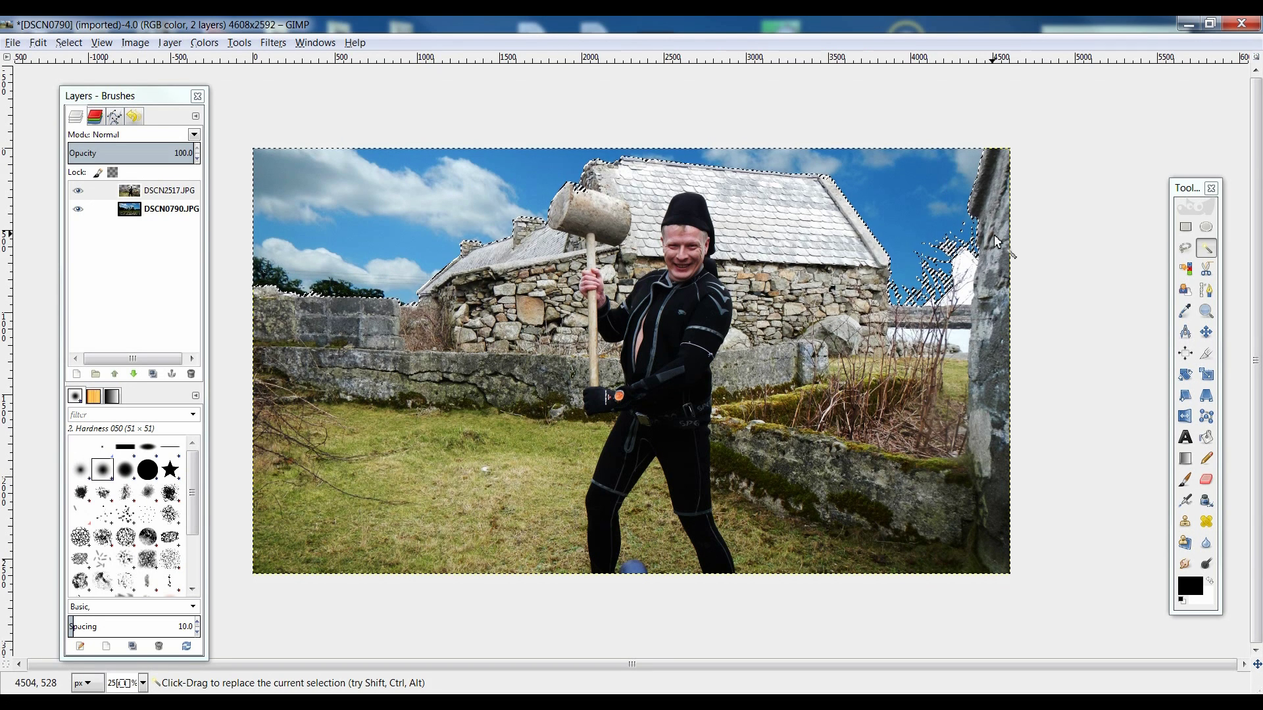
Select the leftover white sky patches behind the bare branches beside the stone pillar with Fuzzy Select and delete them
{"action": "scroll", "coordinate": [996, 242], "scroll_direction": "up", "scroll_amount": 3}
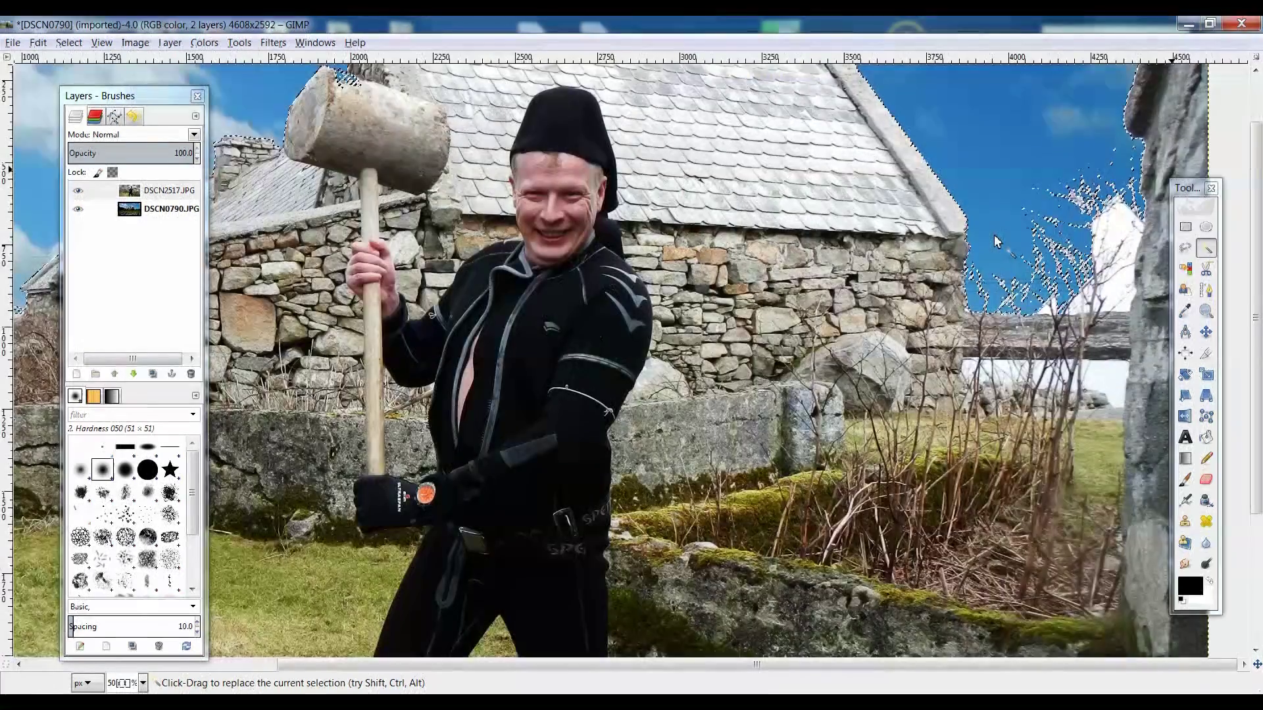
{"action": "left_click_drag", "start_coordinate": [651, 673], "coordinate": [671, 672]}
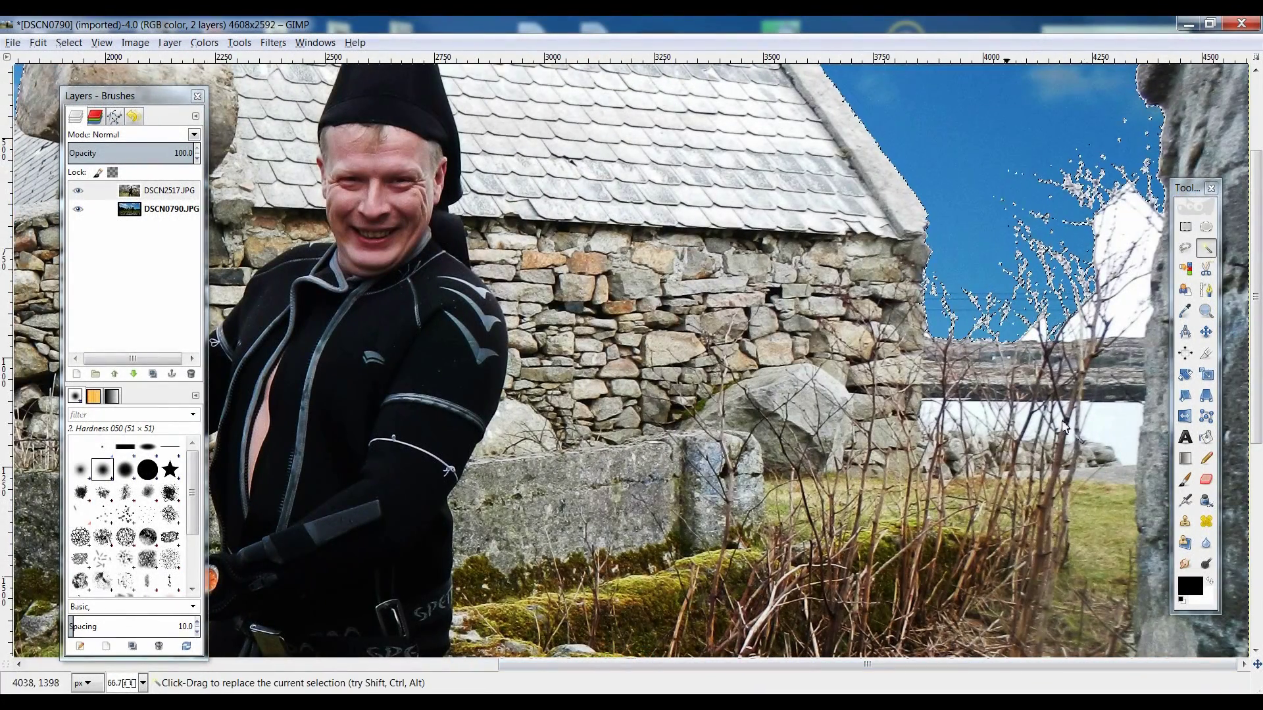
{"action": "left_click", "coordinate": [1132, 222]}
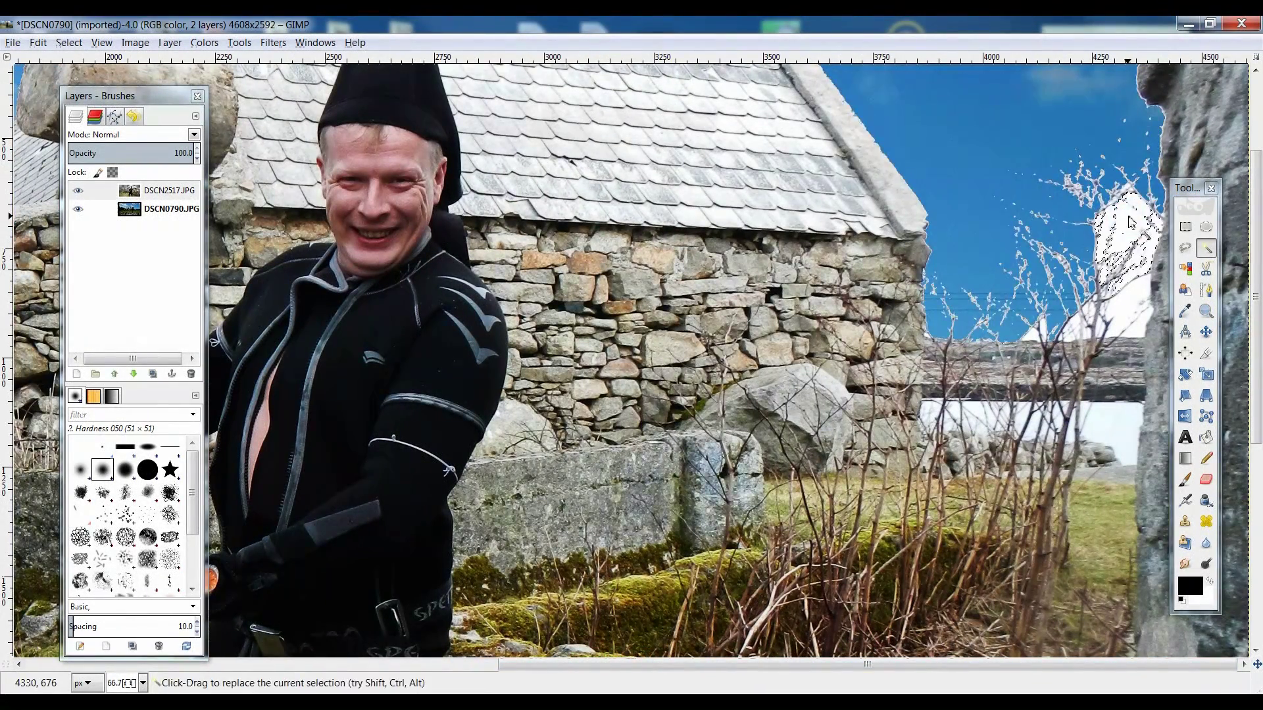
{"action": "left_click", "coordinate": [1137, 298], "text": "shift"}
{"action": "left_click", "coordinate": [1095, 309], "text": "shift"}
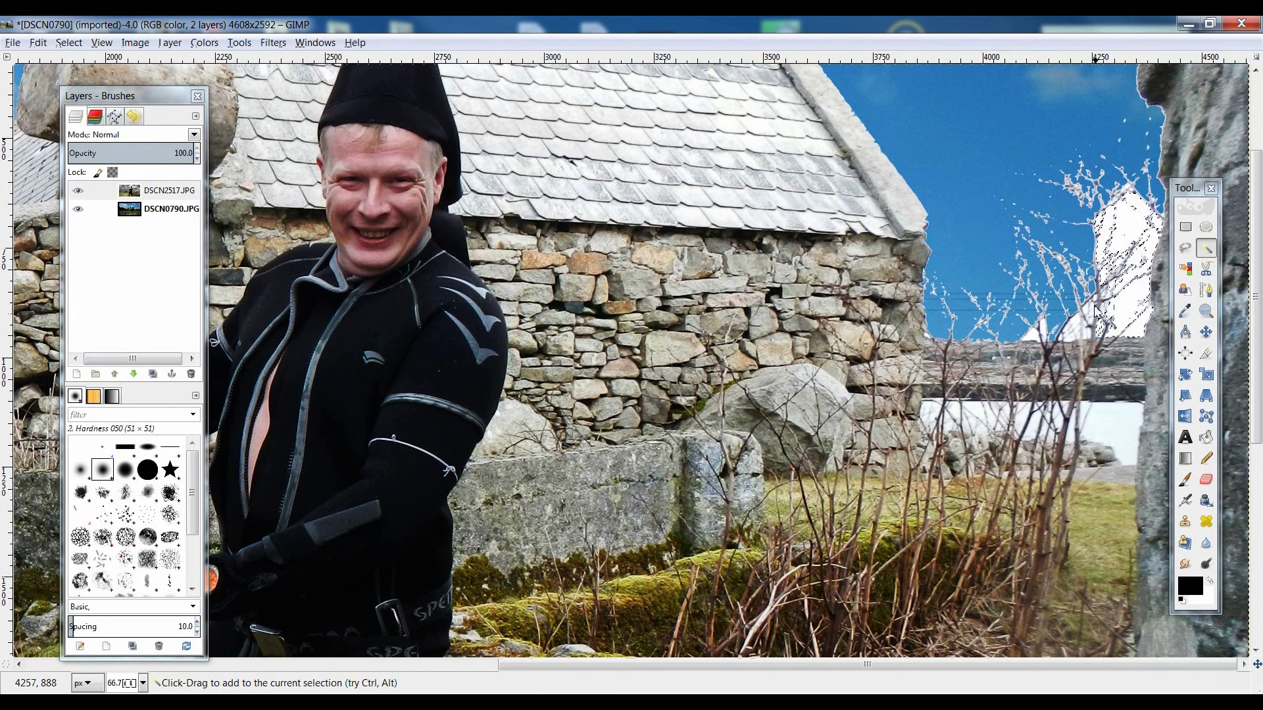
{"action": "left_click", "coordinate": [1090, 326], "text": "shift"}
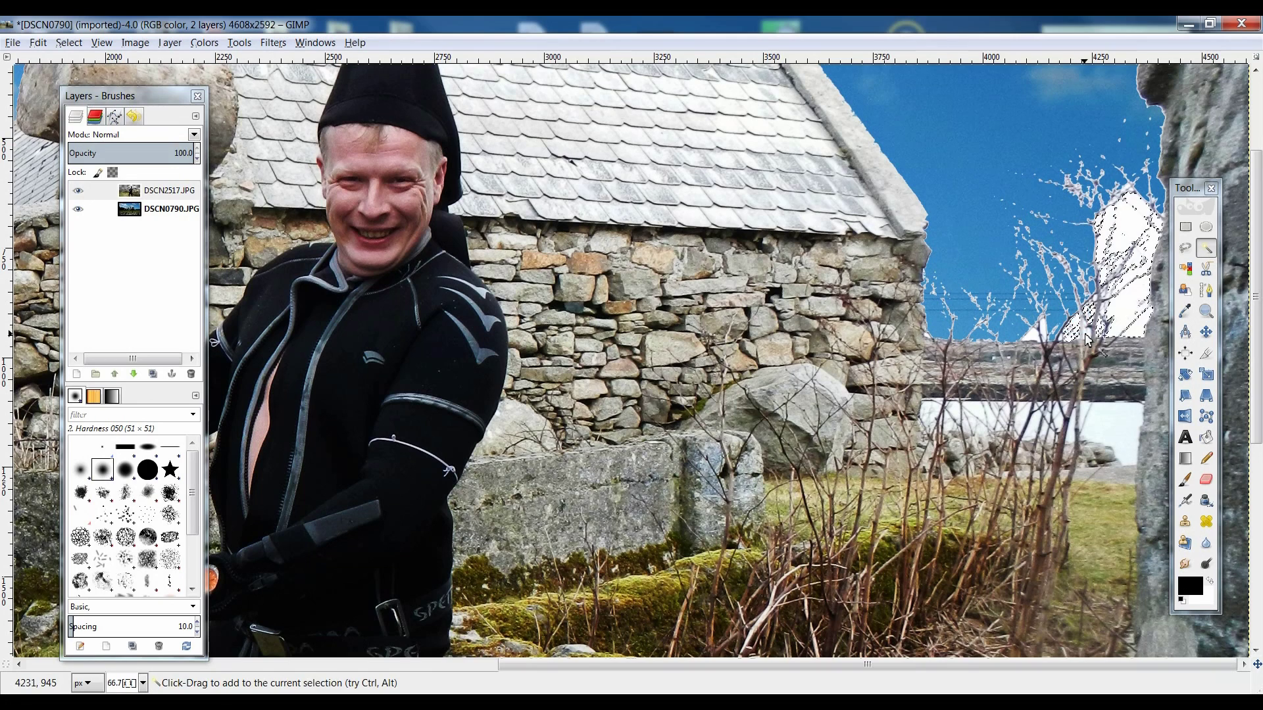
{"action": "left_click", "coordinate": [1089, 337], "text": "shift"}
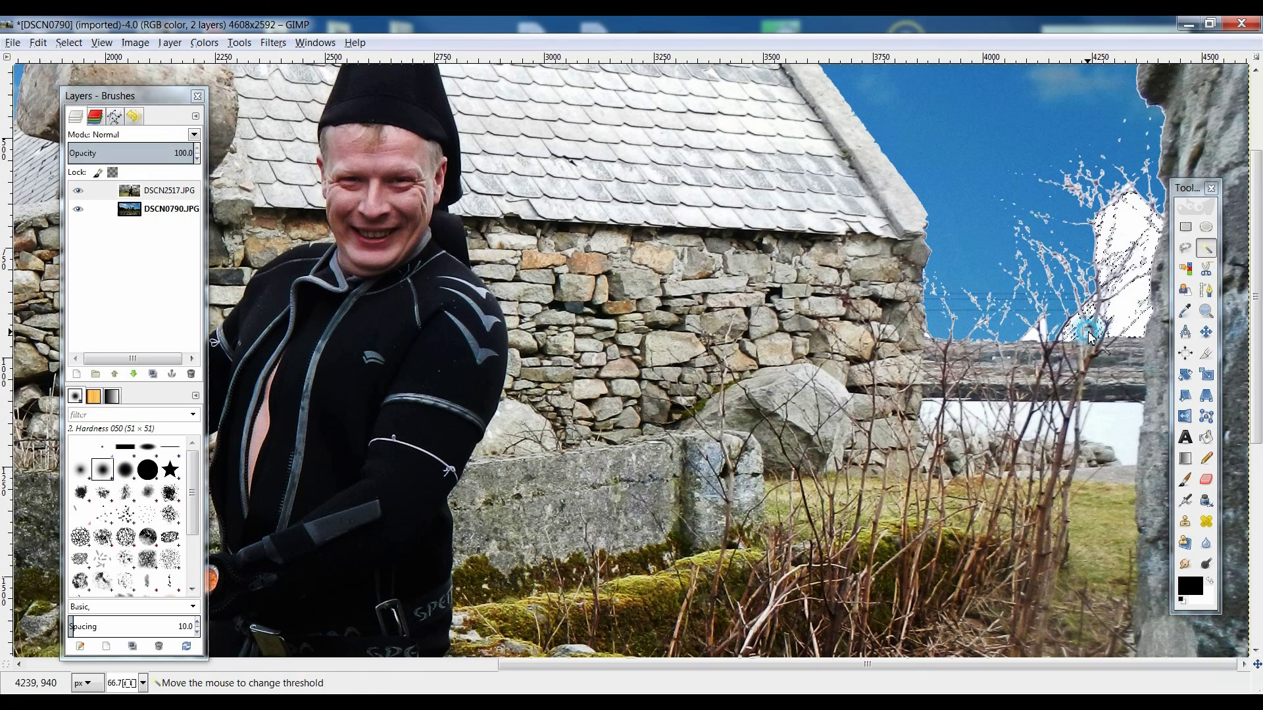
{"action": "left_click", "coordinate": [1037, 337], "text": "shift"}
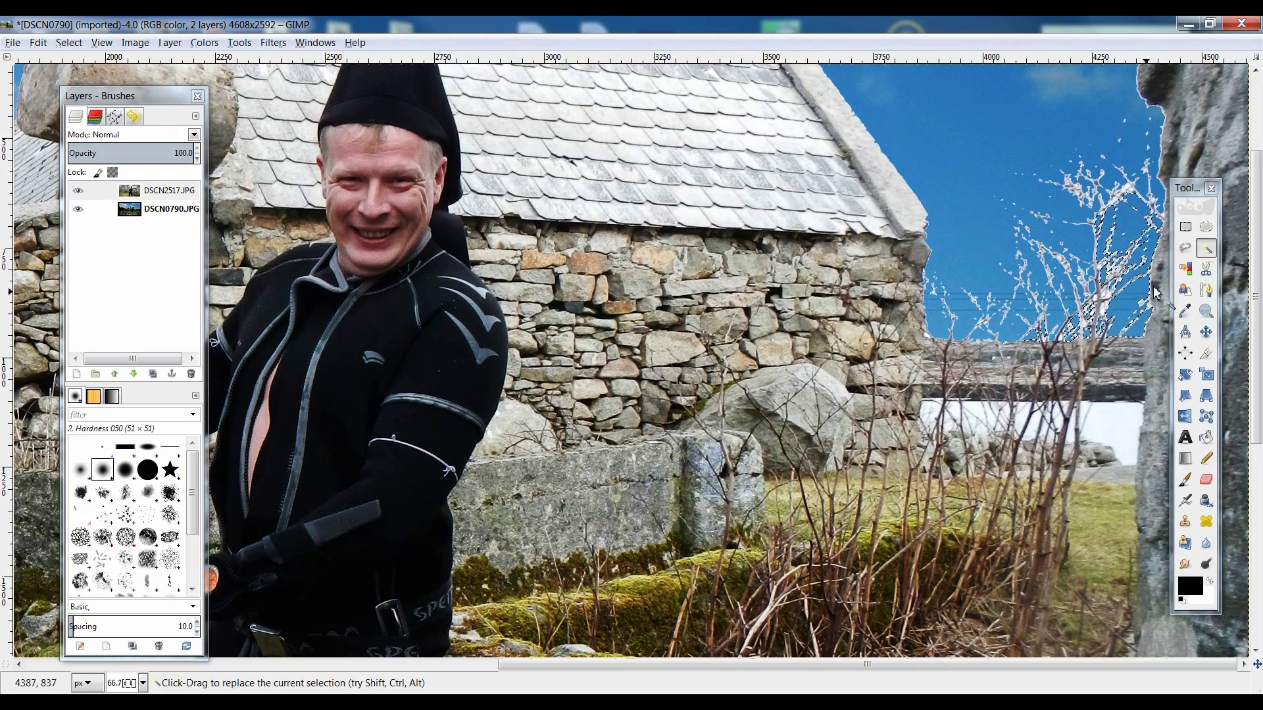
Add the remaining small white gaps between the bush branches near the house to the Fuzzy Select selection
{"action": "key", "text": "2"}
{"action": "left_click", "coordinate": [1017, 340], "text": "shift"}
{"action": "left_click", "coordinate": [1005, 309], "text": "shift"}
{"action": "left_click", "coordinate": [982, 322], "text": "shift"}
{"action": "left_click", "coordinate": [974, 362], "text": "shift"}
{"action": "left_click", "coordinate": [955, 356], "text": "shift"}
{"action": "left_click", "coordinate": [968, 387], "text": "shift"}
{"action": "left_click", "coordinate": [951, 397], "text": "shift"}
{"action": "left_click", "coordinate": [877, 439], "text": "shift"}
{"action": "left_click", "coordinate": [875, 209], "text": "shift"}
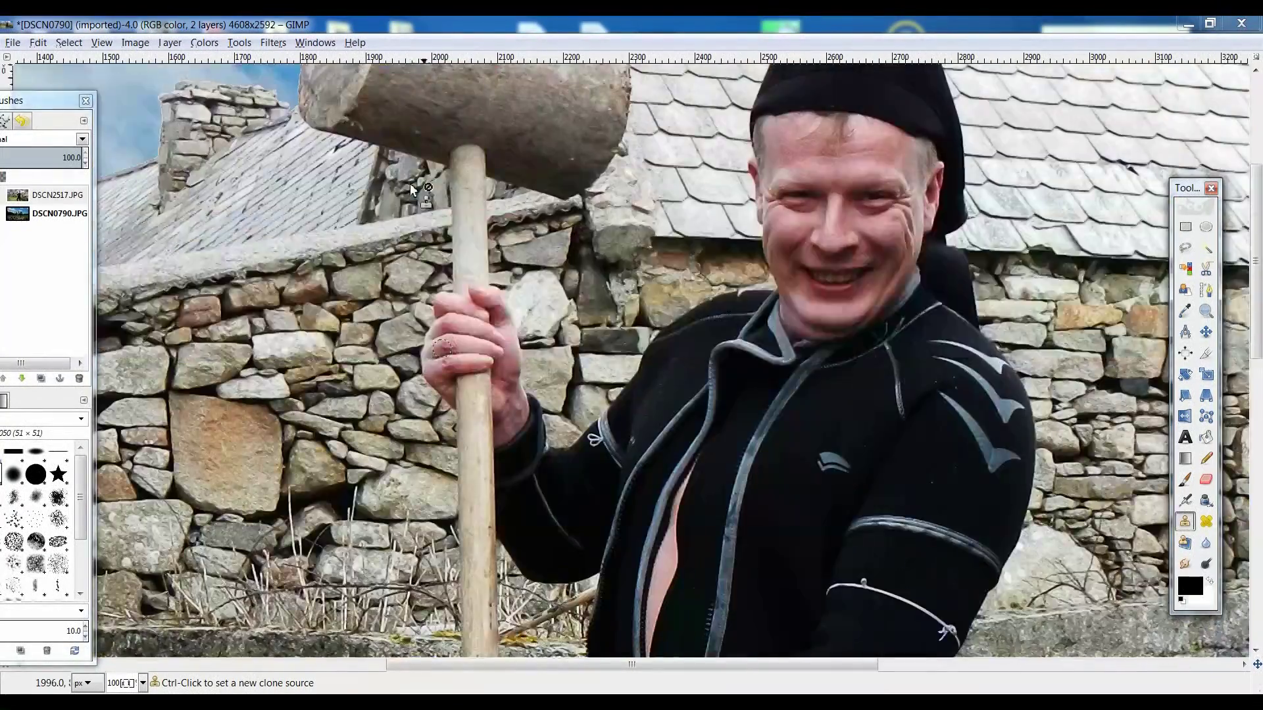
Try to clone wood texture over the gaps in the upper edge of the mallet head with the Clone tool
{"action": "scroll", "coordinate": [411, 190], "scroll_direction": "up", "scroll_amount": 5}
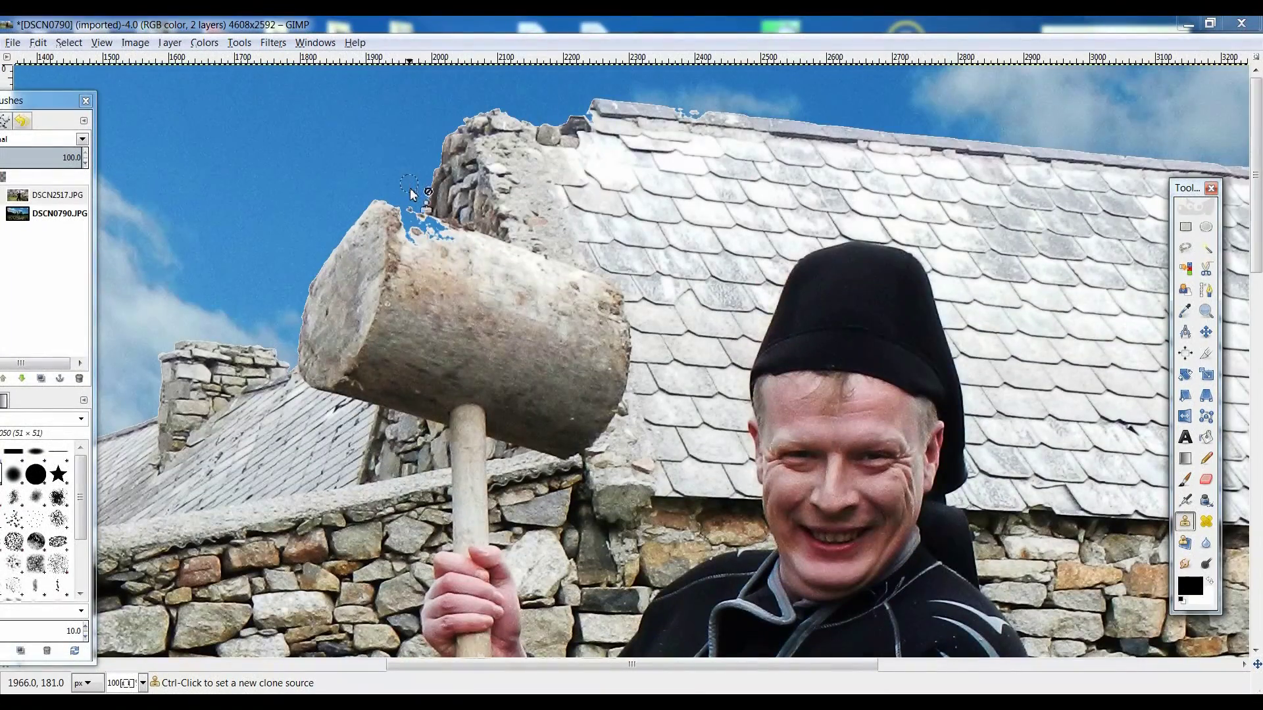
{"action": "left_click", "coordinate": [430, 243]}
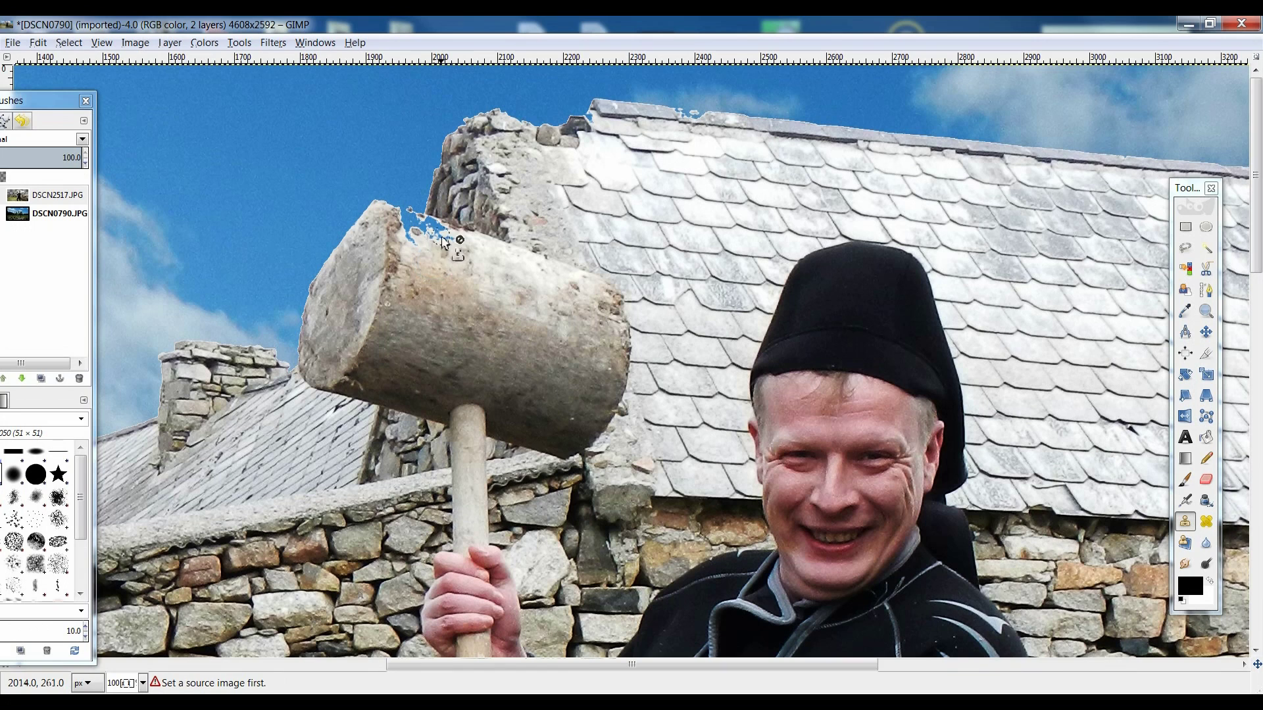
{"action": "left_click", "coordinate": [458, 272], "text": "ctrl"}
{"action": "left_click", "coordinate": [450, 229]}
{"action": "left_click_drag", "start_coordinate": [451, 234], "coordinate": [421, 235]}
Display the Clone tool's options over the canvas and select the entire image
{"action": "double_click", "coordinate": [1185, 521]}
{"action": "left_click_drag", "start_coordinate": [1220, 445], "coordinate": [828, 200]}
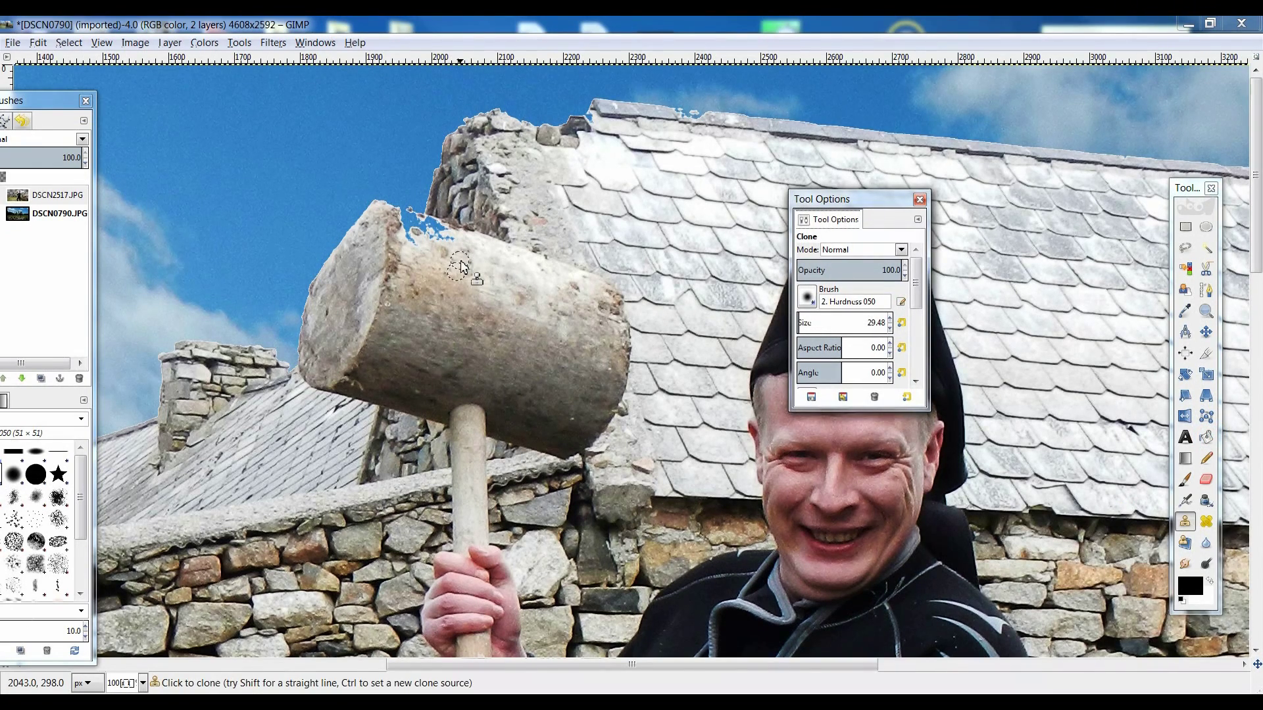
{"action": "scroll", "coordinate": [462, 266], "scroll_direction": "up", "scroll_amount": 3}
{"action": "left_click", "coordinate": [621, 209]}
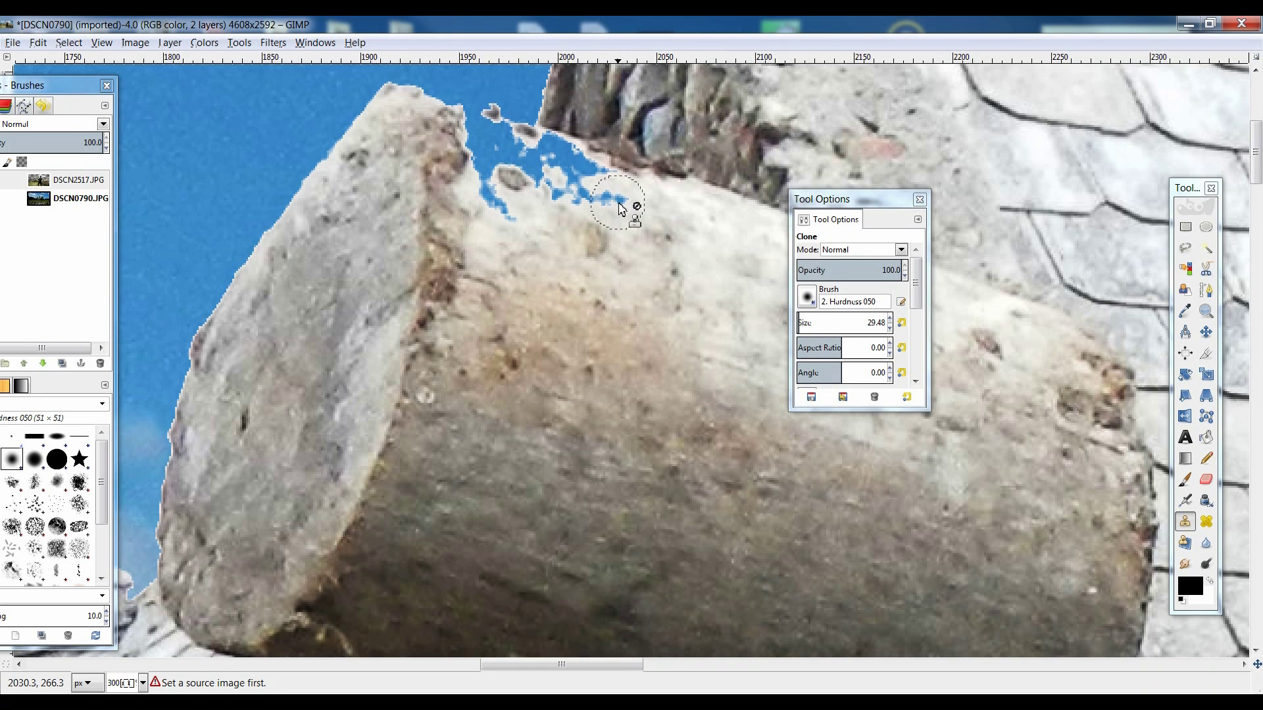
{"action": "right_click", "coordinate": [602, 212]}
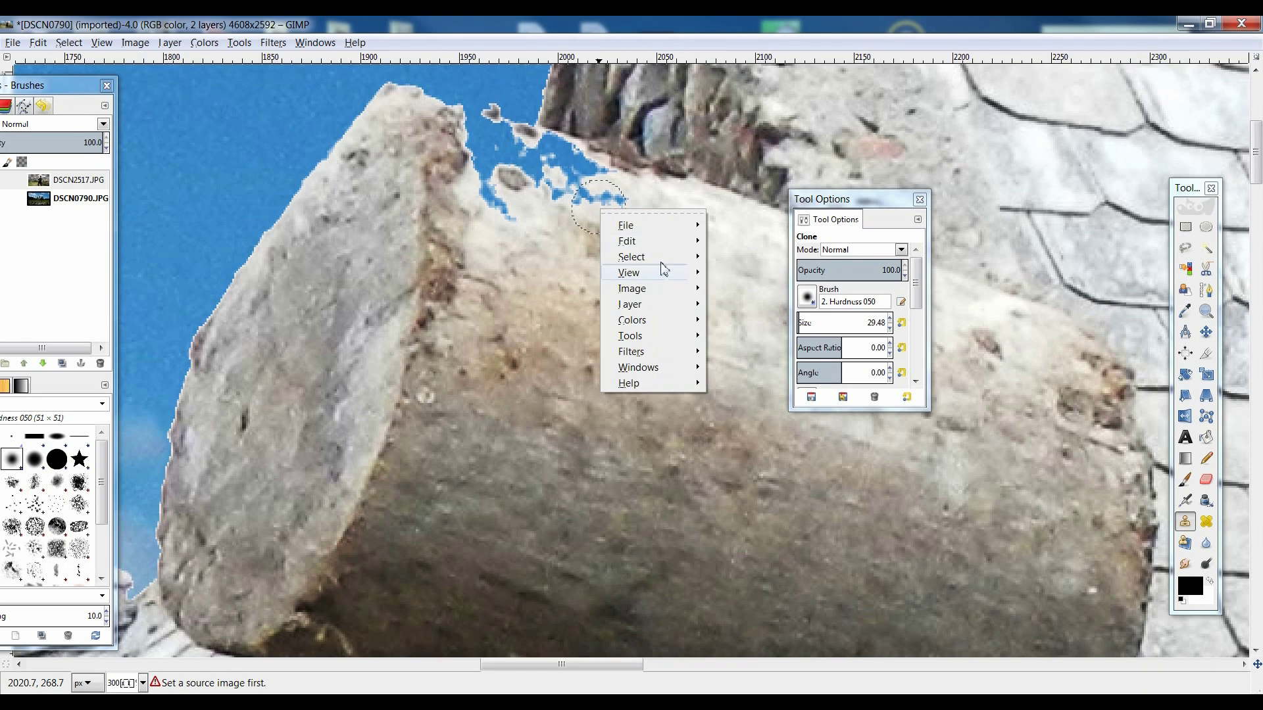
{"action": "mouse_move", "coordinate": [663, 263]}
{"action": "left_click", "coordinate": [737, 263]}
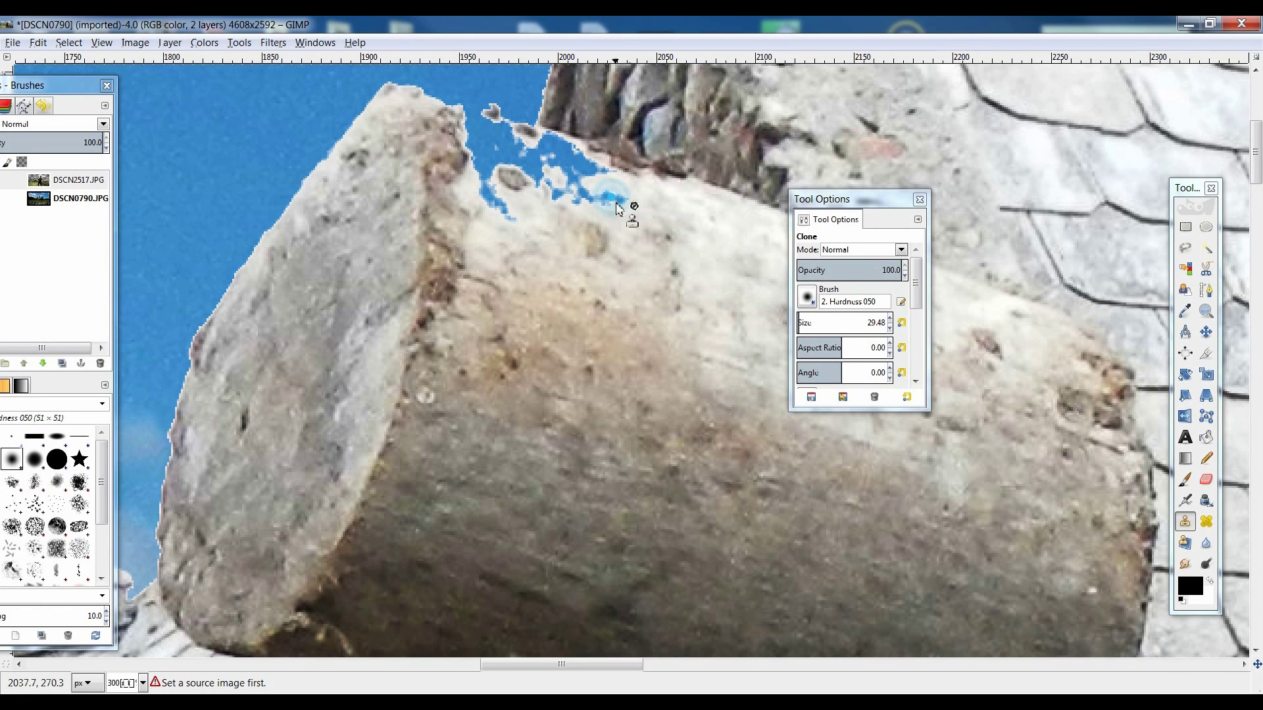
Clone nearby wood texture over the sky-coloured gaps along the mallet head's upper edge
{"action": "mouse_move", "coordinate": [606, 212]}
{"action": "left_mouse_down"}
{"action": "mouse_move", "coordinate": [464, 138]}
{"action": "mouse_move", "coordinate": [552, 156]}
{"action": "mouse_move", "coordinate": [434, 113]}
{"action": "mouse_move", "coordinate": [510, 163]}
{"action": "left_mouse_up"}
{"action": "left_click", "coordinate": [705, 242], "text": "ctrl"}
{"action": "scroll", "coordinate": [579, 381], "scroll_direction": "down", "scroll_amount": 6}
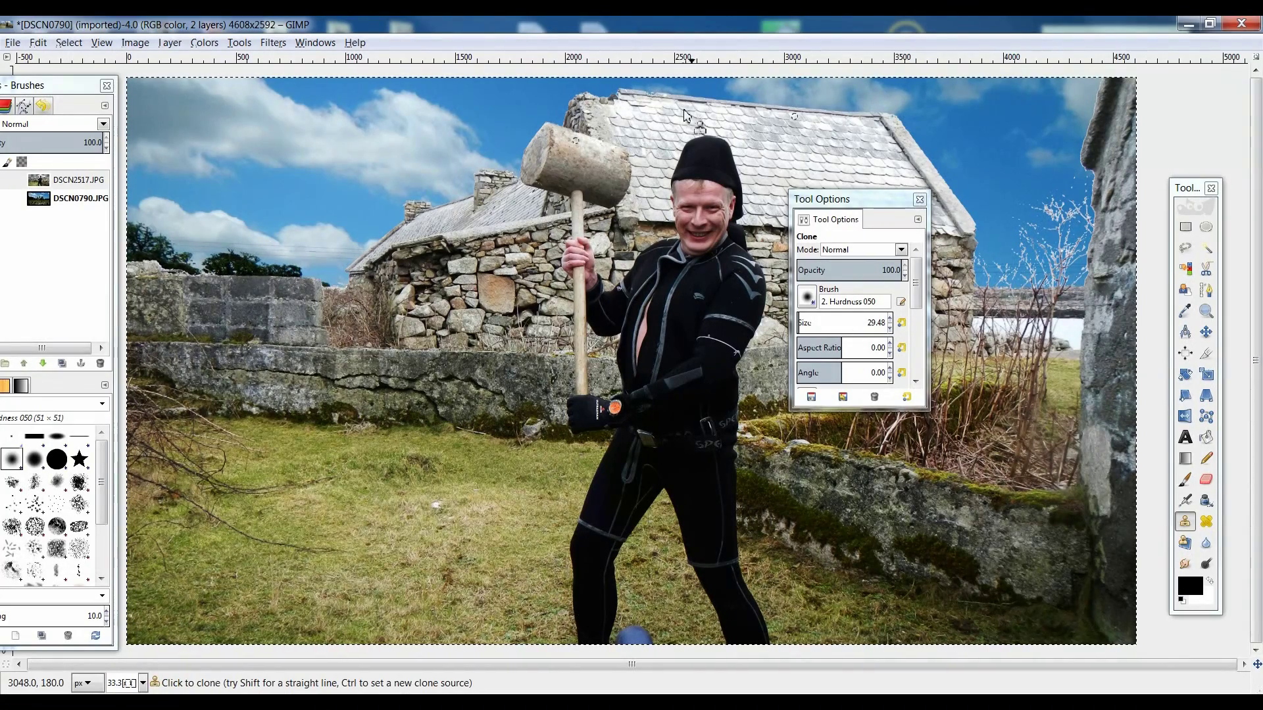
Reduce the Clone brush size to 7.60 and clone ridge texture over the sky-coloured gap in the house's roof ridge
{"action": "scroll", "coordinate": [684, 108], "scroll_direction": "up", "scroll_amount": 7}
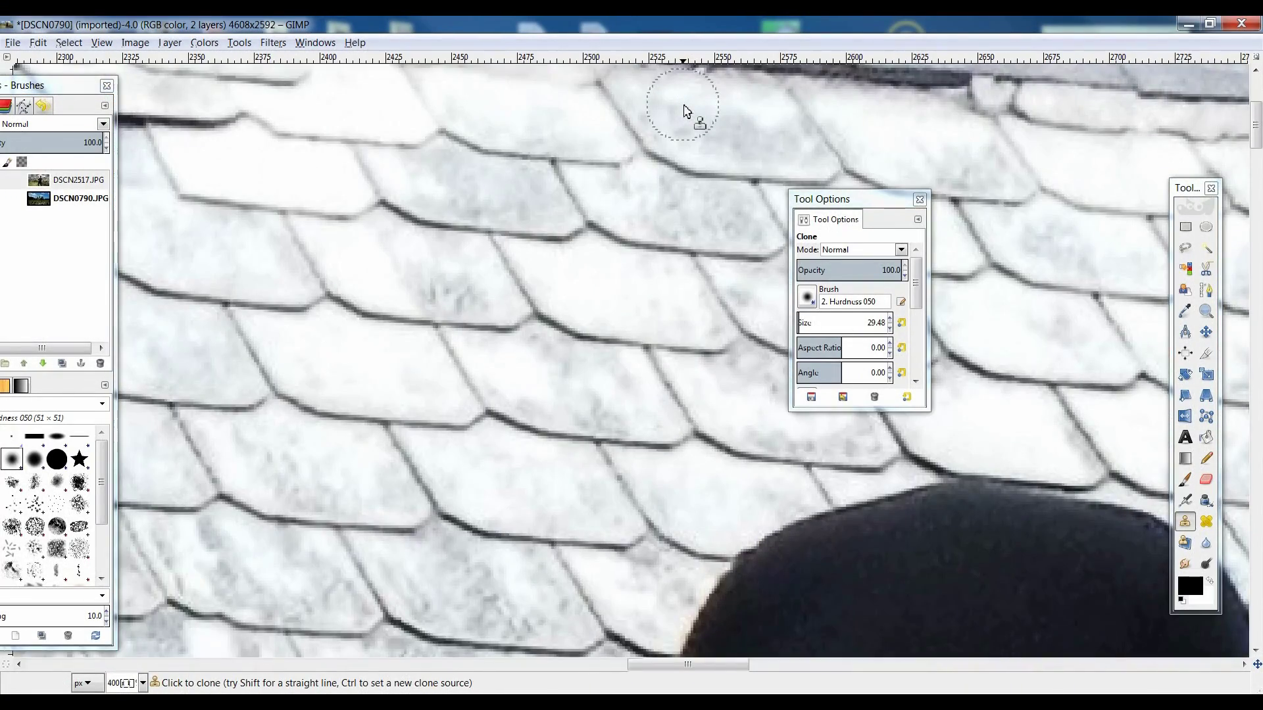
{"action": "scroll", "coordinate": [382, 270], "scroll_direction": "up", "scroll_amount": 5}
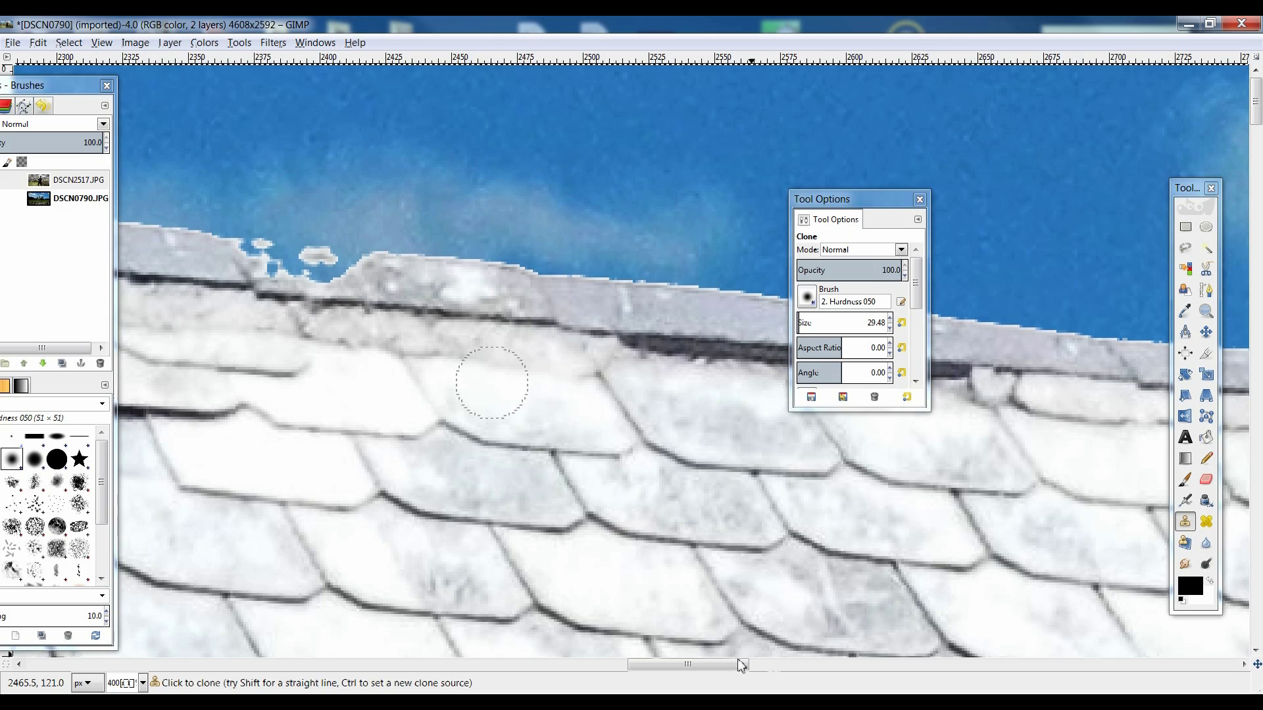
{"action": "mouse_move", "coordinate": [737, 664]}
{"action": "left_mouse_down"}
{"action": "mouse_move", "coordinate": [600, 664]}
{"action": "mouse_move", "coordinate": [716, 666]}
{"action": "left_mouse_up"}
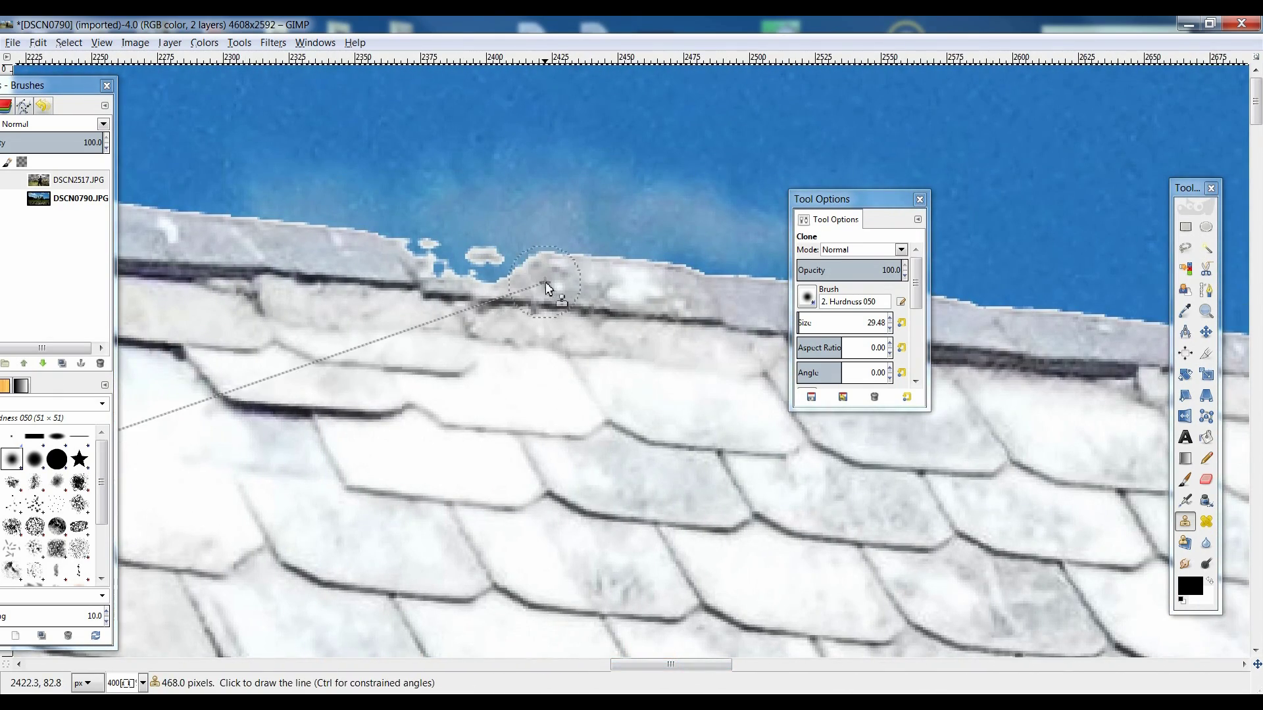
{"action": "left_click", "coordinate": [800, 327]}
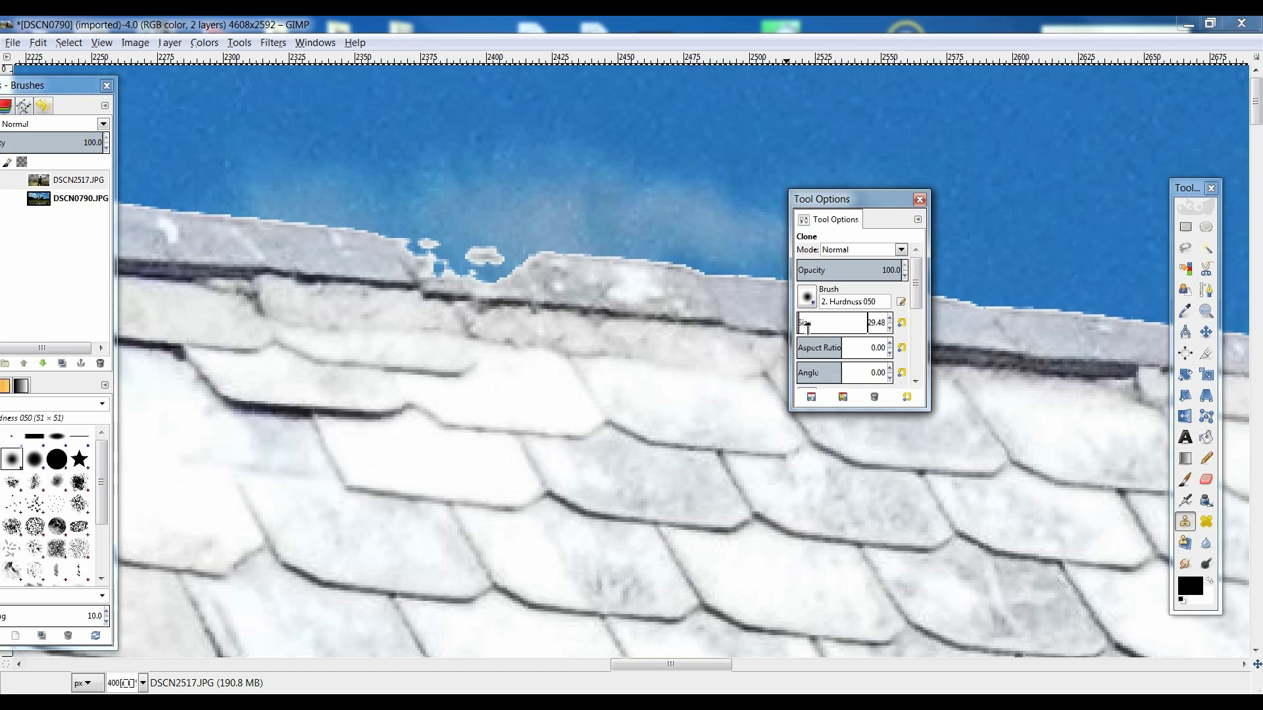
{"action": "scroll", "coordinate": [798, 325], "scroll_direction": "down", "scroll_amount": 2}
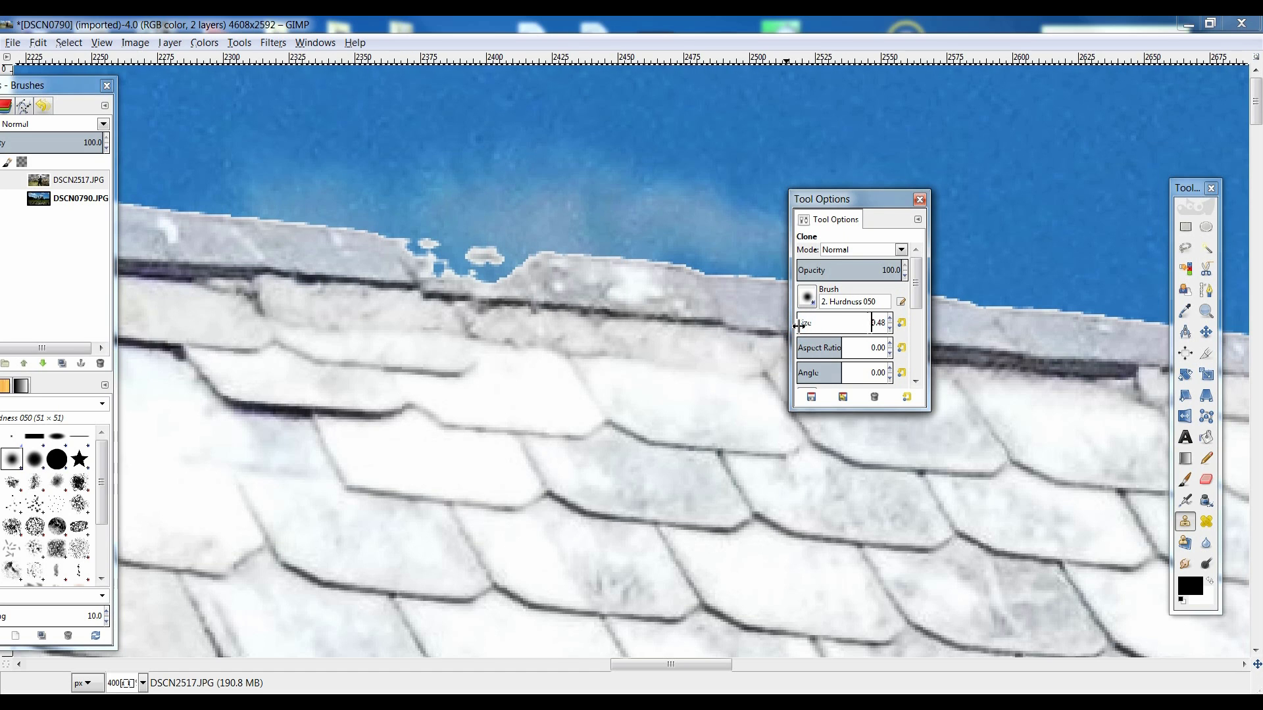
{"action": "left_click", "coordinate": [798, 326]}
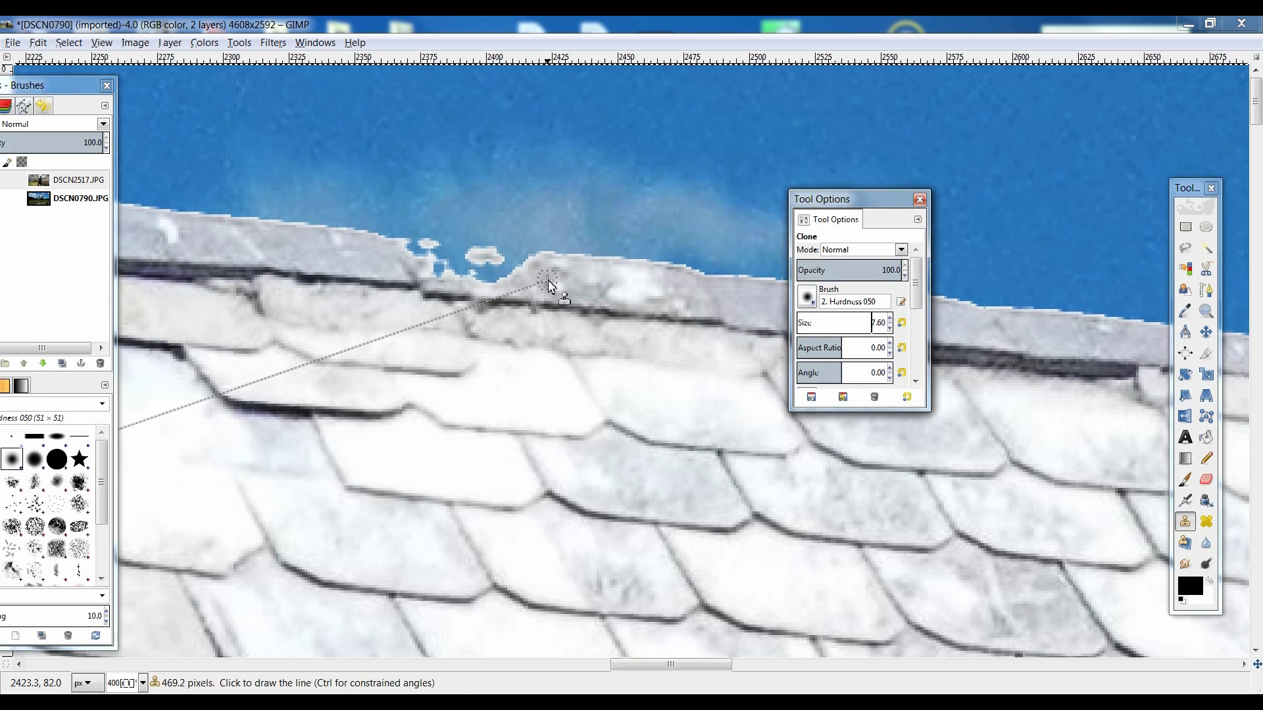
{"action": "left_click", "coordinate": [542, 283], "text": "ctrl"}
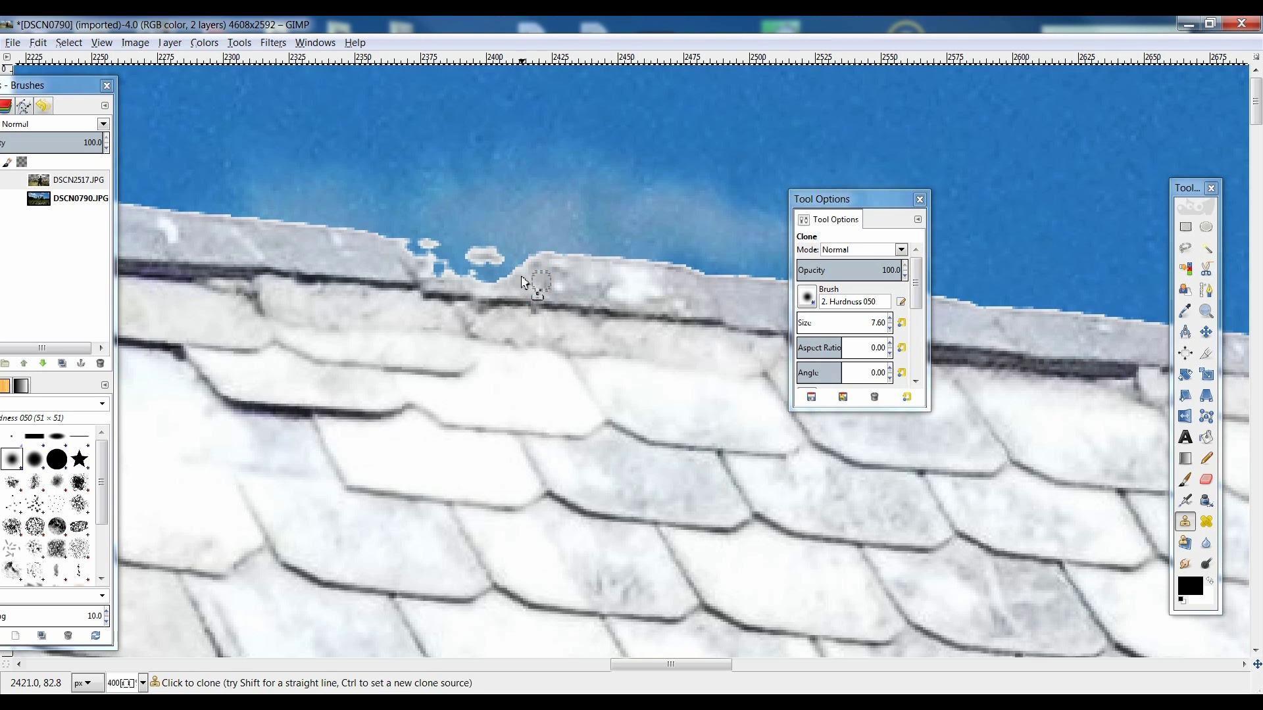
{"action": "mouse_move", "coordinate": [498, 279]}
{"action": "left_mouse_down"}
{"action": "mouse_move", "coordinate": [520, 266]}
{"action": "mouse_move", "coordinate": [472, 276]}
{"action": "mouse_move", "coordinate": [490, 283]}
{"action": "mouse_move", "coordinate": [405, 257]}
{"action": "mouse_move", "coordinate": [531, 262]}
{"action": "left_mouse_up"}
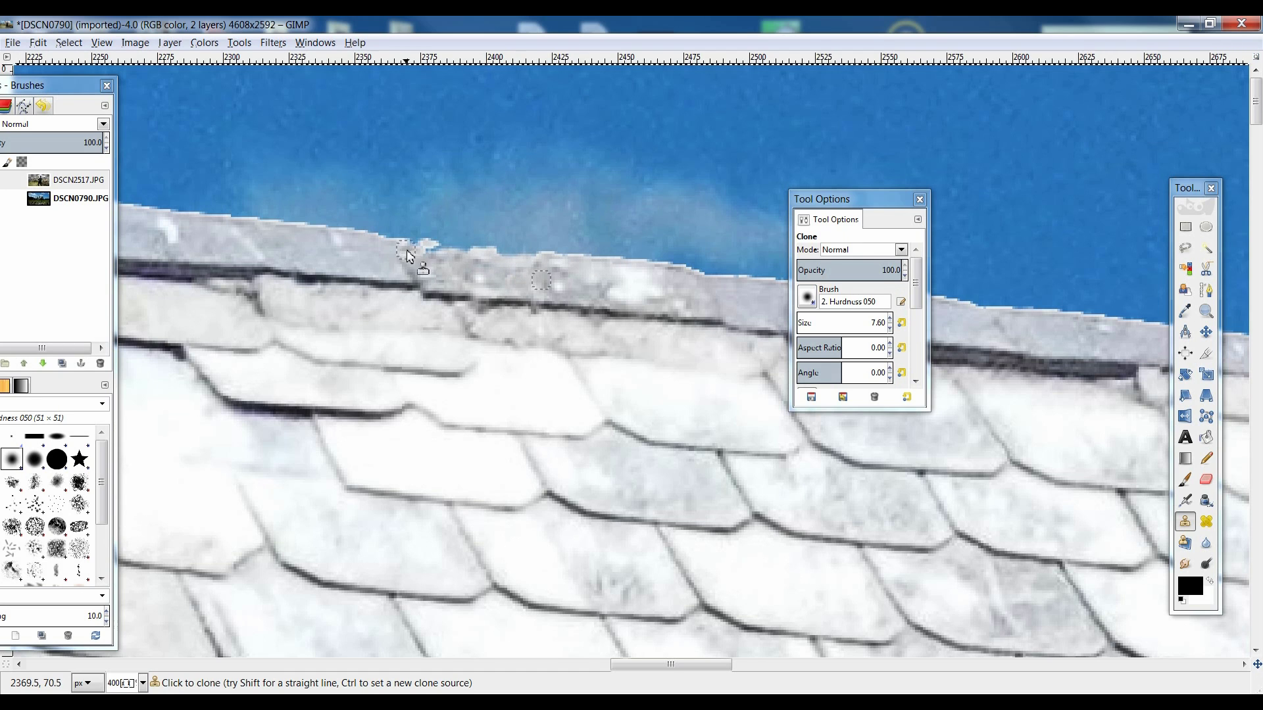
{"action": "left_click_drag", "start_coordinate": [410, 255], "coordinate": [532, 265]}
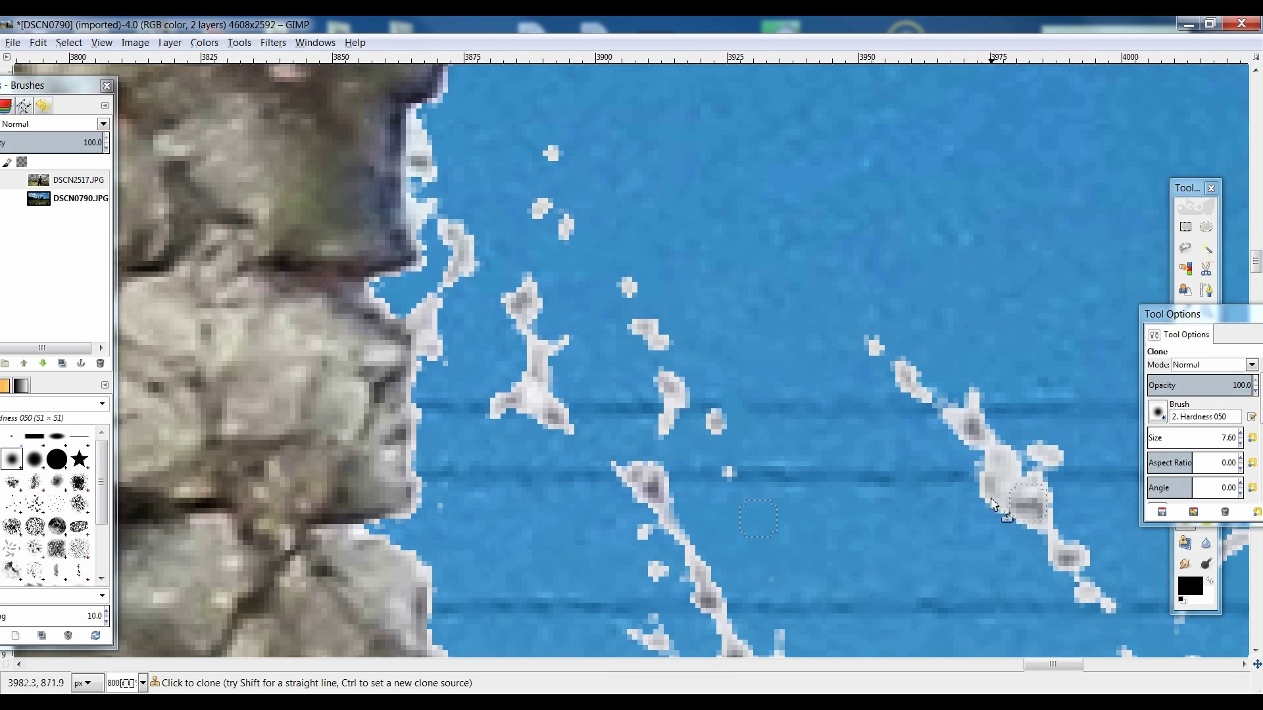
Clone blue sky over the white patches on the lower bush branches between the house and the stone wall
{"action": "left_click", "coordinate": [1011, 468]}
{"action": "left_click", "coordinate": [531, 396]}
{"action": "scroll", "coordinate": [604, 460], "scroll_direction": "down", "scroll_amount": 5}
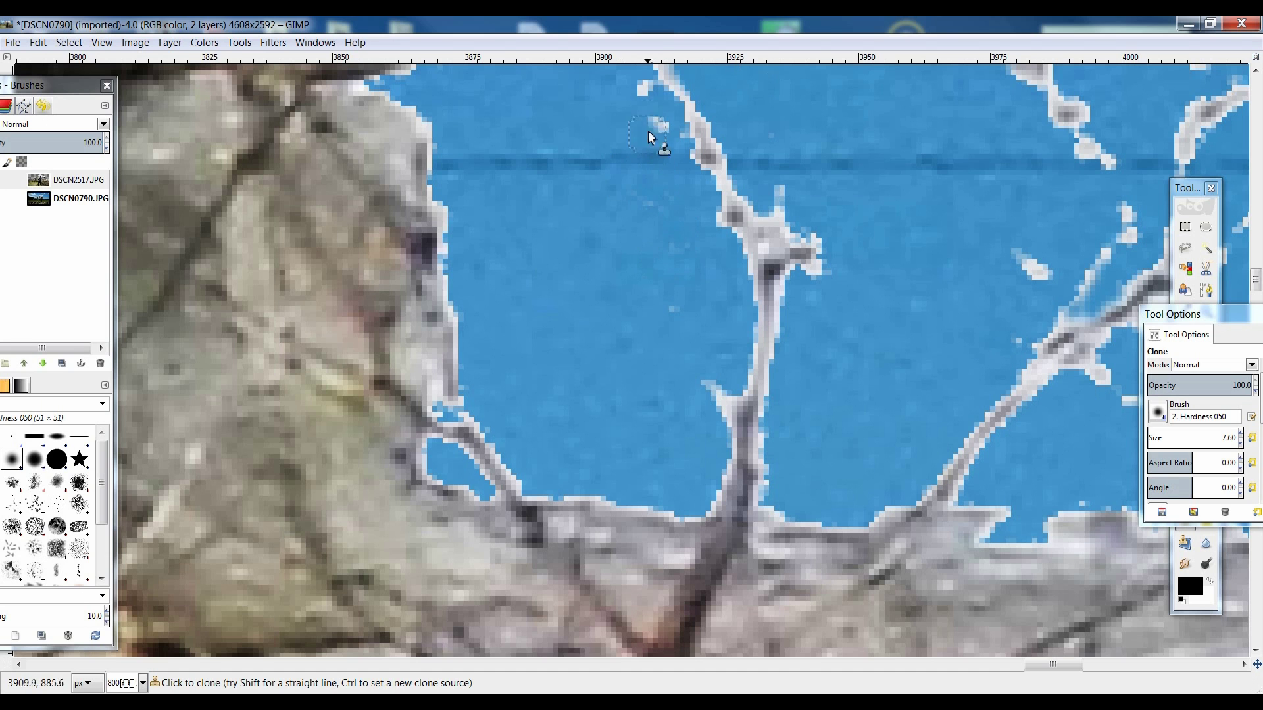
{"action": "scroll", "coordinate": [685, 340], "scroll_direction": "right", "scroll_amount": 15}
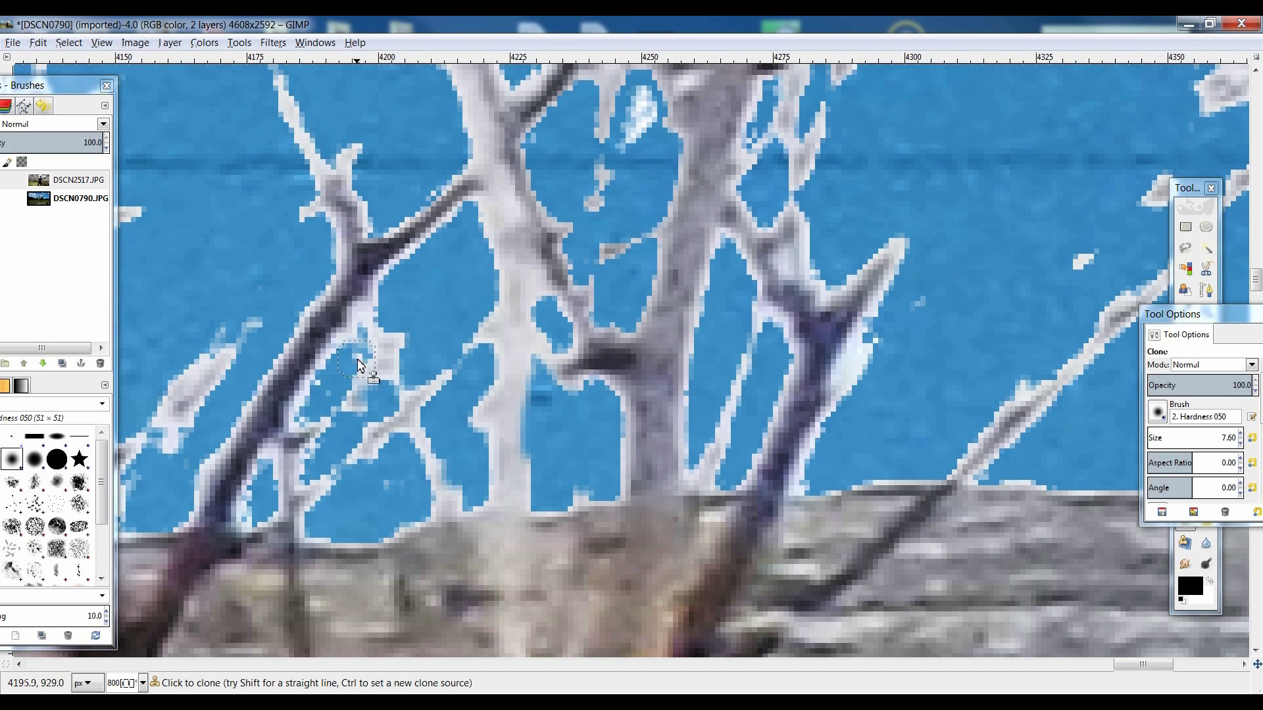
{"action": "scroll", "coordinate": [687, 308], "scroll_direction": "up", "scroll_amount": 2}
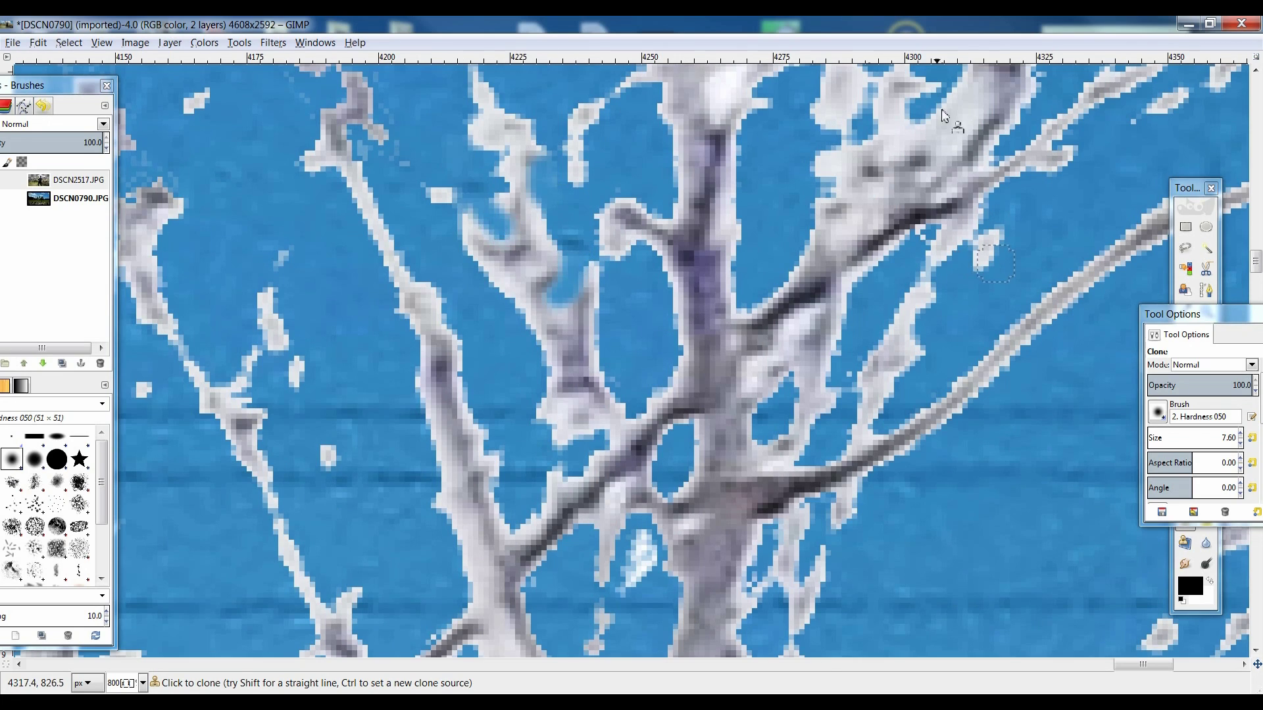
{"action": "scroll", "coordinate": [949, 435], "scroll_direction": "up", "scroll_amount": 3}
{"action": "mouse_move", "coordinate": [949, 435]}
{"action": "left_mouse_down"}
{"action": "mouse_move", "coordinate": [898, 431]}
{"action": "mouse_move", "coordinate": [950, 423]}
{"action": "mouse_move", "coordinate": [940, 415]}
{"action": "mouse_move", "coordinate": [723, 398]}
{"action": "mouse_move", "coordinate": [786, 356]}
{"action": "mouse_move", "coordinate": [830, 408]}
{"action": "mouse_move", "coordinate": [846, 379]}
{"action": "left_mouse_up"}
Clone blue sky over the white blotches in the dense twig cluster higher up in the bush
{"action": "scroll", "coordinate": [846, 379], "scroll_direction": "up", "scroll_amount": 3}
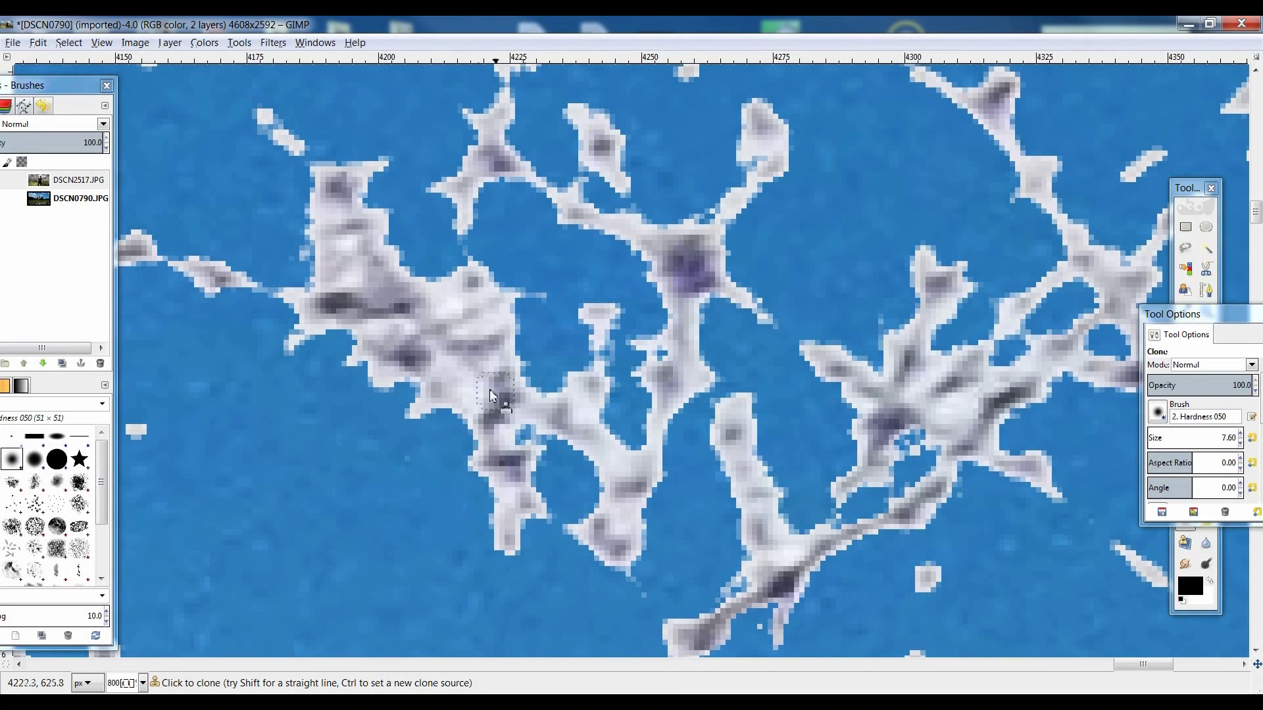
{"action": "mouse_move", "coordinate": [481, 393]}
{"action": "left_mouse_down"}
{"action": "mouse_move", "coordinate": [441, 307]}
{"action": "mouse_move", "coordinate": [479, 314]}
{"action": "mouse_move", "coordinate": [336, 287]}
{"action": "mouse_move", "coordinate": [326, 225]}
{"action": "mouse_move", "coordinate": [319, 252]}
{"action": "mouse_move", "coordinate": [259, 199]}
{"action": "mouse_move", "coordinate": [350, 274]}
{"action": "left_mouse_up"}
{"action": "left_click", "coordinate": [799, 256], "text": "ctrl"}
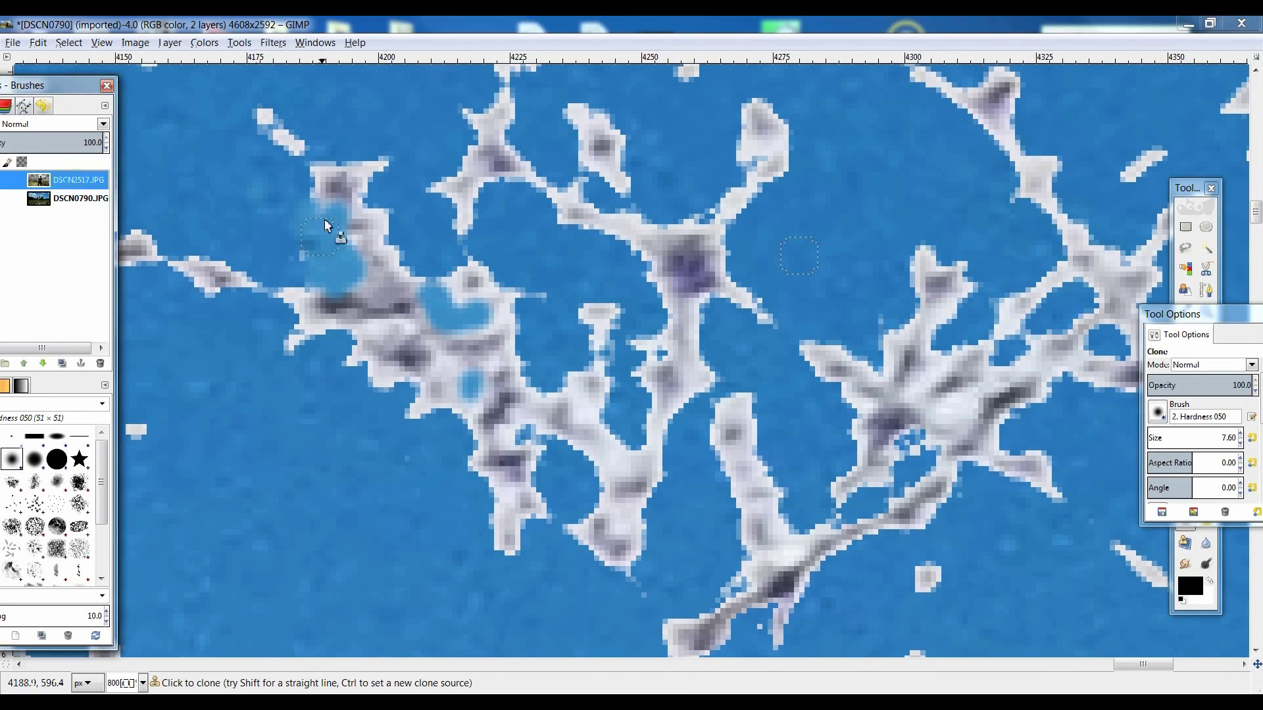
{"action": "mouse_move", "coordinate": [319, 217]}
{"action": "left_mouse_down"}
{"action": "mouse_move", "coordinate": [325, 262]}
{"action": "mouse_move", "coordinate": [443, 285]}
{"action": "mouse_move", "coordinate": [490, 344]}
{"action": "left_mouse_up"}
Clone brown bark over the whitened main stem and the lower branches beside the stone wall
{"action": "key", "text": "2"}
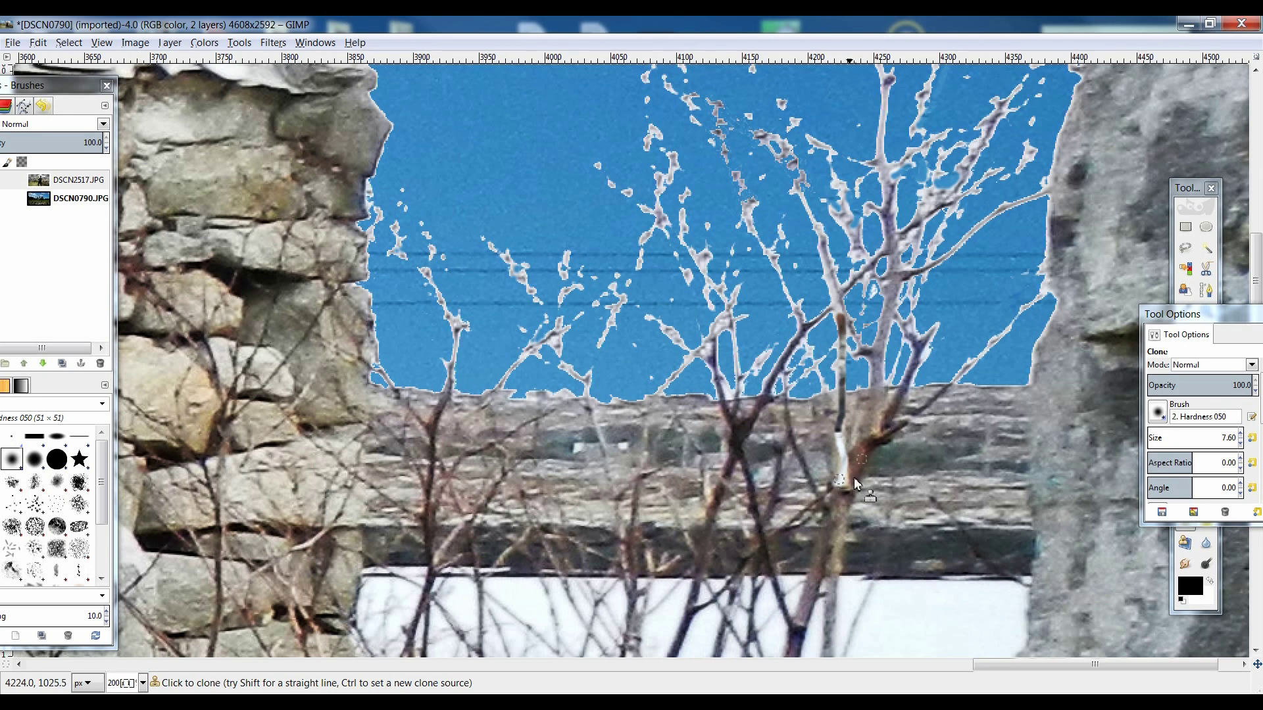
{"action": "left_click", "coordinate": [842, 446], "text": "ctrl"}
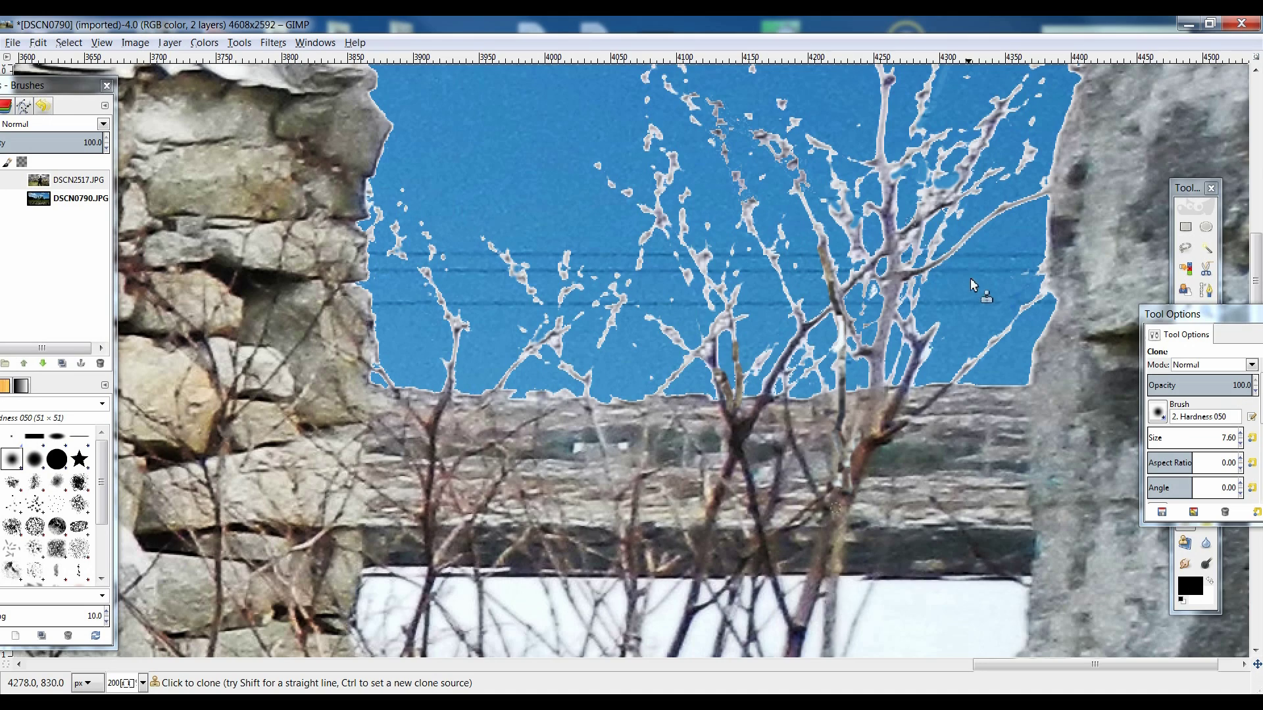
{"action": "scroll", "coordinate": [873, 464], "scroll_direction": "up", "scroll_amount": 3}
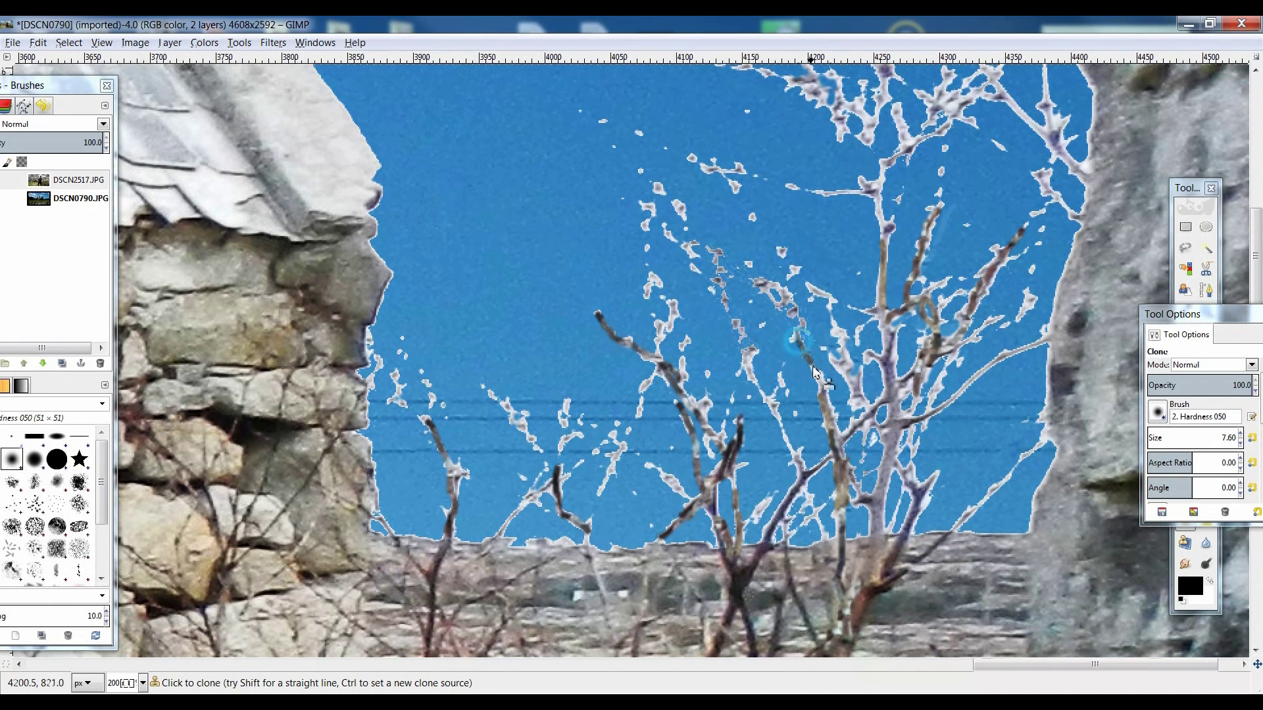
{"action": "left_click_drag", "start_coordinate": [810, 288], "coordinate": [863, 421]}
{"action": "mouse_move", "coordinate": [1046, 341]}
{"action": "left_mouse_down"}
{"action": "mouse_move", "coordinate": [976, 369]}
{"action": "mouse_move", "coordinate": [900, 430]}
{"action": "left_mouse_up"}
{"action": "left_click_drag", "start_coordinate": [1049, 442], "coordinate": [934, 535]}
{"action": "left_click_drag", "start_coordinate": [911, 475], "coordinate": [884, 540]}
Clone brown bark along the whitened upper branches of the bush
{"action": "scroll", "coordinate": [885, 527], "scroll_direction": "up", "scroll_amount": 6}
{"action": "mouse_move", "coordinate": [718, 358]}
{"action": "left_mouse_down"}
{"action": "mouse_move", "coordinate": [890, 547]}
{"action": "mouse_move", "coordinate": [868, 329]}
{"action": "mouse_move", "coordinate": [947, 368]}
{"action": "mouse_move", "coordinate": [941, 546]}
{"action": "mouse_move", "coordinate": [1041, 510]}
{"action": "mouse_move", "coordinate": [1022, 542]}
{"action": "left_mouse_up"}
{"action": "left_click_drag", "start_coordinate": [952, 402], "coordinate": [1016, 455]}
{"action": "left_click_drag", "start_coordinate": [1040, 176], "coordinate": [1056, 454]}
{"action": "left_click_drag", "start_coordinate": [1041, 300], "coordinate": [950, 413]}
{"action": "left_click_drag", "start_coordinate": [624, 329], "coordinate": [746, 370]}
{"action": "left_click_drag", "start_coordinate": [573, 405], "coordinate": [907, 496]}
Clone brown bark along the whitened middle and lower branches in the house-side half of the bush
{"action": "scroll", "coordinate": [816, 527], "scroll_direction": "down", "scroll_amount": 3}
{"action": "mouse_move", "coordinate": [613, 295]}
{"action": "left_mouse_down"}
{"action": "mouse_move", "coordinate": [724, 441]}
{"action": "mouse_move", "coordinate": [804, 617]}
{"action": "left_mouse_up"}
{"action": "mouse_move", "coordinate": [634, 342]}
{"action": "left_mouse_down"}
{"action": "mouse_move", "coordinate": [742, 412]}
{"action": "mouse_move", "coordinate": [659, 427]}
{"action": "mouse_move", "coordinate": [660, 514]}
{"action": "left_mouse_up"}
{"action": "scroll", "coordinate": [660, 514], "scroll_direction": "down", "scroll_amount": 6}
{"action": "left_click_drag", "start_coordinate": [658, 221], "coordinate": [586, 402]}
{"action": "left_click_drag", "start_coordinate": [563, 265], "coordinate": [702, 361]}
{"action": "mouse_move", "coordinate": [681, 188]}
{"action": "left_mouse_down"}
{"action": "mouse_move", "coordinate": [709, 295]}
{"action": "mouse_move", "coordinate": [750, 165]}
{"action": "left_mouse_up"}
{"action": "mouse_move", "coordinate": [571, 260]}
{"action": "left_mouse_down"}
{"action": "mouse_move", "coordinate": [408, 198]}
{"action": "mouse_move", "coordinate": [460, 395]}
{"action": "left_mouse_up"}
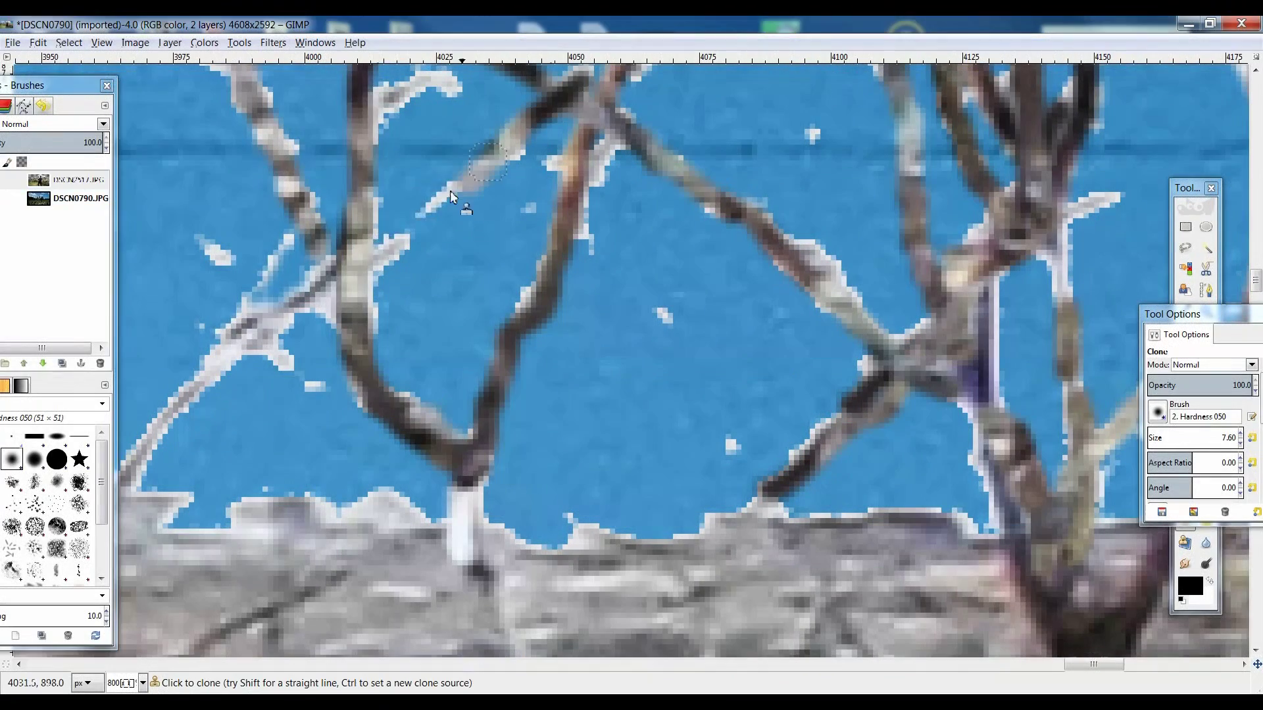
Extend two thin white twigs above the stone beam with cloned branch texture
{"action": "left_click_drag", "start_coordinate": [450, 192], "coordinate": [388, 243]}
{"action": "left_click", "coordinate": [70, 198]}
{"action": "mouse_move", "coordinate": [387, 95]}
{"action": "left_mouse_down"}
{"action": "mouse_move", "coordinate": [240, 332]}
{"action": "mouse_move", "coordinate": [253, 339]}
{"action": "left_mouse_up"}
Clone clean sky over the white specks, fringes and stray twig tips just above the stone beam
{"action": "left_click", "coordinate": [242, 429], "text": "ctrl"}
{"action": "left_click", "coordinate": [314, 386]}
{"action": "left_click", "coordinate": [664, 316]}
{"action": "left_click", "coordinate": [731, 446]}
{"action": "left_click_drag", "start_coordinate": [402, 245], "coordinate": [368, 315]}
{"action": "left_click_drag", "start_coordinate": [415, 398], "coordinate": [461, 434]}
{"action": "left_click", "coordinate": [322, 315]}
{"action": "left_click_drag", "start_coordinate": [455, 86], "coordinate": [402, 98]}
{"action": "left_click", "coordinate": [1099, 256], "text": "ctrl"}
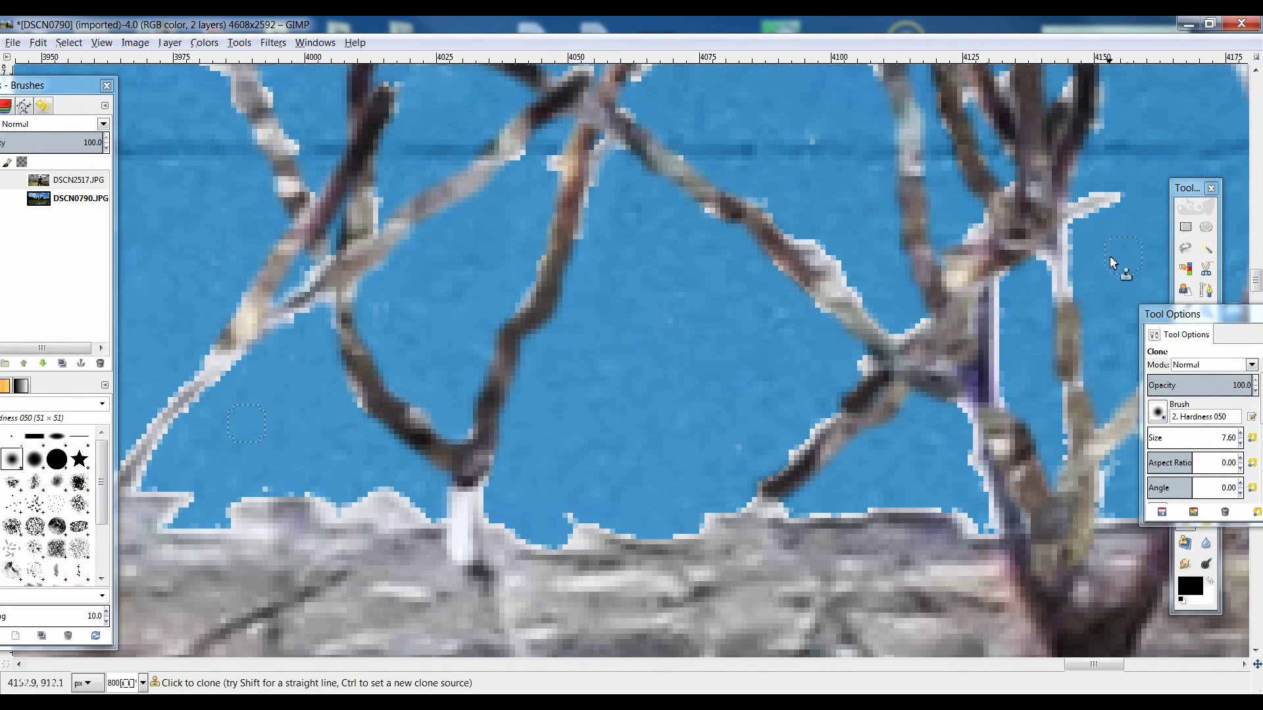
{"action": "left_click", "coordinate": [70, 198]}
{"action": "left_click", "coordinate": [71, 179]}
{"action": "left_click_drag", "start_coordinate": [1113, 197], "coordinate": [1085, 204]}
Clone sky over the white specks and fringes around the branches at mid-height of the bush
{"action": "scroll", "coordinate": [1101, 211], "scroll_direction": "up", "scroll_amount": 5}
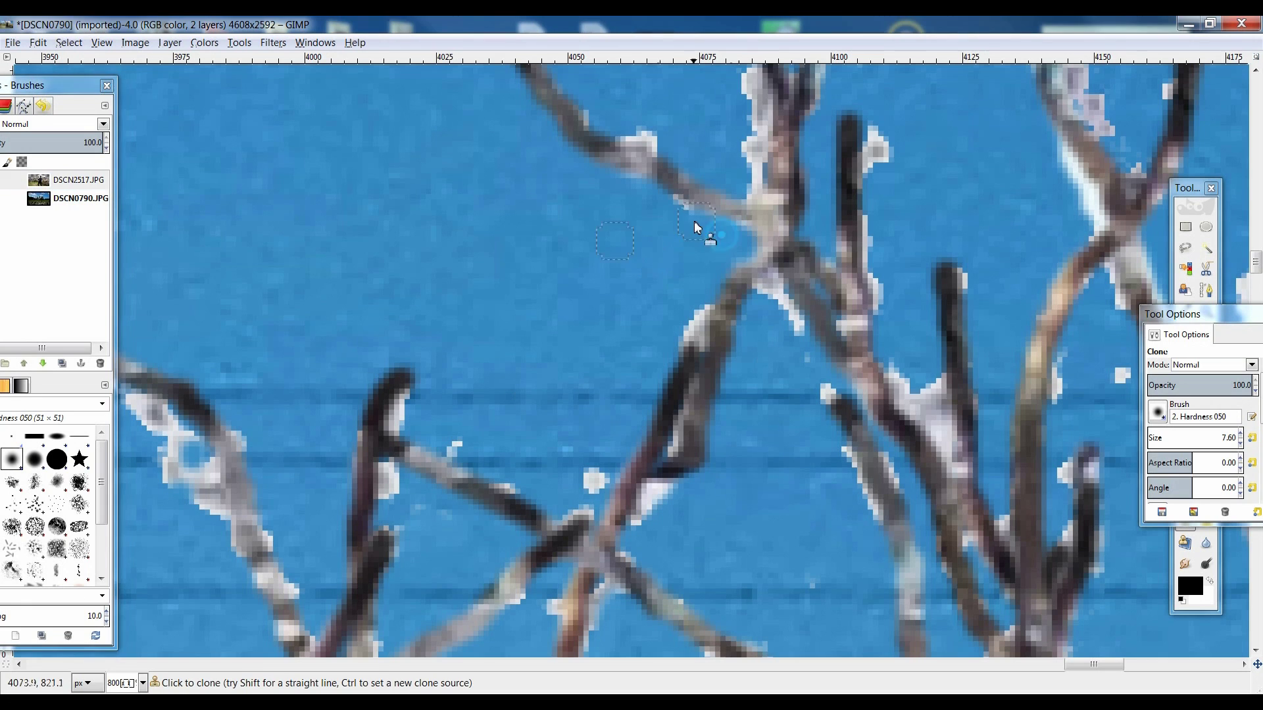
{"action": "left_click", "coordinate": [594, 480]}
{"action": "left_click", "coordinate": [555, 610]}
{"action": "left_click_drag", "start_coordinate": [1068, 155], "coordinate": [1092, 220]}
{"action": "left_click", "coordinate": [1121, 376]}
{"action": "left_click", "coordinate": [1066, 474]}
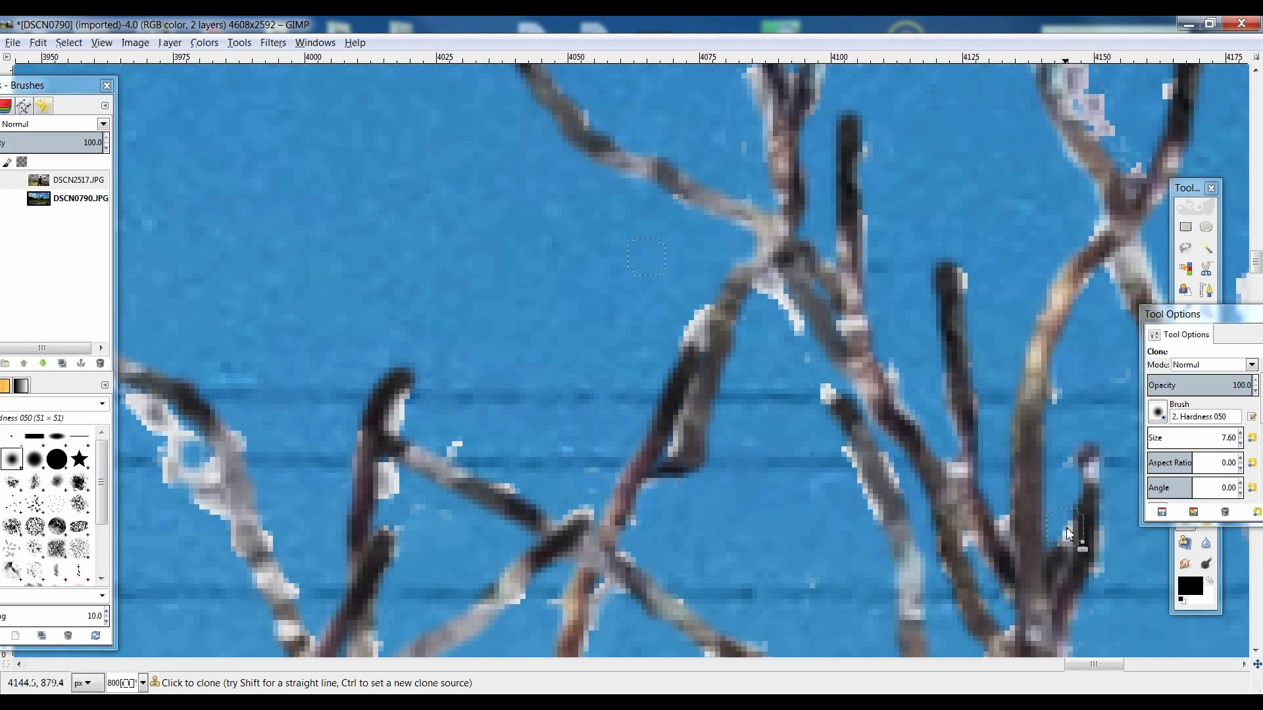
{"action": "left_click_drag", "start_coordinate": [766, 290], "coordinate": [797, 326]}
{"action": "left_click_drag", "start_coordinate": [700, 314], "coordinate": [687, 338]}
{"action": "left_click_drag", "start_coordinate": [141, 411], "coordinate": [208, 509]}
Clone sky over the white remnants beside the upper forked branches of the bush
{"action": "scroll", "coordinate": [214, 524], "scroll_direction": "up", "scroll_amount": 3}
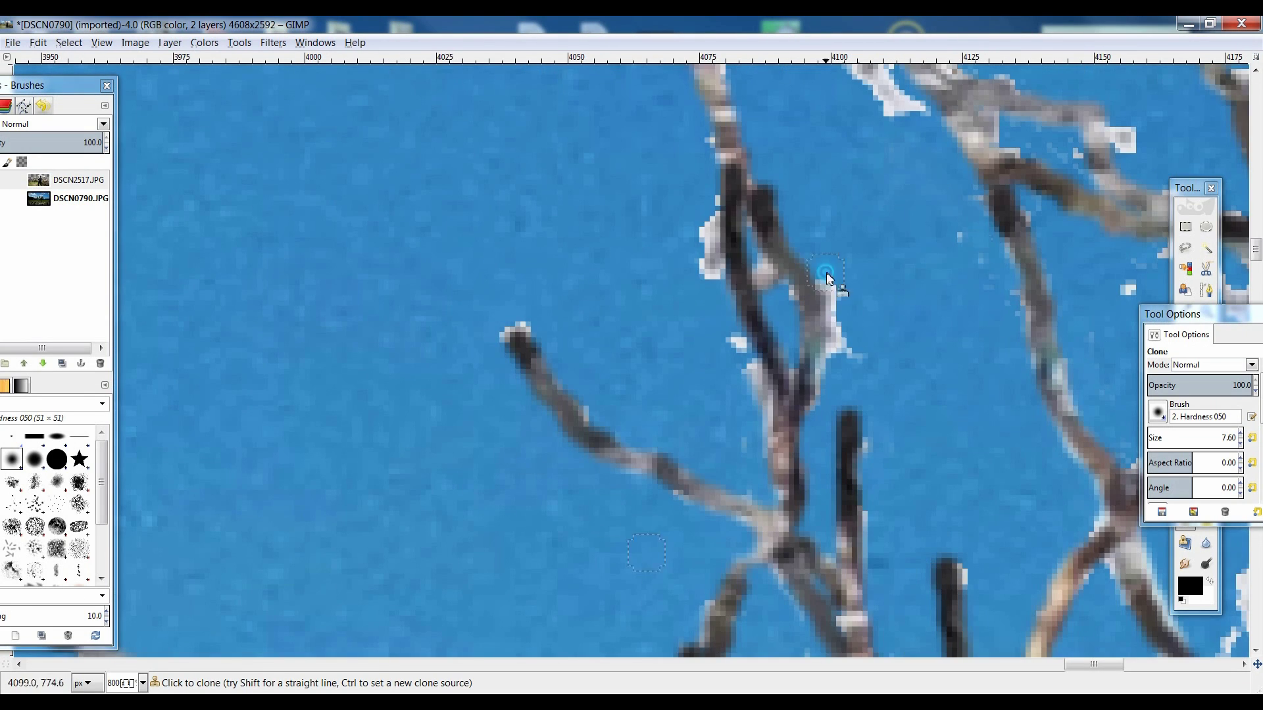
{"action": "scroll", "coordinate": [756, 395], "scroll_direction": "up", "scroll_amount": 3}
{"action": "left_click_drag", "start_coordinate": [891, 360], "coordinate": [865, 348]}
{"action": "mouse_move", "coordinate": [863, 217]}
{"action": "left_mouse_down"}
{"action": "mouse_move", "coordinate": [832, 174]}
{"action": "mouse_move", "coordinate": [746, 128]}
{"action": "left_mouse_up"}
{"action": "left_click_drag", "start_coordinate": [721, 296], "coordinate": [739, 242]}
{"action": "left_click", "coordinate": [686, 191]}
{"action": "left_click", "coordinate": [618, 172]}
Clone sky over the remaining white edges along the topmost long twigs and the branches directly beneath them
{"action": "scroll", "coordinate": [822, 296], "scroll_direction": "up", "scroll_amount": 3}
{"action": "mouse_move", "coordinate": [1066, 427]}
{"action": "left_mouse_down"}
{"action": "mouse_move", "coordinate": [1016, 375]}
{"action": "mouse_move", "coordinate": [1066, 446]}
{"action": "left_mouse_up"}
{"action": "left_click_drag", "start_coordinate": [1016, 375], "coordinate": [941, 352]}
{"action": "left_click_drag", "start_coordinate": [937, 339], "coordinate": [891, 308]}
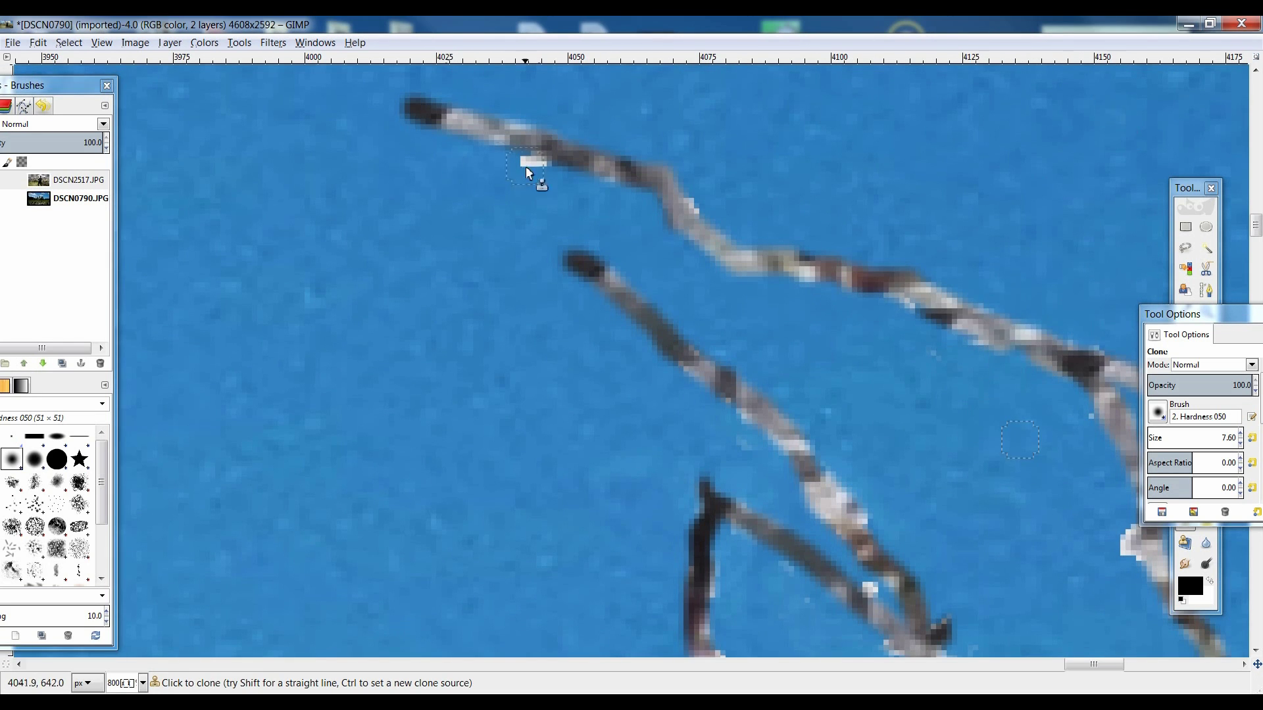
{"action": "scroll", "coordinate": [542, 168], "scroll_direction": "down", "scroll_amount": 3}
{"action": "left_click_drag", "start_coordinate": [1118, 302], "coordinate": [1109, 276]}
{"action": "left_click_drag", "start_coordinate": [1000, 285], "coordinate": [1020, 299]}
{"action": "left_click_drag", "start_coordinate": [1013, 428], "coordinate": [1026, 476]}
{"action": "mouse_move", "coordinate": [1056, 510]}
{"action": "left_mouse_down"}
{"action": "mouse_move", "coordinate": [1085, 538]}
{"action": "mouse_move", "coordinate": [1069, 556]}
{"action": "left_mouse_up"}
{"action": "left_click_drag", "start_coordinate": [720, 303], "coordinate": [767, 420]}
Clone sky over the white fringe along the lower sky edge of the tall stone wall beside the bush
{"action": "scroll", "coordinate": [986, 329], "scroll_direction": "up", "scroll_amount": 6}
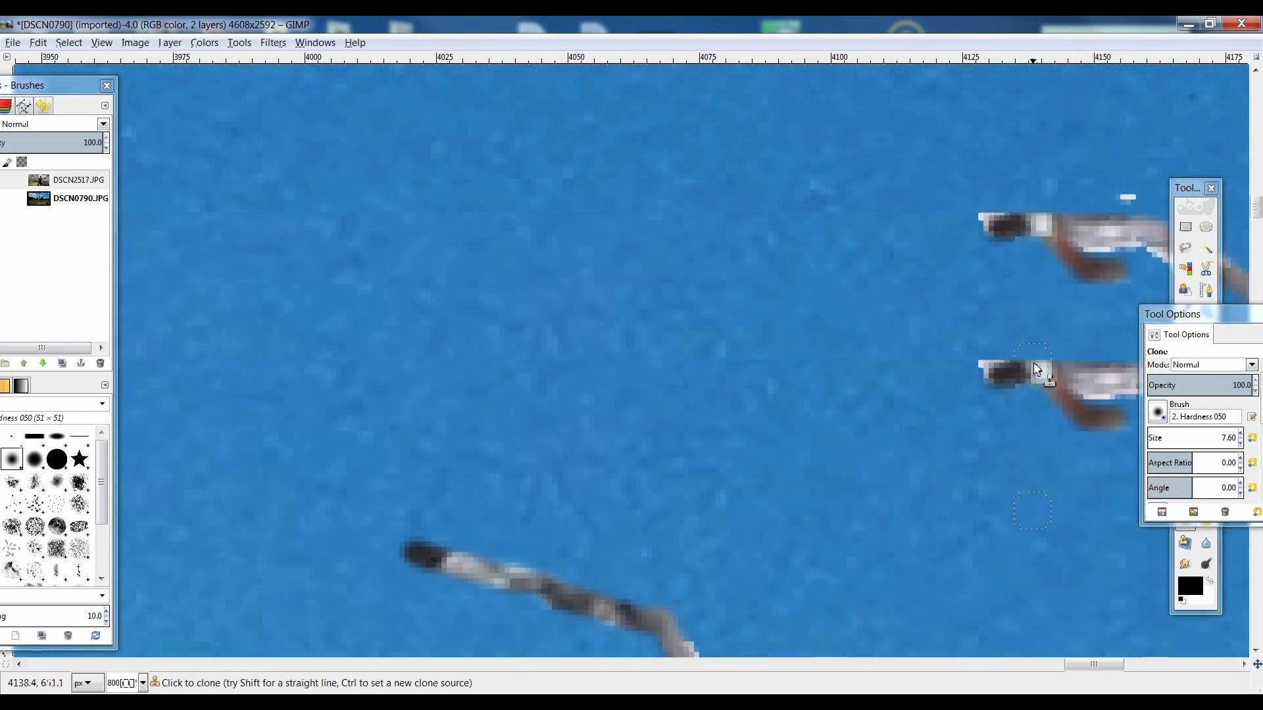
{"action": "scroll", "coordinate": [1040, 377], "scroll_direction": "right", "scroll_amount": 5}
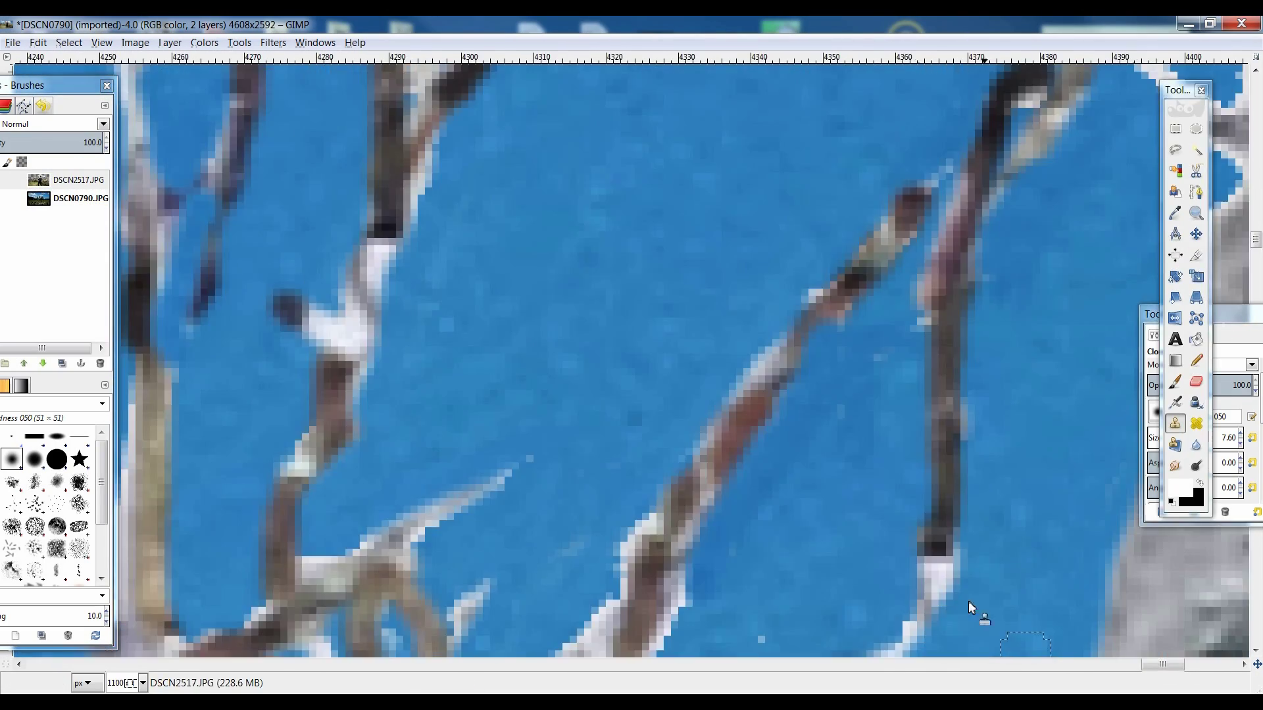
{"action": "scroll", "coordinate": [968, 601], "scroll_direction": "right", "scroll_amount": 3}
{"action": "scroll", "coordinate": [969, 601], "scroll_direction": "down", "scroll_amount": 3}
{"action": "scroll", "coordinate": [685, 408], "scroll_direction": "up", "scroll_amount": 1}
{"action": "left_click_drag", "start_coordinate": [717, 552], "coordinate": [727, 437]}
{"action": "key", "text": "plus"}
{"action": "scroll", "coordinate": [728, 403], "scroll_direction": "up", "scroll_amount": 3}
{"action": "left_click_drag", "start_coordinate": [776, 391], "coordinate": [767, 486]}
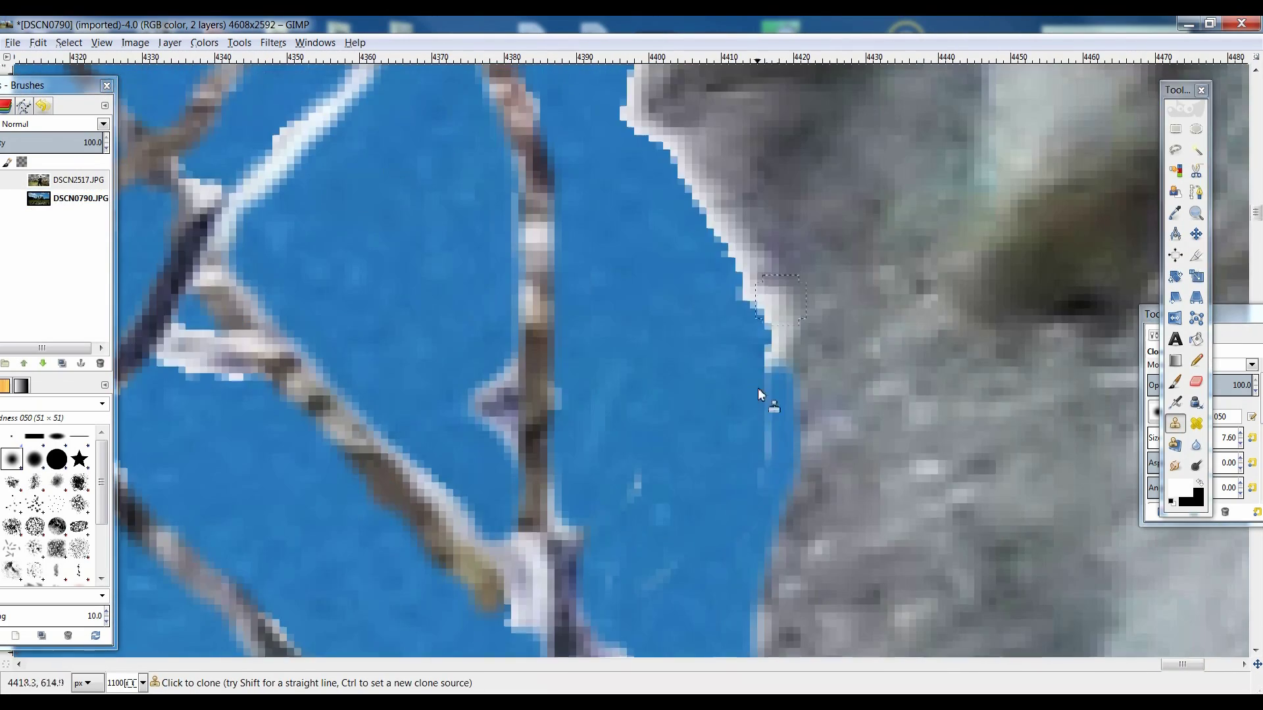
Clone sky over the white fringe along the middle section of the tall stone wall's edge
{"action": "scroll", "coordinate": [652, 188], "scroll_direction": "up", "scroll_amount": 6}
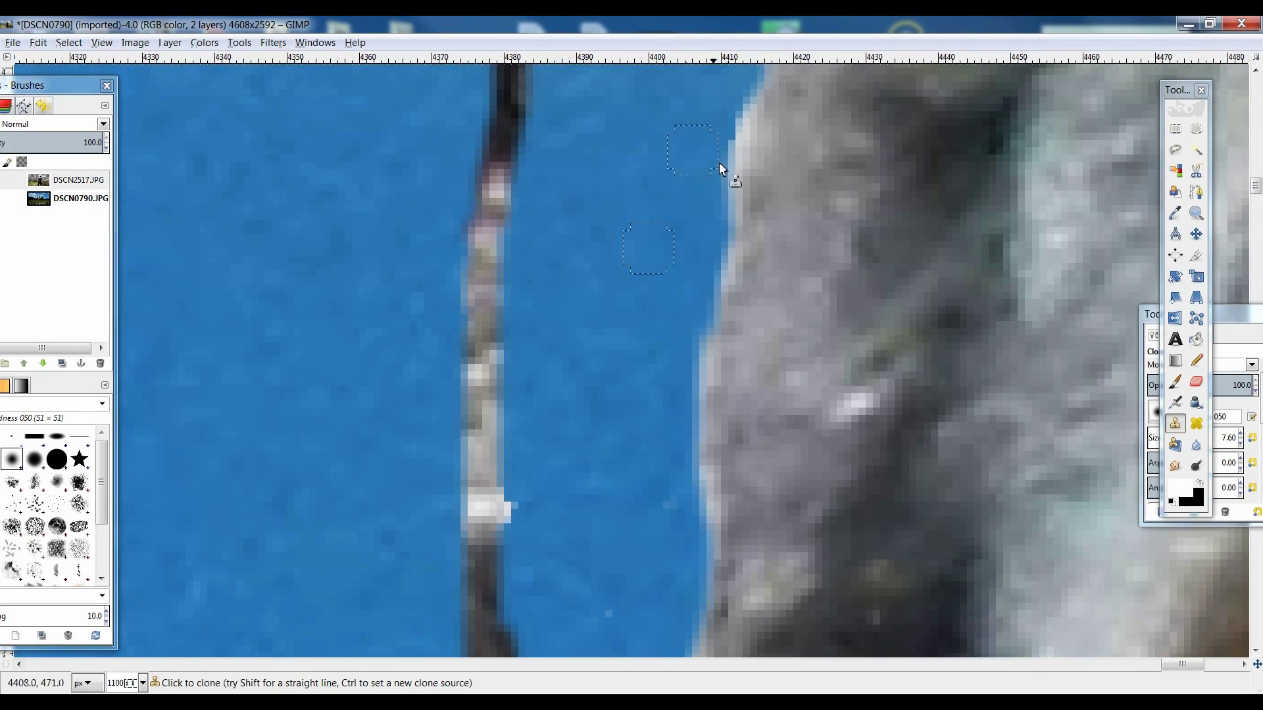
{"action": "scroll", "coordinate": [658, 210], "scroll_direction": "up", "scroll_amount": 3}
{"action": "scroll", "coordinate": [395, 198], "scroll_direction": "up", "scroll_amount": 3}
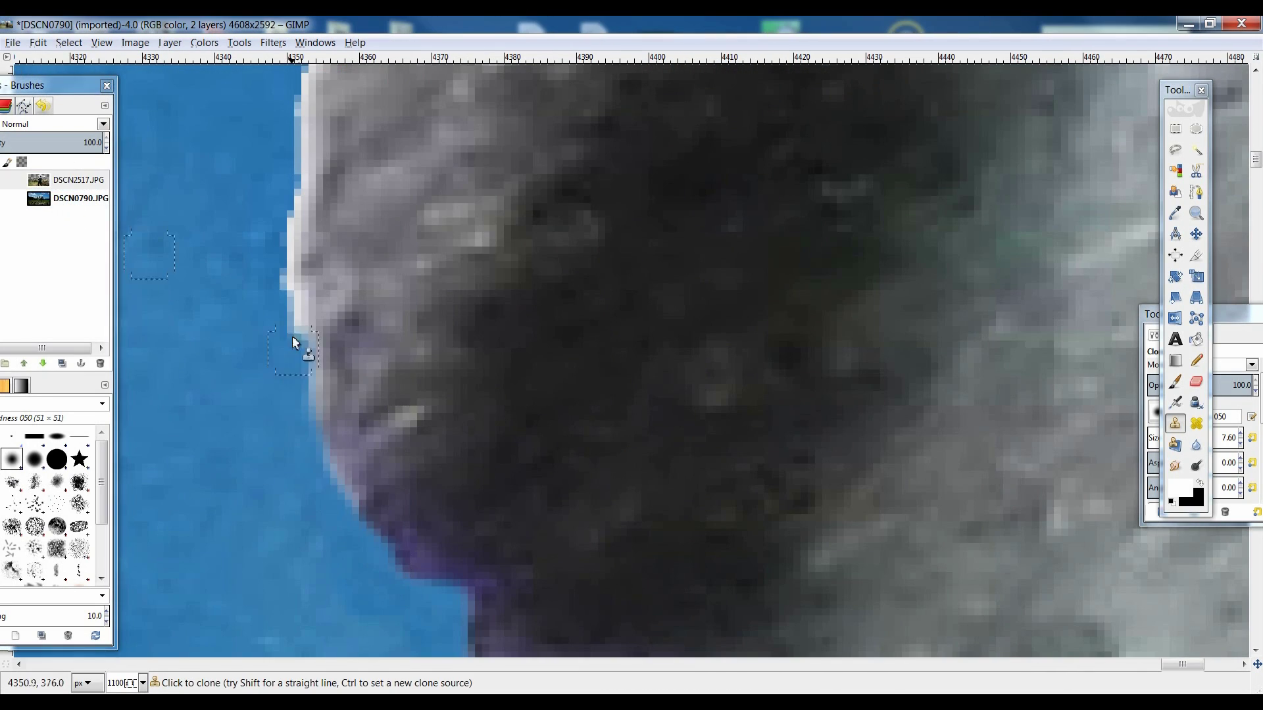
{"action": "scroll", "coordinate": [292, 231], "scroll_direction": "up", "scroll_amount": 7}
{"action": "left_click_drag", "start_coordinate": [339, 348], "coordinate": [368, 240]}
{"action": "scroll", "coordinate": [368, 195], "scroll_direction": "up", "scroll_amount": 7}
{"action": "left_click_drag", "start_coordinate": [461, 526], "coordinate": [516, 381]}
Clone the pale sky over the white fringe along the uppermost part of the tall stone wall's edge
{"action": "left_click", "coordinate": [64, 200]}
{"action": "scroll", "coordinate": [526, 284], "scroll_direction": "up", "scroll_amount": 2}
{"action": "left_click_drag", "start_coordinate": [592, 240], "coordinate": [634, 99]}
{"action": "left_click", "coordinate": [65, 200]}
{"action": "scroll", "coordinate": [559, 290], "scroll_direction": "up", "scroll_amount": 3}
{"action": "scroll", "coordinate": [724, 276], "scroll_direction": "up", "scroll_amount": 3}
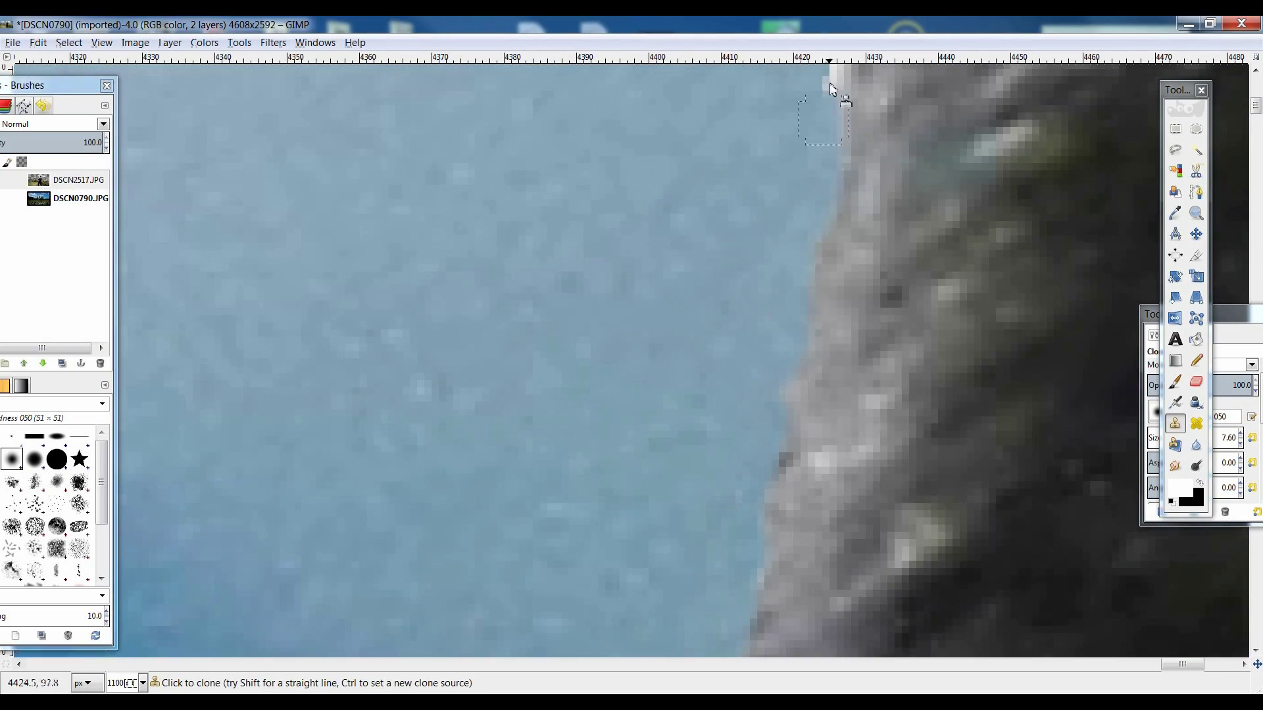
Clone tree green and sky over the white fringes where the low block wall meets the small dark tree
{"action": "scroll", "coordinate": [827, 182], "scroll_direction": "down", "scroll_amount": 10}
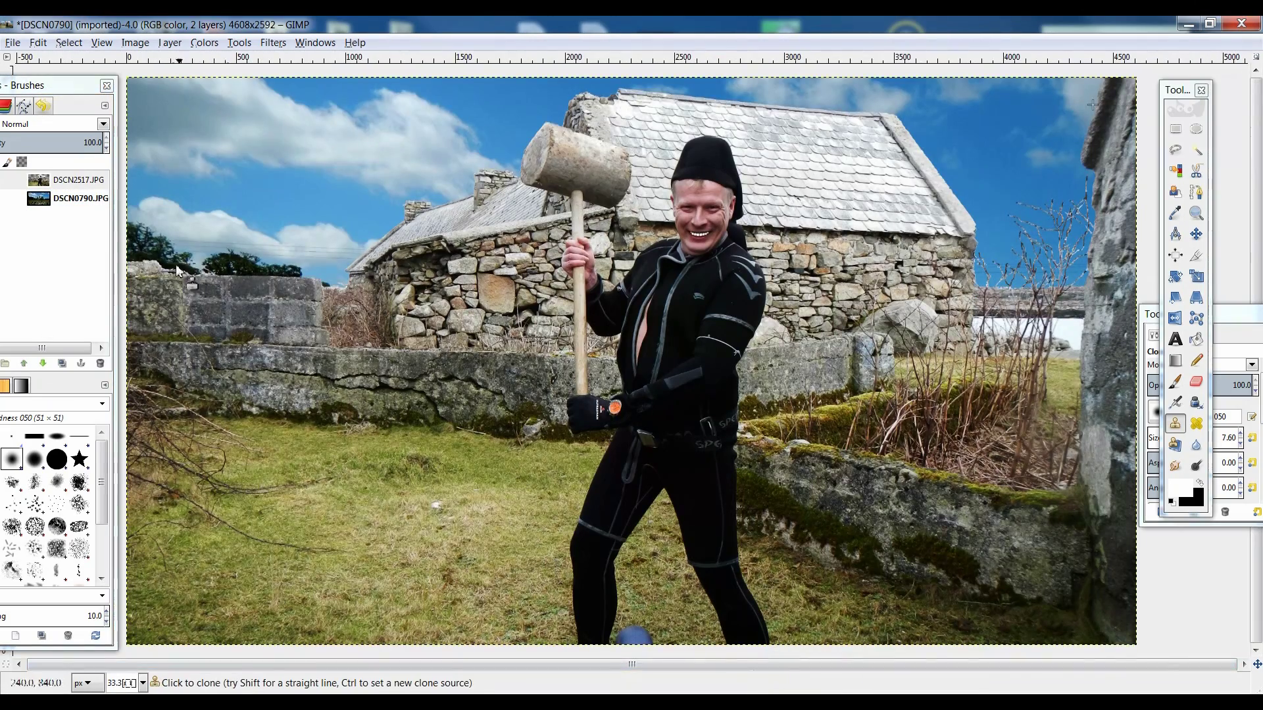
{"action": "scroll", "coordinate": [330, 289], "scroll_direction": "up", "scroll_amount": 12}
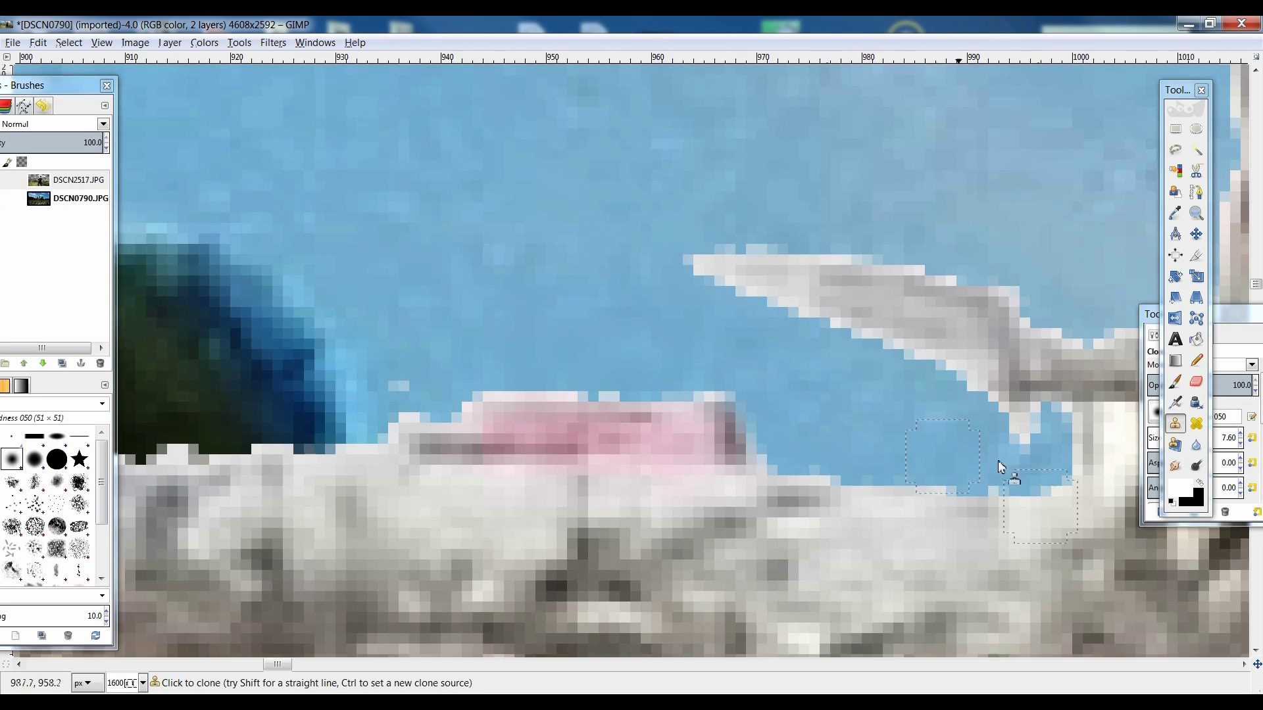
{"action": "scroll", "coordinate": [649, 400], "scroll_direction": "left", "scroll_amount": 5}
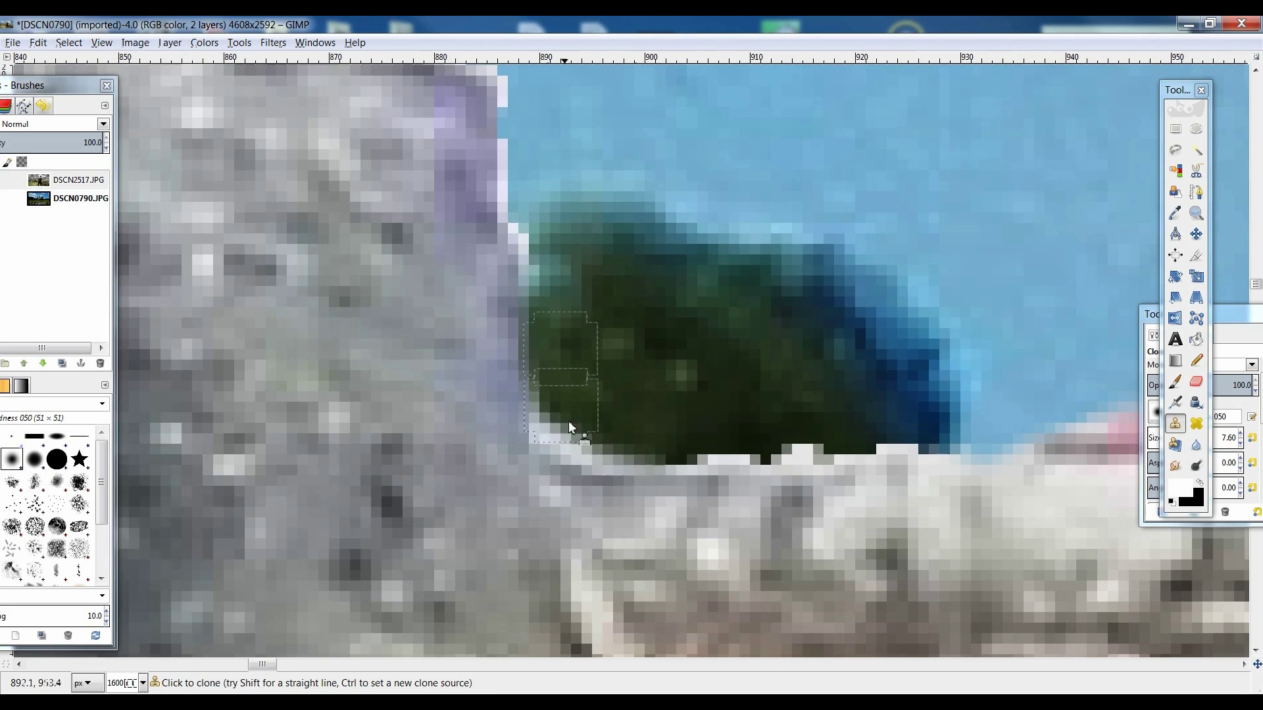
{"action": "left_click_drag", "start_coordinate": [687, 454], "coordinate": [940, 451]}
{"action": "left_click_drag", "start_coordinate": [543, 306], "coordinate": [510, 172]}
{"action": "scroll", "coordinate": [526, 276], "scroll_direction": "up", "scroll_amount": 2}
{"action": "left_click_drag", "start_coordinate": [402, 195], "coordinate": [257, 184]}
Clone dark tree green over the white fringe where the trees meet the top of the low block wall
{"action": "left_click_drag", "start_coordinate": [271, 664], "coordinate": [254, 664]}
{"action": "scroll", "coordinate": [527, 421], "scroll_direction": "up", "scroll_amount": 5}
{"action": "left_click_drag", "start_coordinate": [756, 437], "coordinate": [425, 440]}
{"action": "scroll", "coordinate": [426, 440], "scroll_direction": "left", "scroll_amount": 8}
{"action": "scroll", "coordinate": [434, 359], "scroll_direction": "left", "scroll_amount": 8}
{"action": "scroll", "coordinate": [152, 361], "scroll_direction": "left", "scroll_amount": 16}
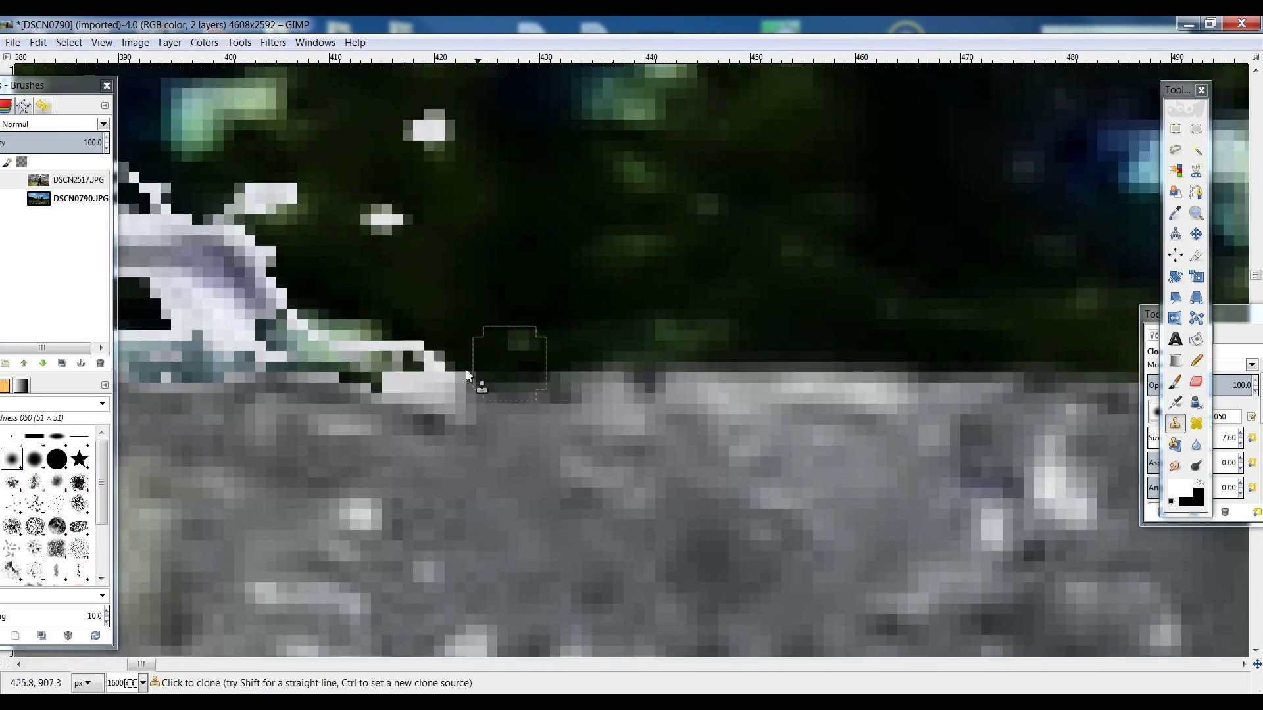
{"action": "scroll", "coordinate": [400, 363], "scroll_direction": "left", "scroll_amount": 6}
{"action": "scroll", "coordinate": [250, 505], "scroll_direction": "up", "scroll_amount": 2}
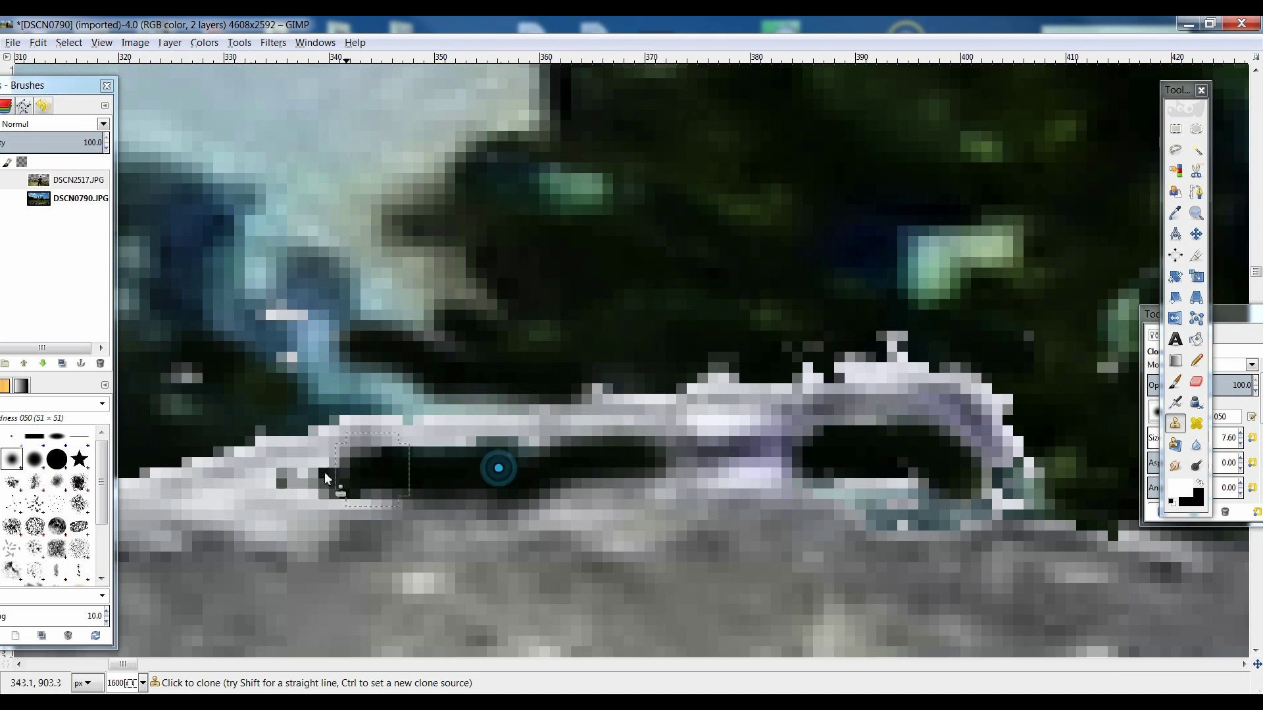
Clone dark foliage over the white fringes and gaps along the wall top toward the far end of the block wall
{"action": "scroll", "coordinate": [250, 505], "scroll_direction": "left", "scroll_amount": 4}
{"action": "scroll", "coordinate": [423, 465], "scroll_direction": "left", "scroll_amount": 5}
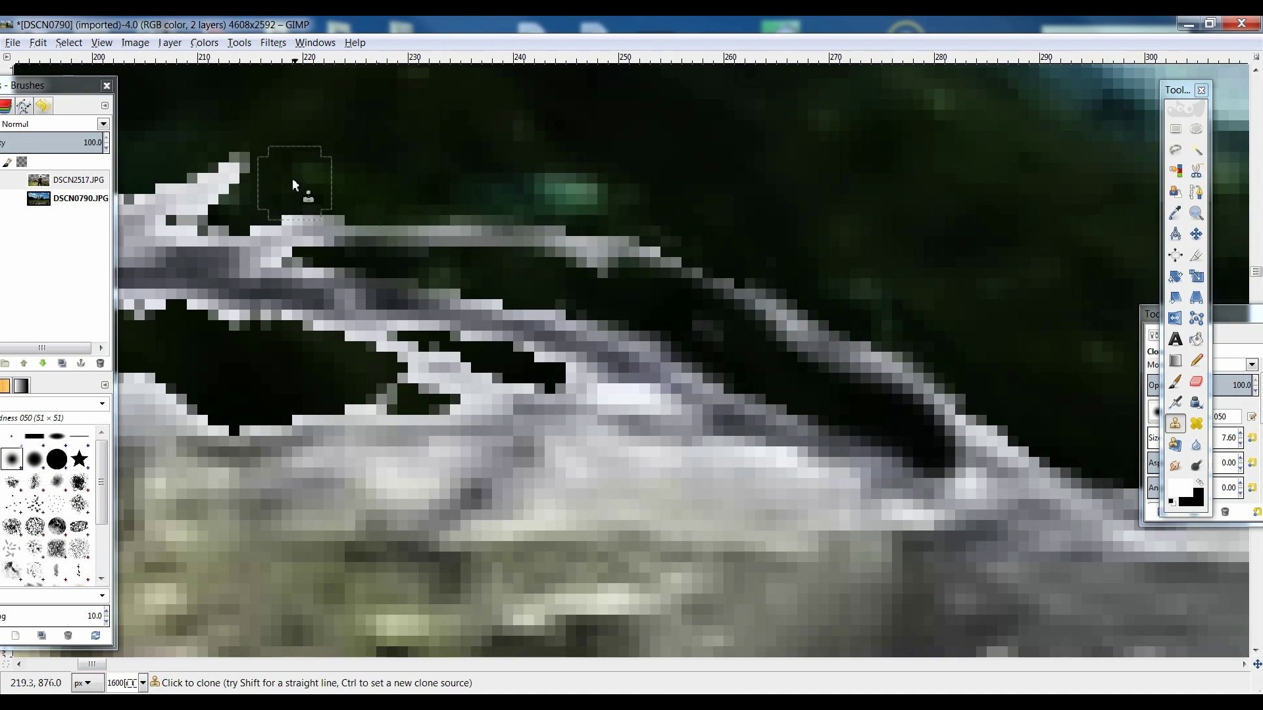
{"action": "left_click_drag", "start_coordinate": [223, 197], "coordinate": [145, 223]}
{"action": "left_click_drag", "start_coordinate": [374, 395], "coordinate": [642, 395]}
{"action": "left_click_drag", "start_coordinate": [93, 665], "coordinate": [82, 665]}
{"action": "left_click_drag", "start_coordinate": [855, 407], "coordinate": [455, 345]}
{"action": "scroll", "coordinate": [455, 368], "scroll_direction": "up", "scroll_amount": 1}
{"action": "left_click_drag", "start_coordinate": [461, 397], "coordinate": [204, 392]}
{"action": "left_click_drag", "start_coordinate": [81, 665], "coordinate": [78, 665]}
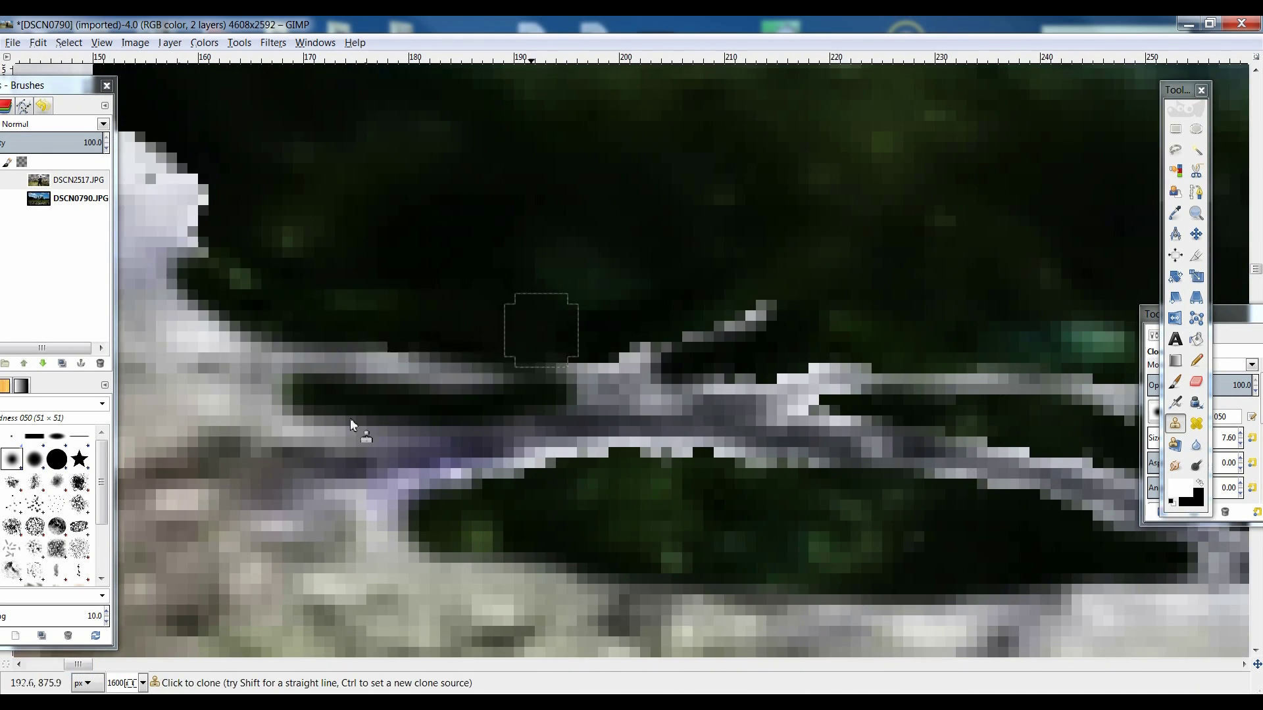
{"action": "scroll", "coordinate": [185, 628], "scroll_direction": "left", "scroll_amount": 12}
{"action": "scroll", "coordinate": [237, 286], "scroll_direction": "up", "scroll_amount": 3}
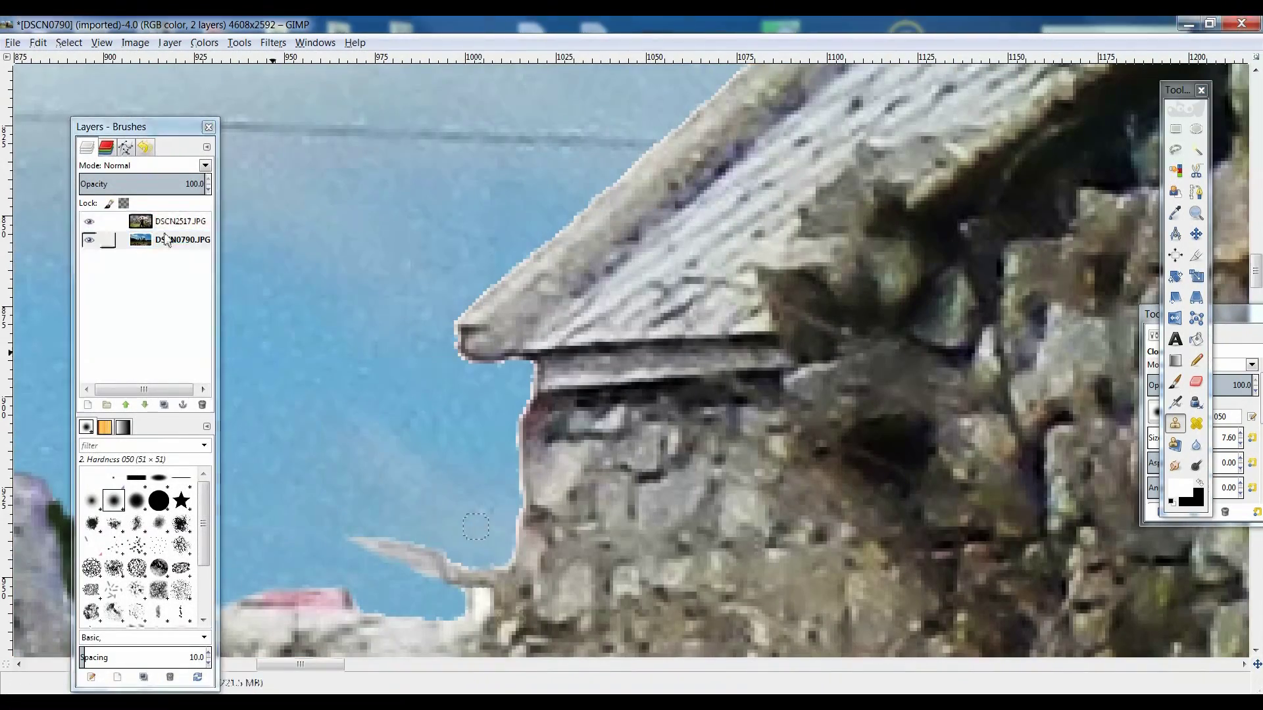
On the DSCN2517.JPG layer, clone sky over the white fringe along the cottage's gable wall and lower roof edge
{"action": "left_click", "coordinate": [178, 222]}
{"action": "left_click_drag", "start_coordinate": [479, 596], "coordinate": [525, 374]}
{"action": "left_click", "coordinate": [173, 243]}
{"action": "left_click", "coordinate": [175, 222]}
{"action": "left_click_drag", "start_coordinate": [452, 318], "coordinate": [672, 134]}
Clone sky over the white fringe along the upper sloping roof edge and the top of the stone chimney
{"action": "scroll", "coordinate": [653, 201], "scroll_direction": "up", "scroll_amount": 5}
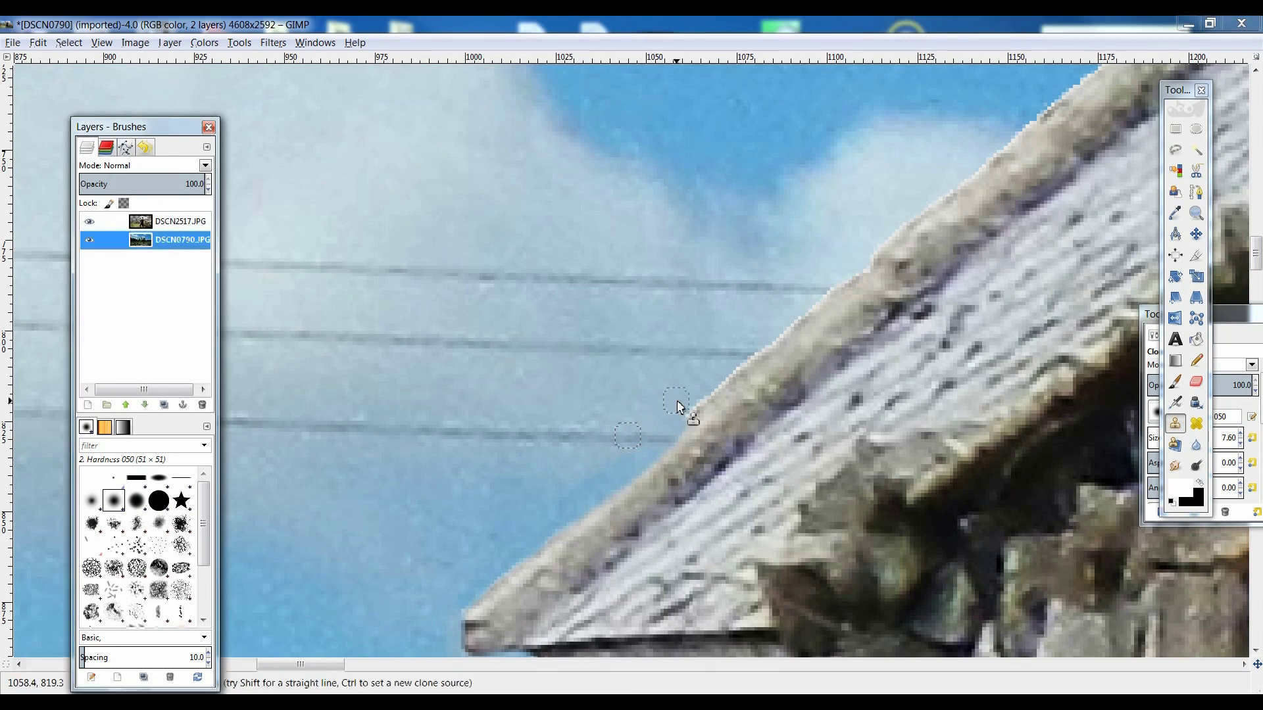
{"action": "left_click_drag", "start_coordinate": [734, 373], "coordinate": [945, 206]}
{"action": "scroll", "coordinate": [955, 197], "scroll_direction": "up", "scroll_amount": 5}
{"action": "scroll", "coordinate": [955, 197], "scroll_direction": "right", "scroll_amount": 4}
{"action": "scroll", "coordinate": [753, 301], "scroll_direction": "right", "scroll_amount": 4}
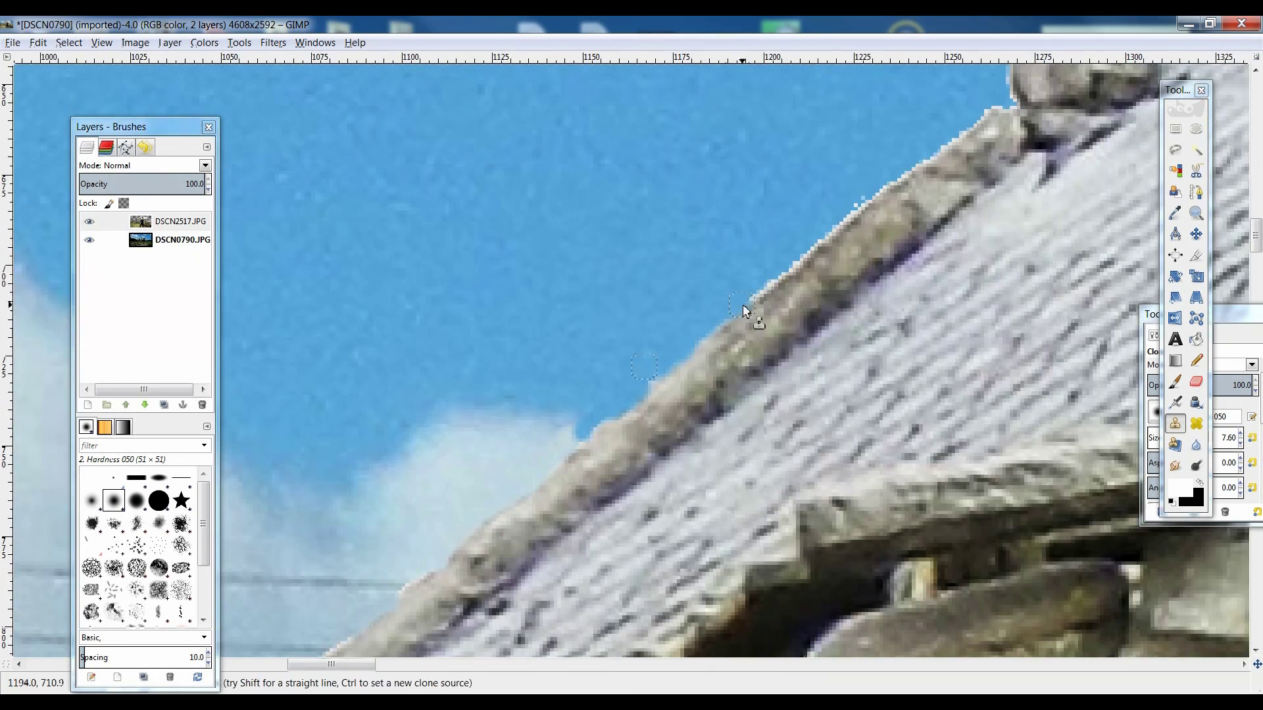
{"action": "scroll", "coordinate": [1004, 99], "scroll_direction": "up", "scroll_amount": 7}
{"action": "scroll", "coordinate": [763, 233], "scroll_direction": "right", "scroll_amount": 10}
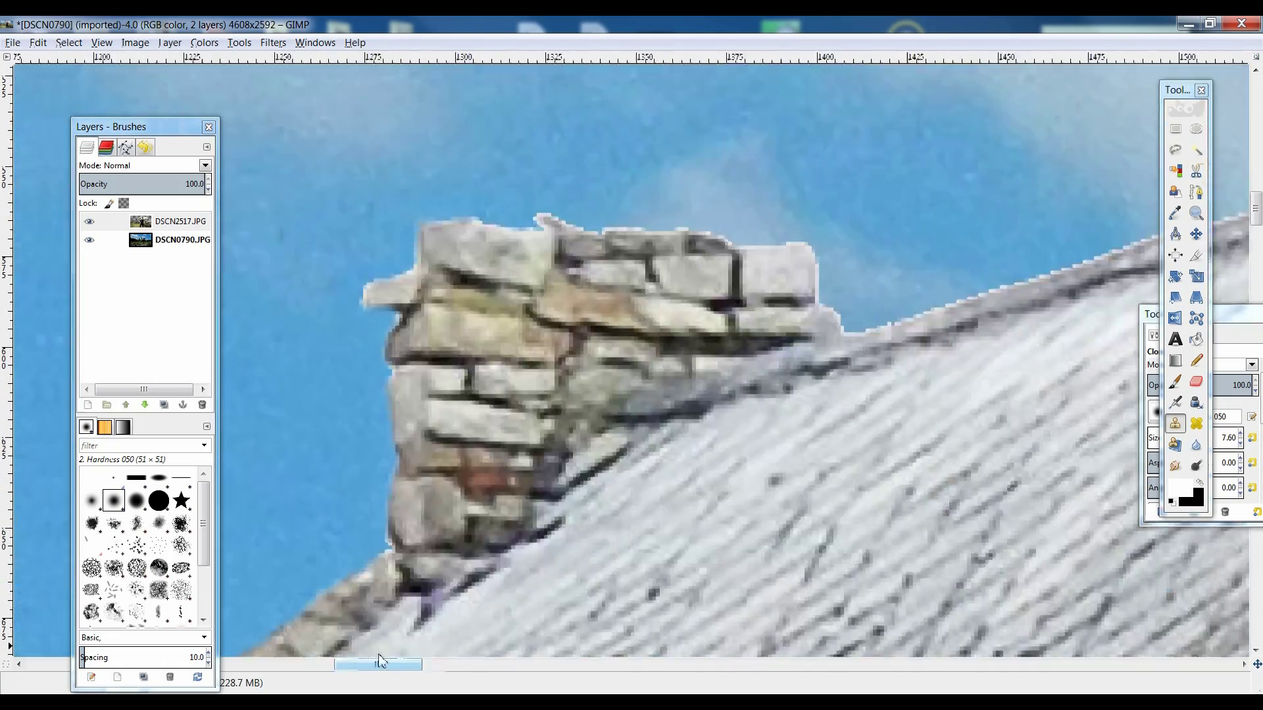
{"action": "left_click_drag", "start_coordinate": [761, 233], "coordinate": [613, 217]}
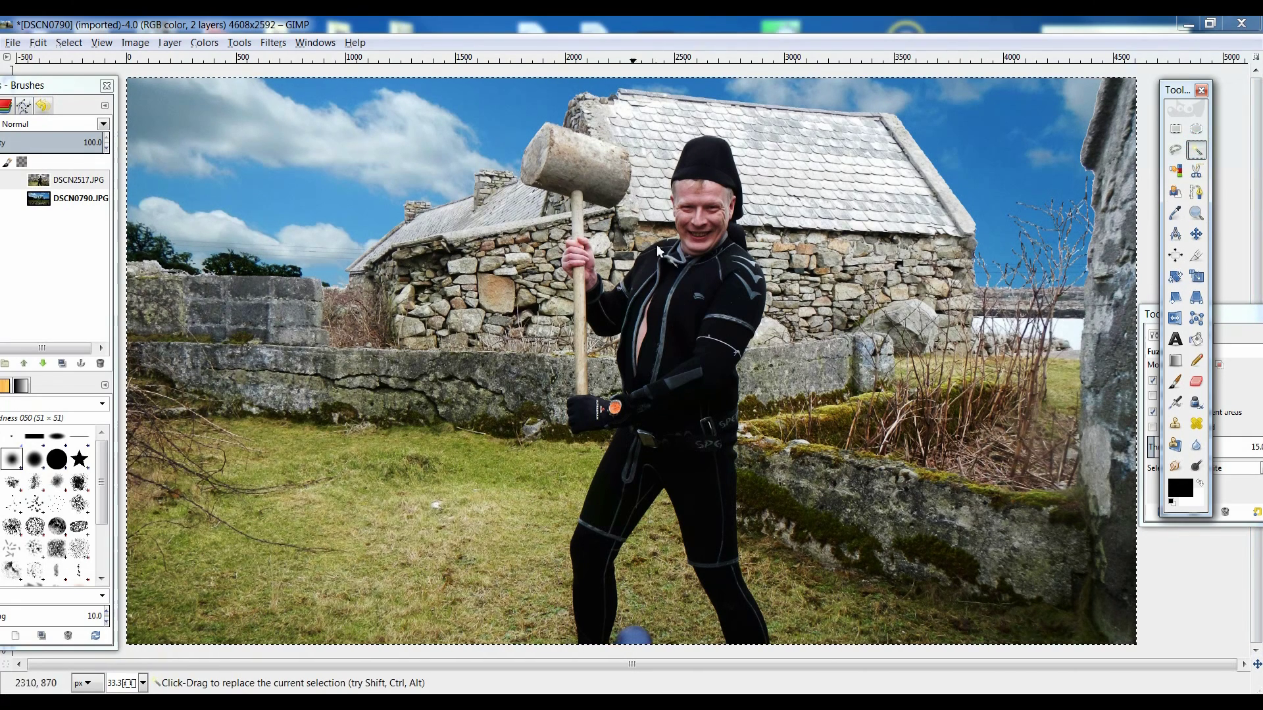
Examine the man's face up close, ending on his smiling mouth and teeth
{"action": "scroll", "coordinate": [661, 243], "scroll_direction": "up", "scroll_amount": 3, "text": "ctrl"}
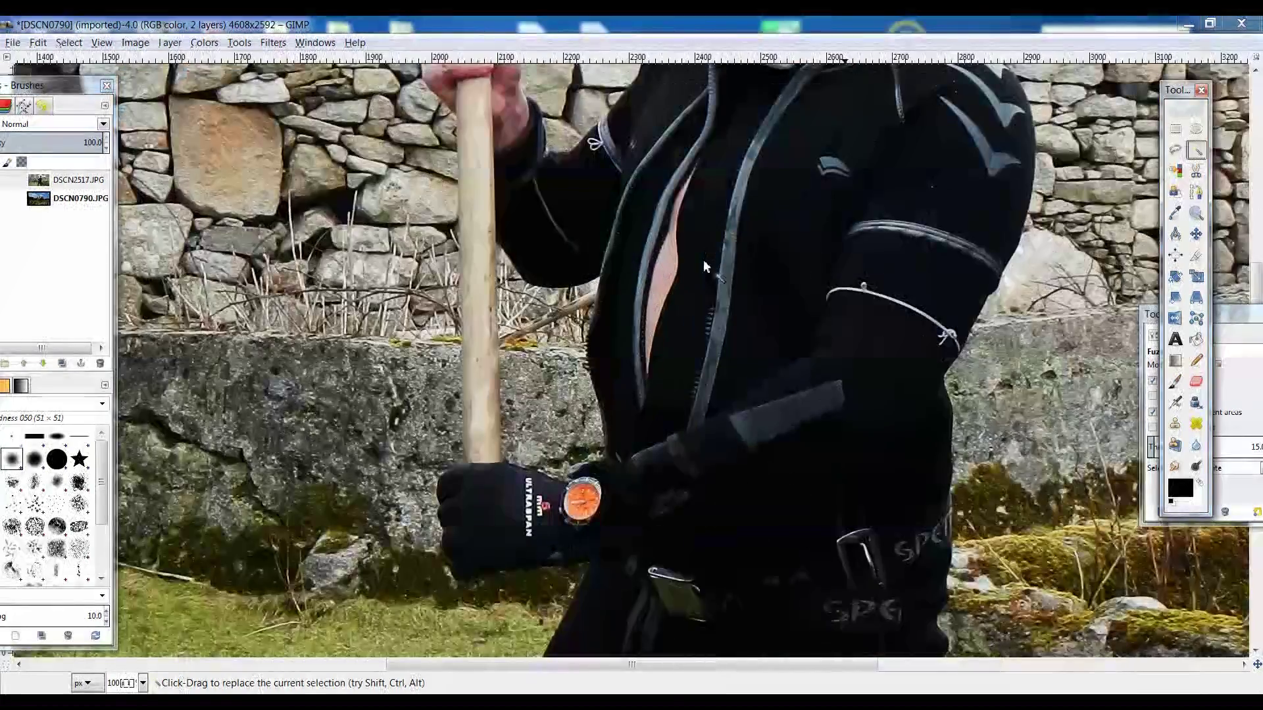
{"action": "scroll", "coordinate": [705, 266], "scroll_direction": "up", "scroll_amount": 1, "text": "ctrl"}
{"action": "scroll", "coordinate": [861, 344], "scroll_direction": "up", "scroll_amount": 10}
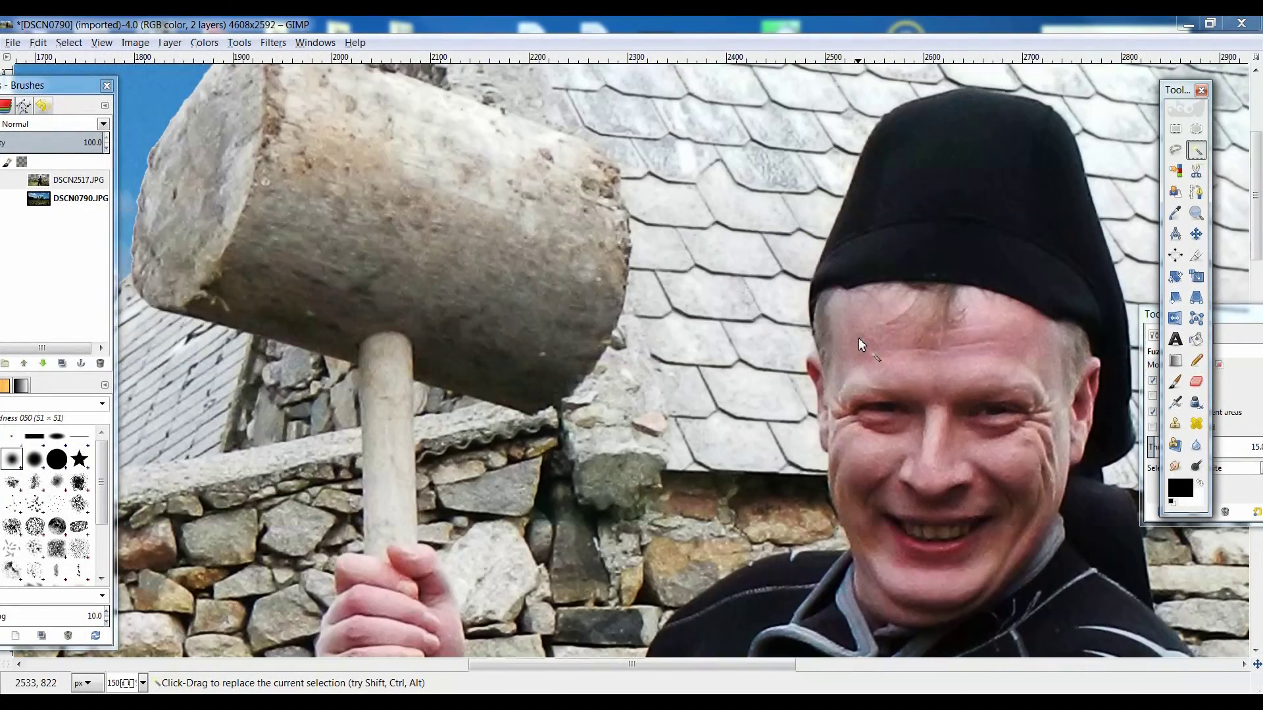
{"action": "scroll", "coordinate": [730, 665], "scroll_direction": "right", "scroll_amount": 5}
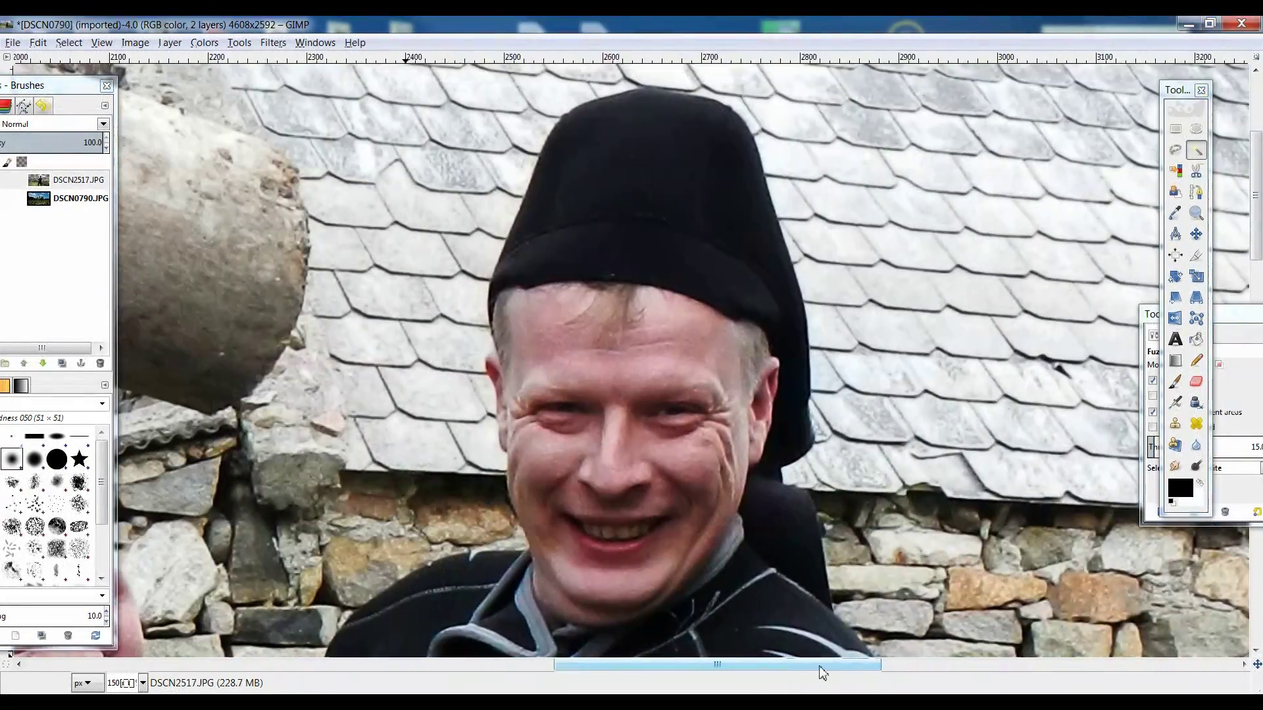
{"action": "scroll", "coordinate": [674, 594], "scroll_direction": "down", "scroll_amount": 1, "text": "ctrl"}
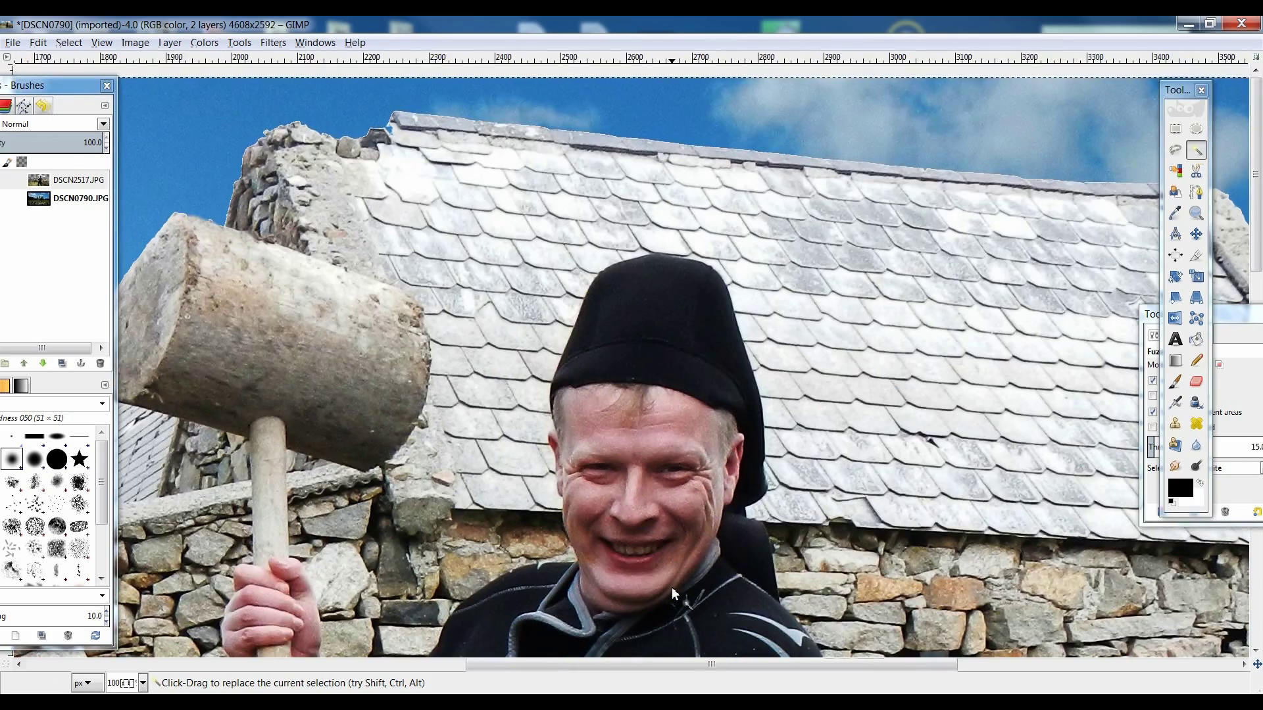
{"action": "scroll", "coordinate": [558, 450], "scroll_direction": "up", "scroll_amount": 3, "text": "ctrl"}
{"action": "scroll", "coordinate": [558, 451], "scroll_direction": "down", "scroll_amount": 3}
{"action": "scroll", "coordinate": [516, 361], "scroll_direction": "up", "scroll_amount": 3}
{"action": "scroll", "coordinate": [492, 381], "scroll_direction": "up", "scroll_amount": 3, "text": "ctrl"}
{"action": "scroll", "coordinate": [525, 213], "scroll_direction": "down", "scroll_amount": 3}
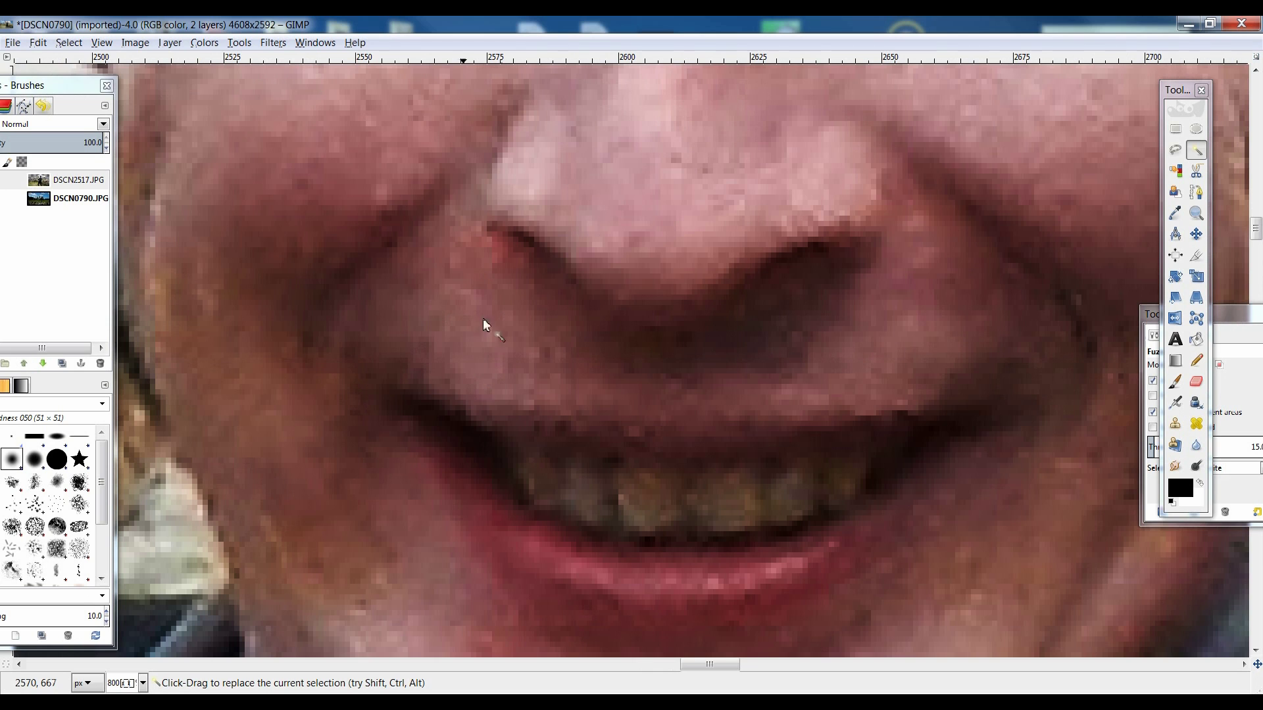
{"action": "scroll", "coordinate": [654, 296], "scroll_direction": "down", "scroll_amount": 3}
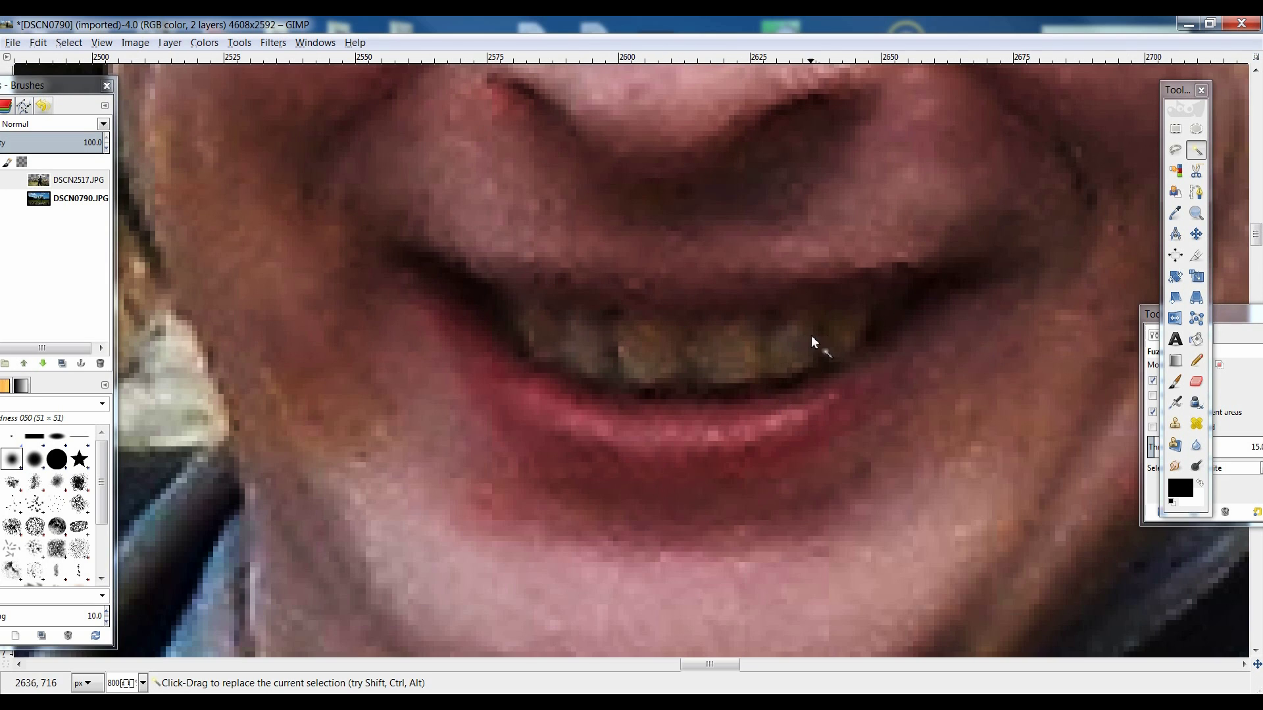
Try to select the man's upper teeth by colour with Fuzzy Select, adding neighbouring areas to the selection
{"action": "left_click_drag", "start_coordinate": [850, 349], "coordinate": [847, 351]}
{"action": "left_click", "coordinate": [782, 354]}
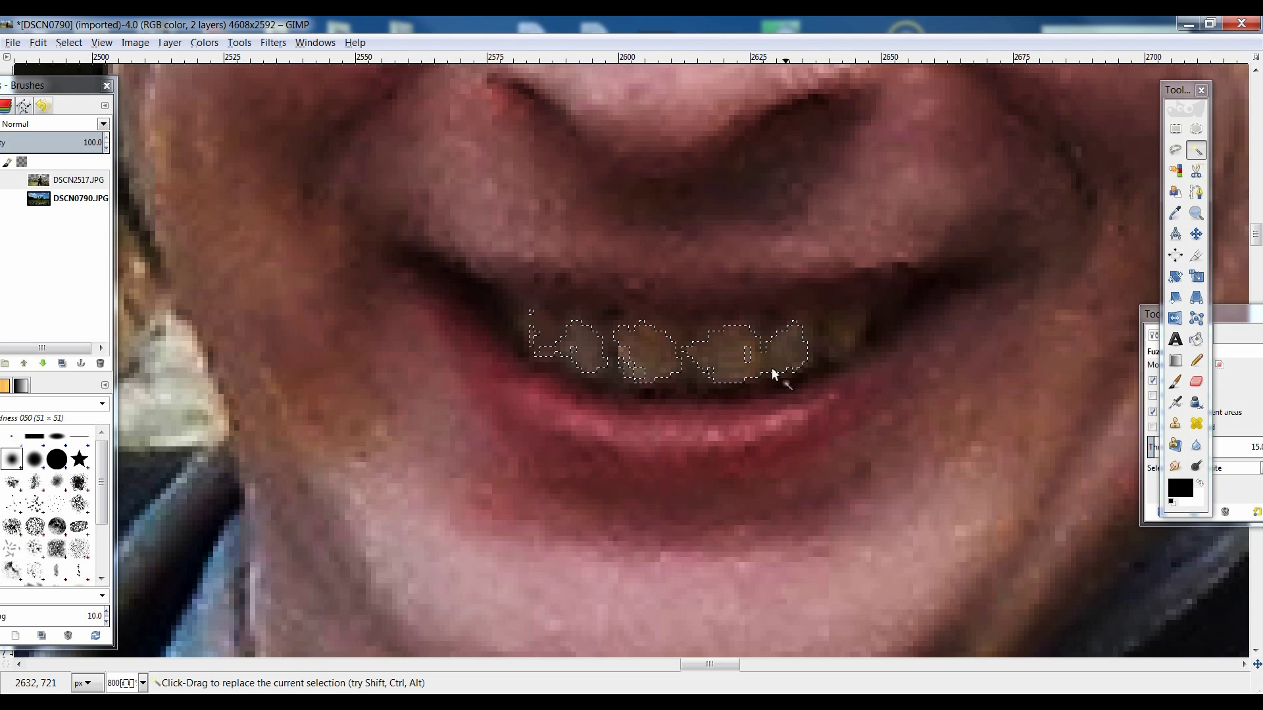
{"action": "left_click", "coordinate": [700, 376], "text": "shift"}
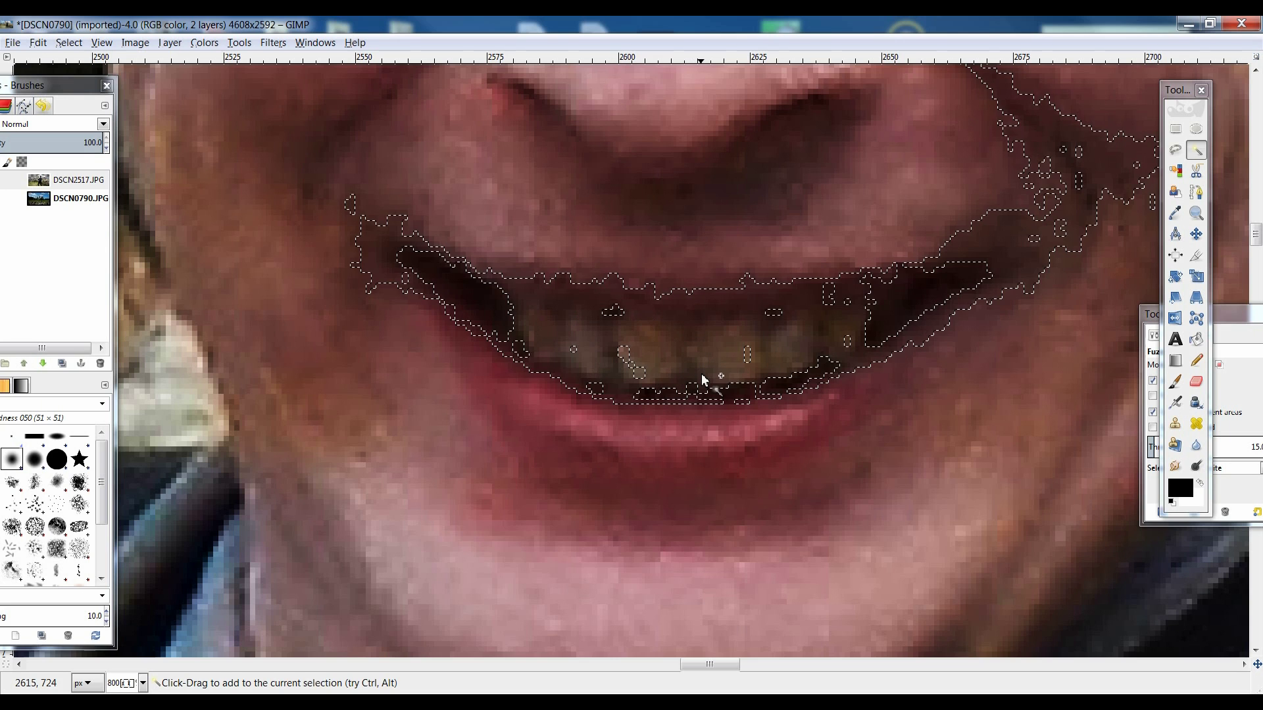
Switch to the Paintbrush with white as the foreground colour and clear the selection around the mouth
{"action": "left_click", "coordinate": [1177, 389]}
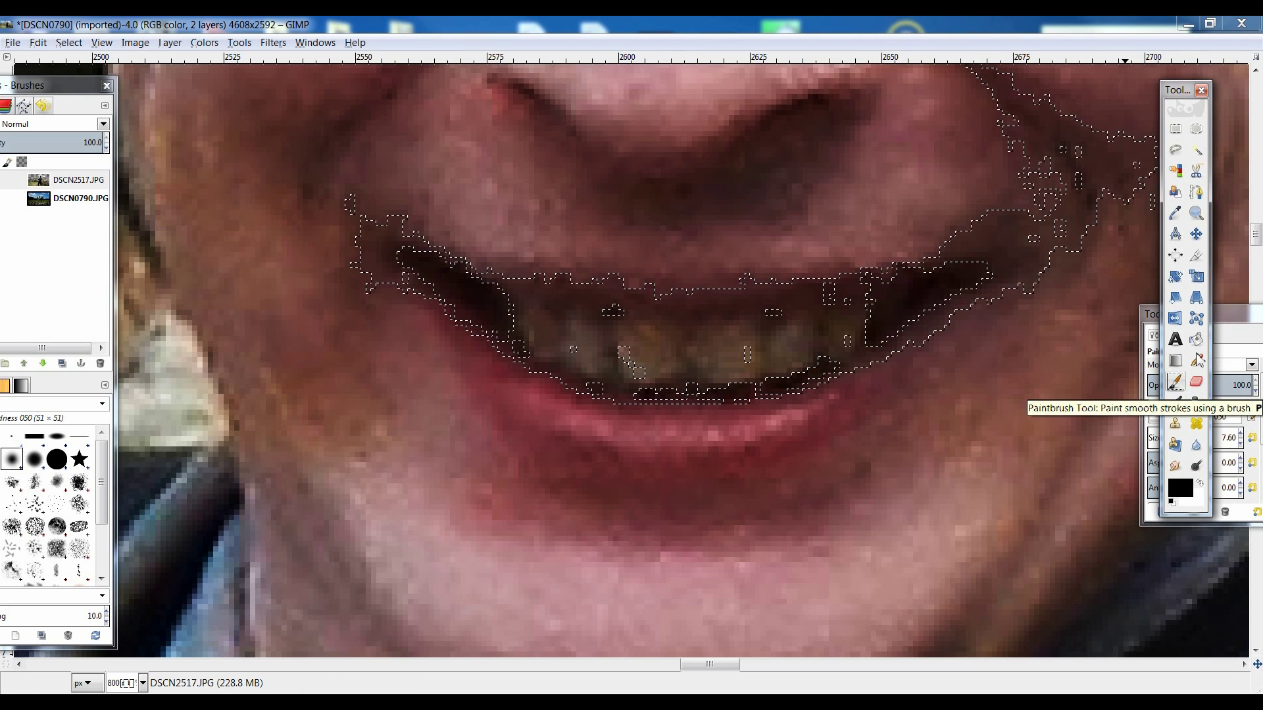
{"action": "left_click", "coordinate": [1200, 484]}
{"action": "right_click", "coordinate": [750, 325]}
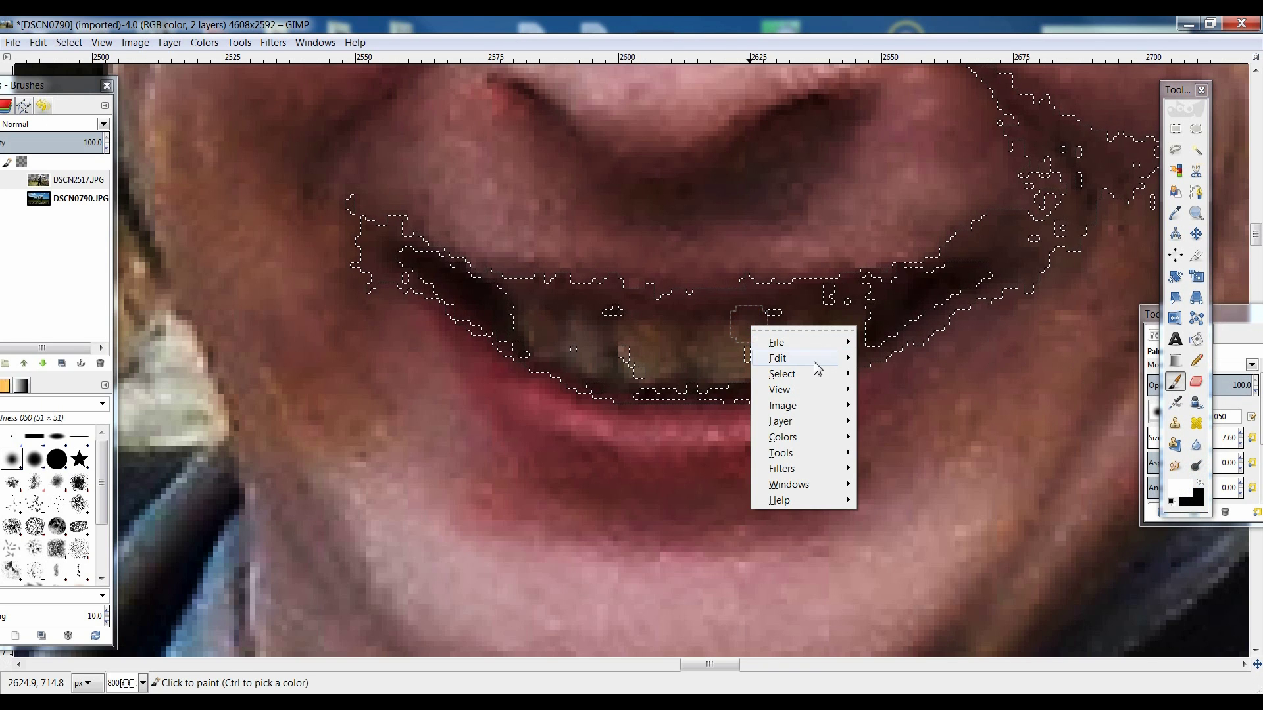
{"action": "mouse_move", "coordinate": [816, 374]}
{"action": "left_click", "coordinate": [907, 398]}
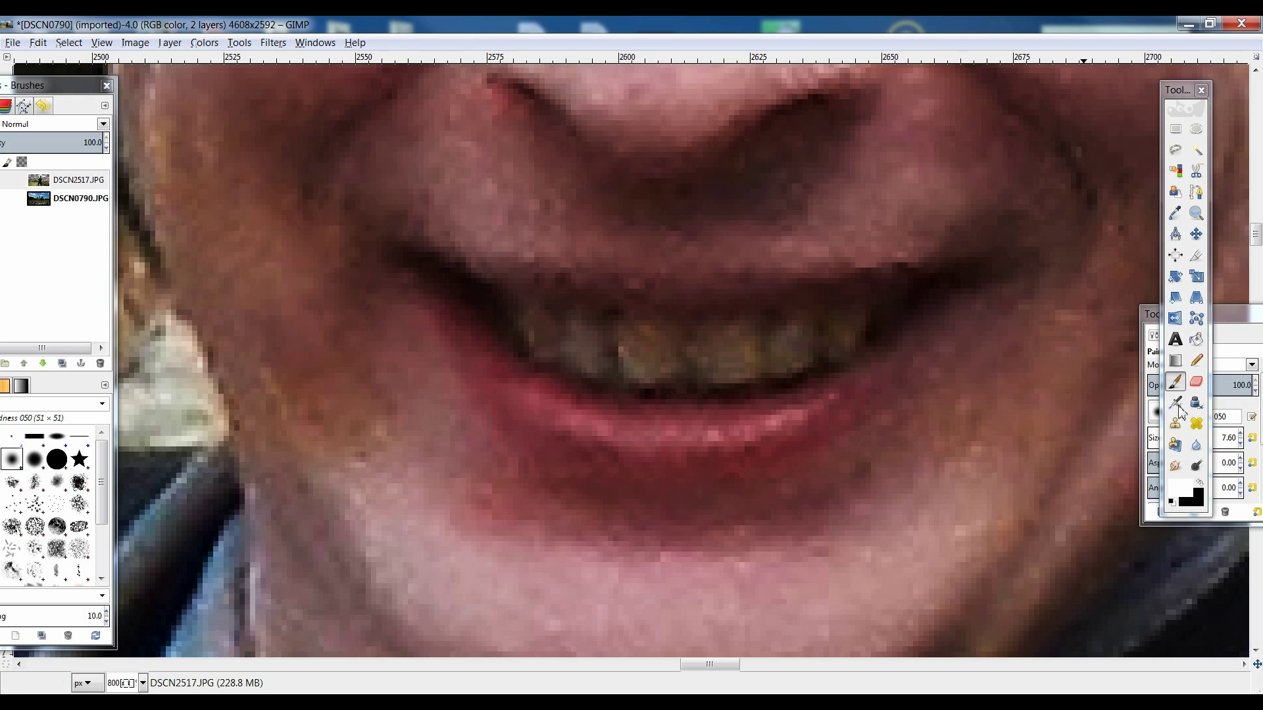
Paint the upper front tooth just right of the mouth's centre white with the Paintbrush
{"action": "left_click", "coordinate": [1183, 426]}
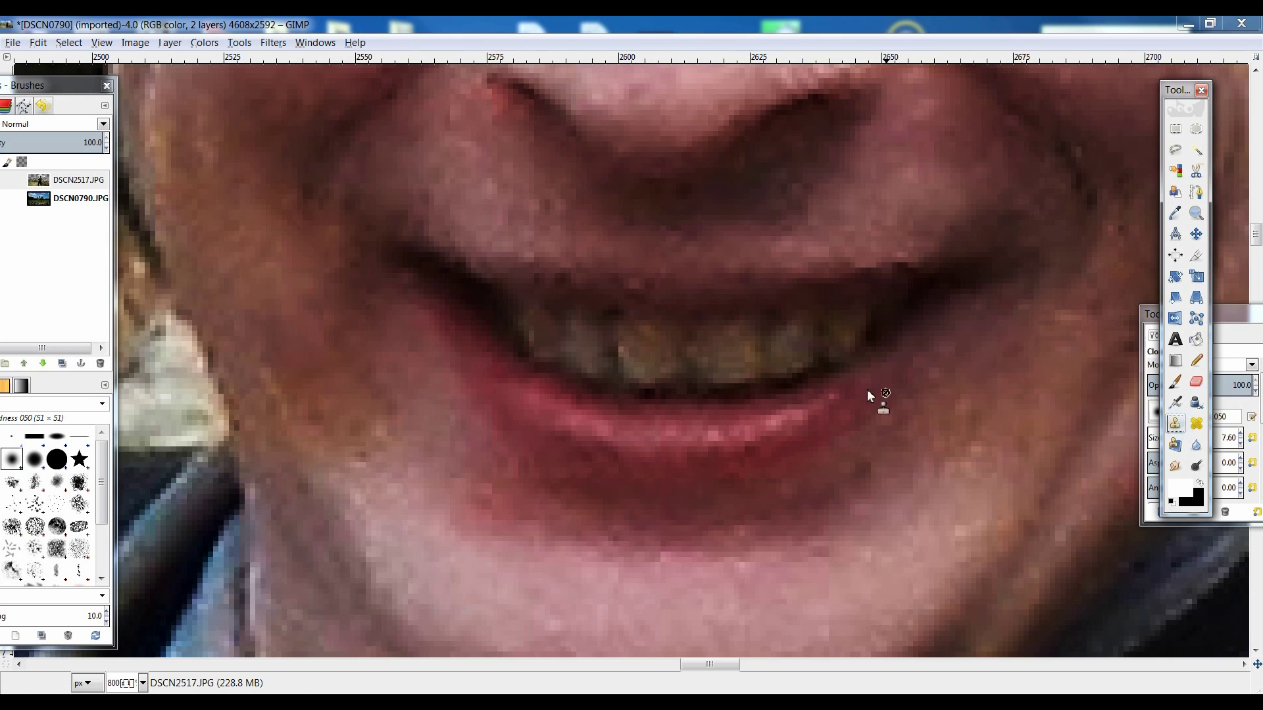
{"action": "left_click", "coordinate": [1186, 491]}
{"action": "left_click", "coordinate": [1117, 632]}
{"action": "left_click", "coordinate": [1175, 382]}
{"action": "left_click", "coordinate": [721, 344]}
{"action": "mouse_move", "coordinate": [721, 352]}
{"action": "left_mouse_down"}
{"action": "mouse_move", "coordinate": [746, 356]}
{"action": "mouse_move", "coordinate": [717, 345]}
{"action": "mouse_move", "coordinate": [724, 377]}
{"action": "left_mouse_up"}
{"action": "left_click", "coordinate": [727, 353]}
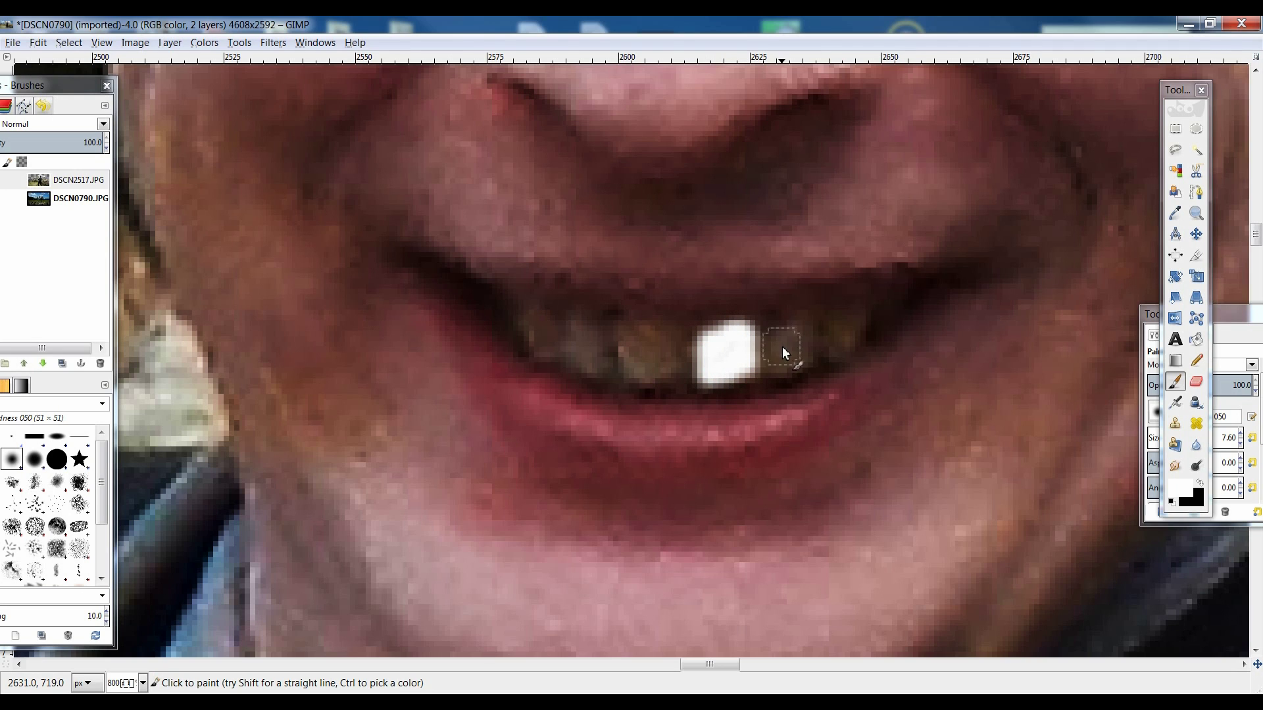
Paint the remaining upper teeth white, including a small tooth at each corner of the smile
{"action": "mouse_move", "coordinate": [798, 364]}
{"action": "left_mouse_down"}
{"action": "mouse_move", "coordinate": [811, 341]}
{"action": "mouse_move", "coordinate": [788, 331]}
{"action": "left_mouse_up"}
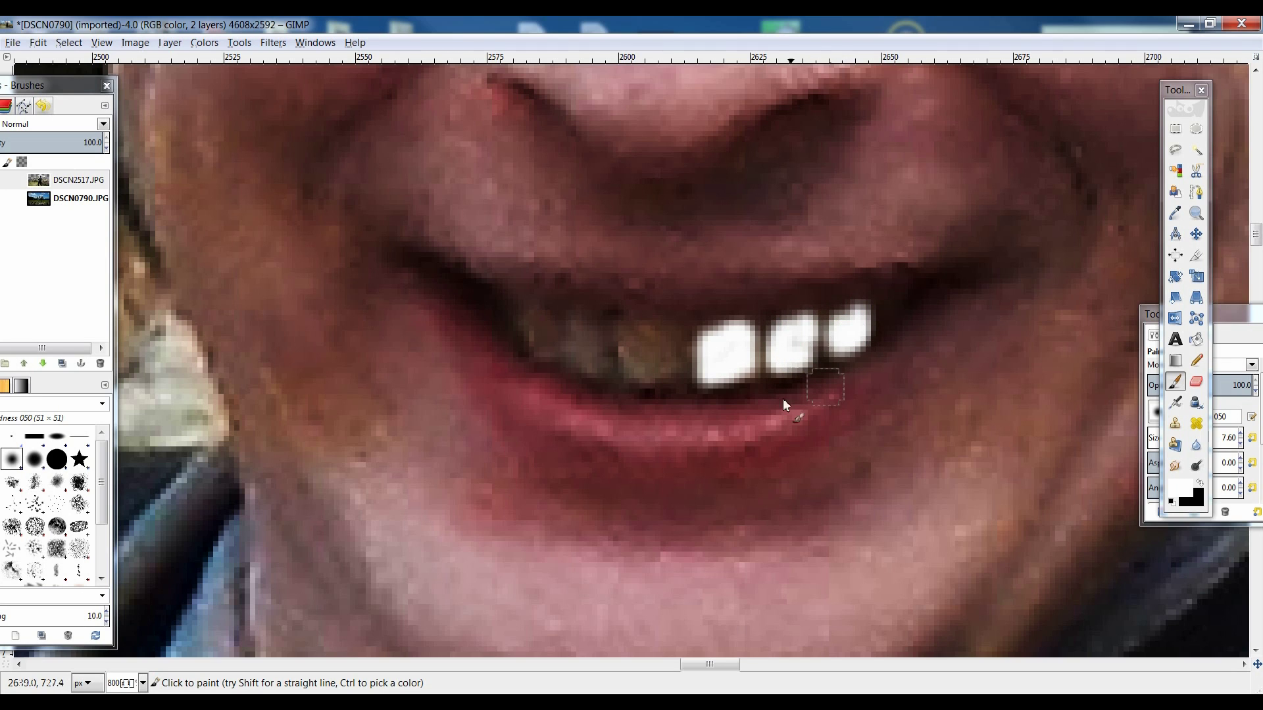
{"action": "mouse_move", "coordinate": [702, 339]}
{"action": "left_mouse_down"}
{"action": "mouse_move", "coordinate": [739, 361]}
{"action": "mouse_move", "coordinate": [756, 340]}
{"action": "left_mouse_up"}
{"action": "mouse_move", "coordinate": [673, 376]}
{"action": "left_mouse_down"}
{"action": "mouse_move", "coordinate": [626, 346]}
{"action": "mouse_move", "coordinate": [670, 338]}
{"action": "mouse_move", "coordinate": [625, 338]}
{"action": "mouse_move", "coordinate": [678, 353]}
{"action": "left_mouse_up"}
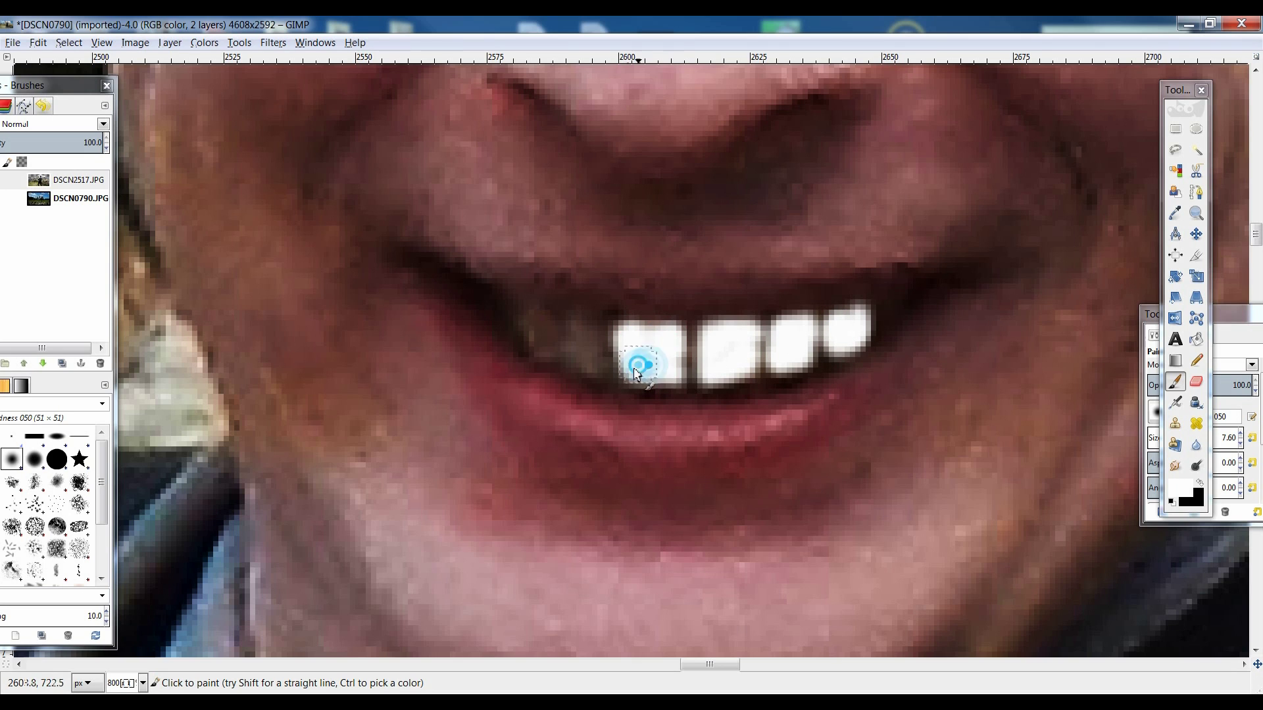
{"action": "mouse_move", "coordinate": [590, 341]}
{"action": "left_mouse_down"}
{"action": "mouse_move", "coordinate": [572, 336]}
{"action": "mouse_move", "coordinate": [598, 352]}
{"action": "mouse_move", "coordinate": [528, 322]}
{"action": "mouse_move", "coordinate": [522, 333]}
{"action": "mouse_move", "coordinate": [517, 316]}
{"action": "left_mouse_up"}
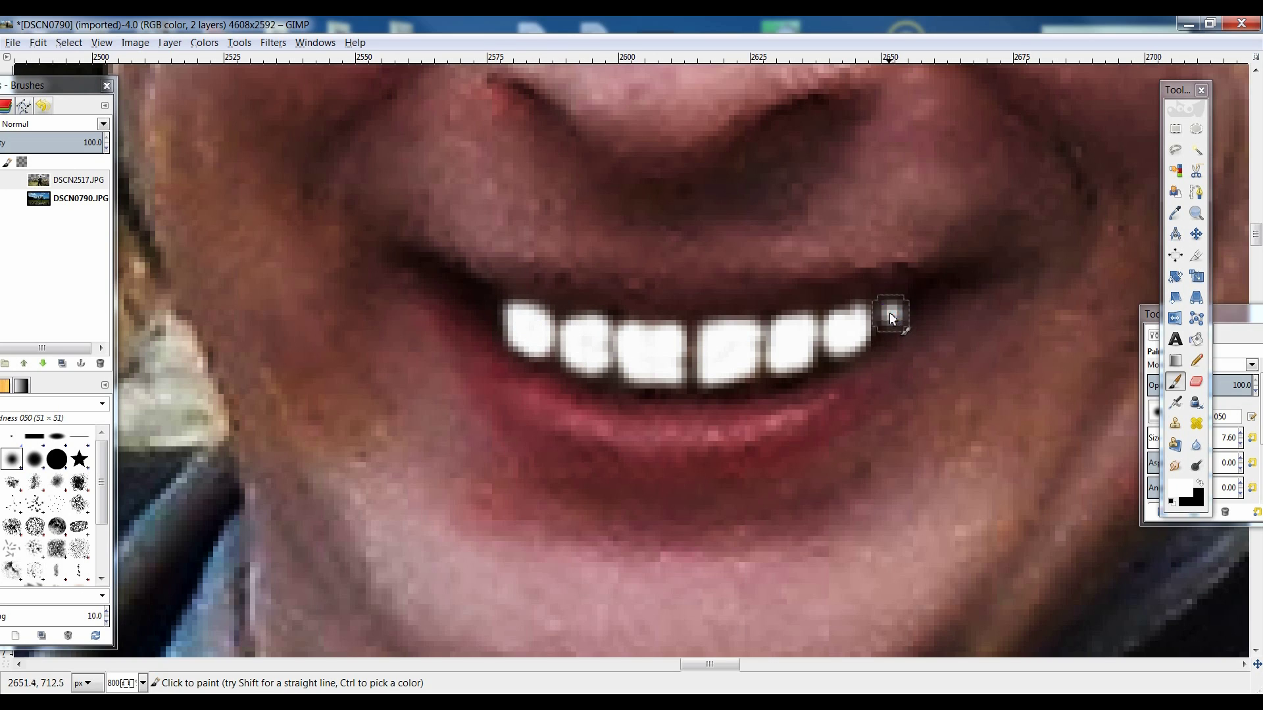
{"action": "scroll", "coordinate": [499, 304], "scroll_direction": "down", "scroll_amount": 4}
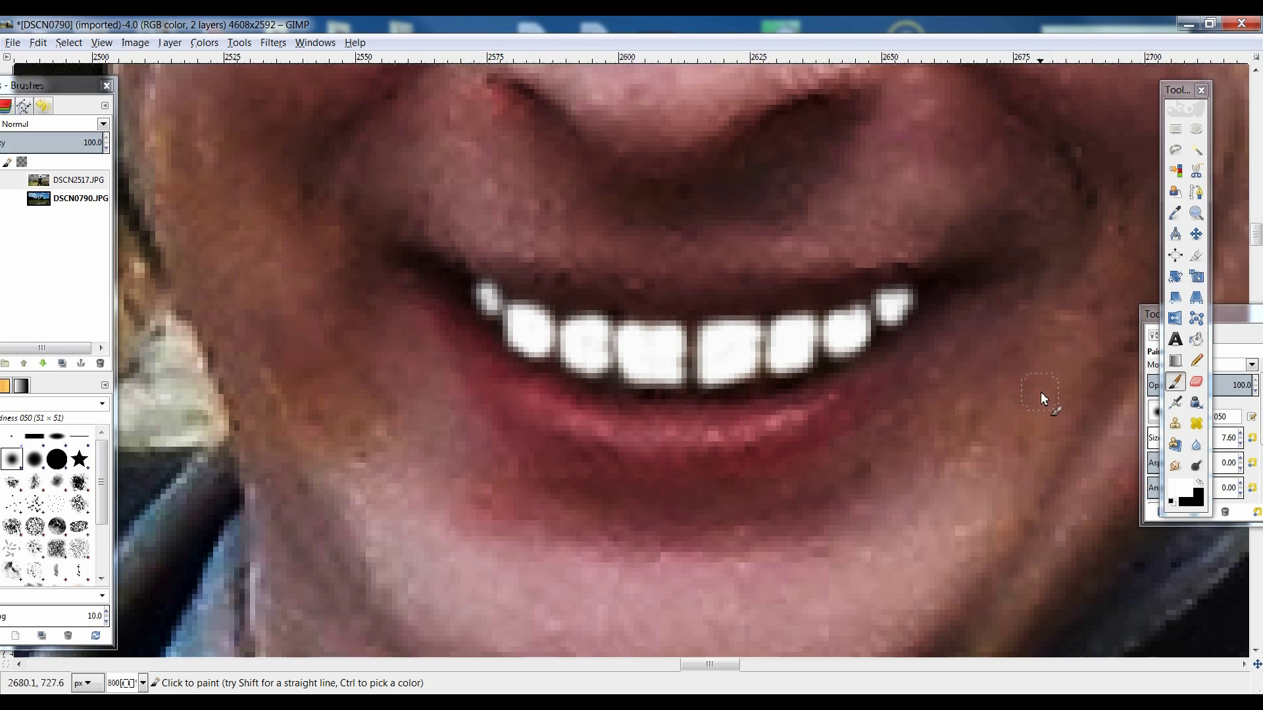
Export the finished image to the Desktop folder as skyrecovery.JPG
{"action": "scroll", "coordinate": [1040, 392], "scroll_direction": "down", "scroll_amount": 3}
{"action": "scroll", "coordinate": [1040, 392], "scroll_direction": "down", "scroll_amount": 1}
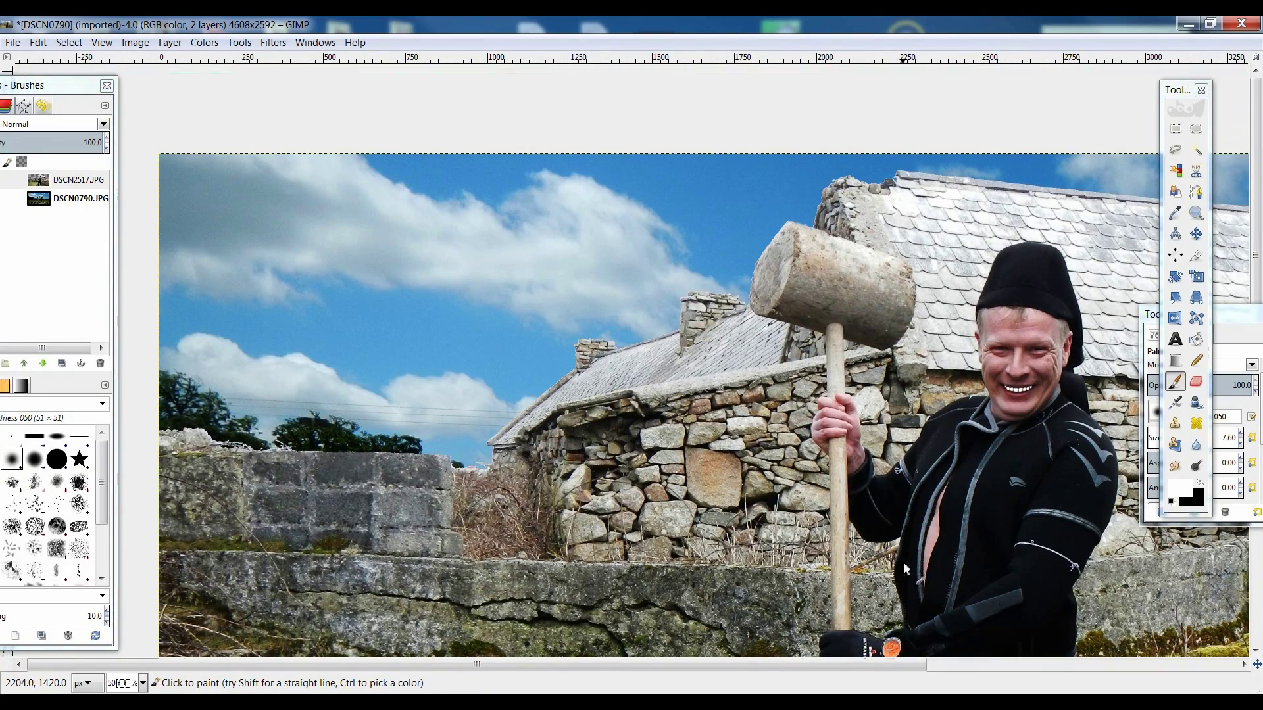
{"action": "scroll", "coordinate": [898, 520], "scroll_direction": "down", "scroll_amount": 1}
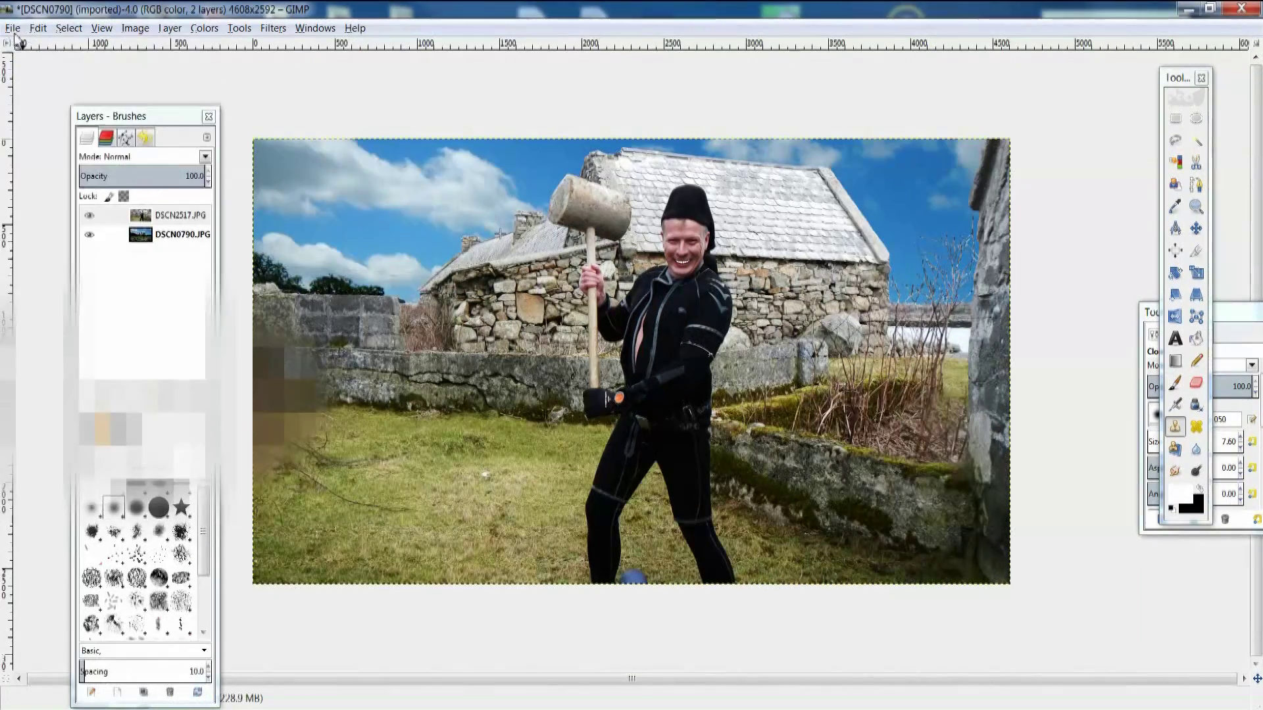
{"action": "left_click", "coordinate": [12, 28]}
{"action": "left_click", "coordinate": [88, 241]}
{"action": "left_click_drag", "start_coordinate": [194, 175], "coordinate": [99, 191]}
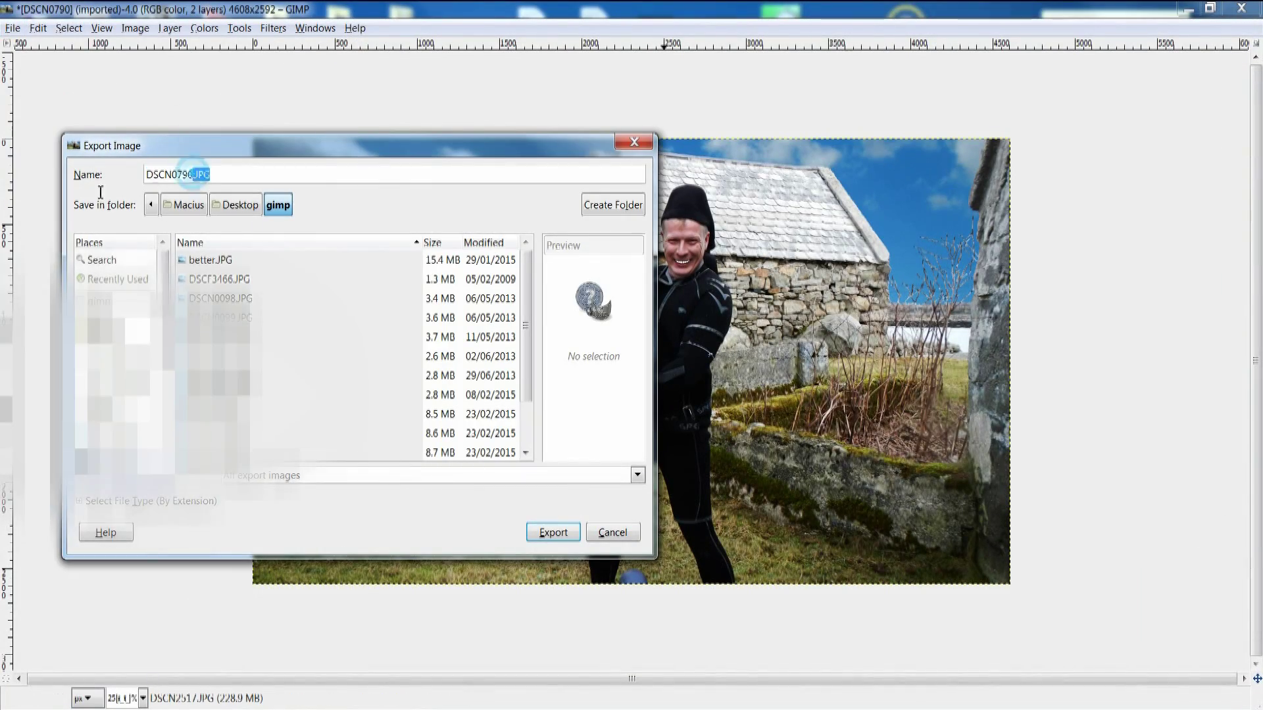
{"action": "key", "text": "Left"}
{"action": "key", "text": "BackSpace"}
{"action": "key", "text": "BackSpace"}
{"action": "key", "text": "BackSpace"}
{"action": "key", "text": "BackSpace"}
{"action": "key", "text": "BackSpace"}
{"action": "key", "text": "BackSpace"}
{"action": "key", "text": "BackSpace"}
{"action": "key", "text": "BackSpace"}
{"action": "type", "text": "skyrecove"}
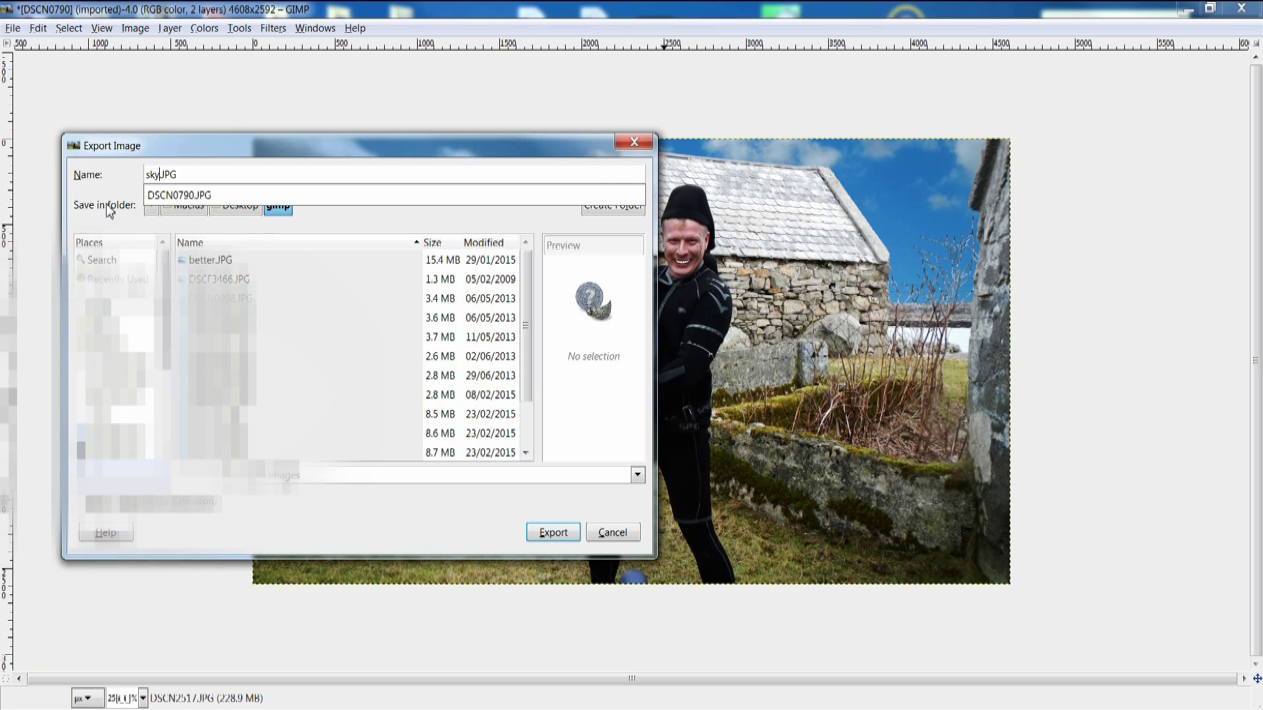
{"action": "type", "text": "ry"}
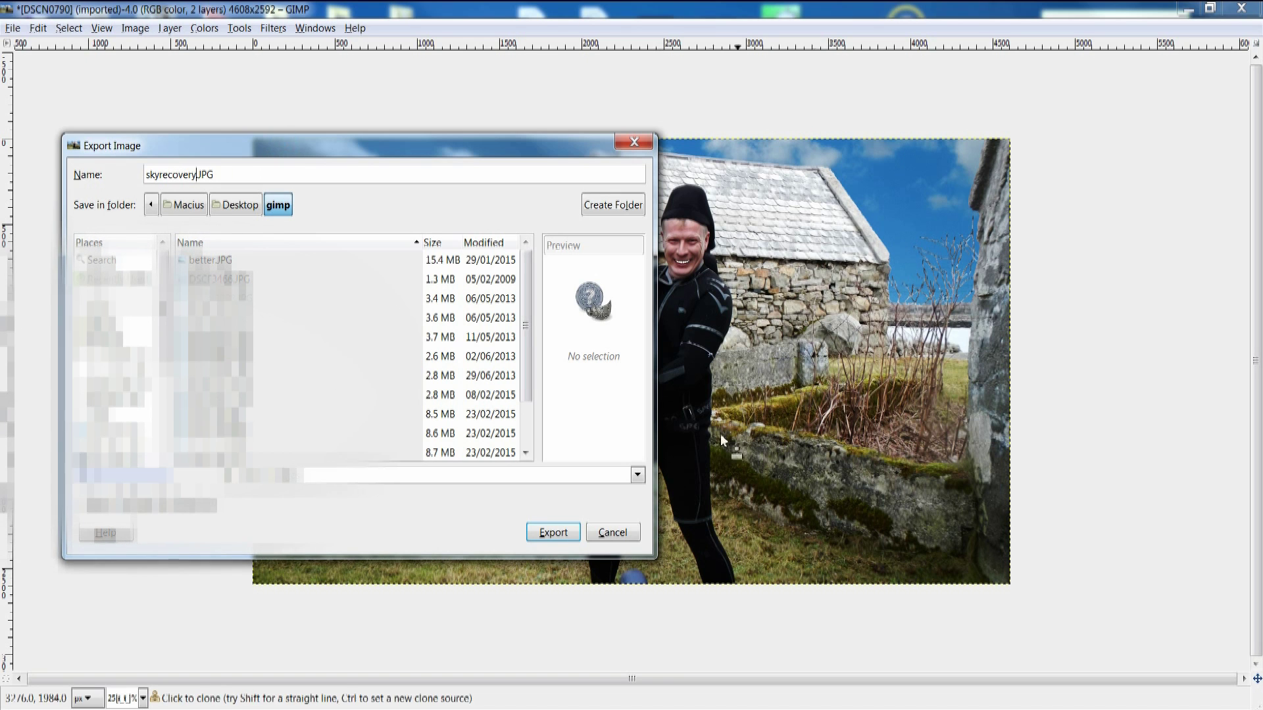
{"action": "left_click", "coordinate": [551, 535]}
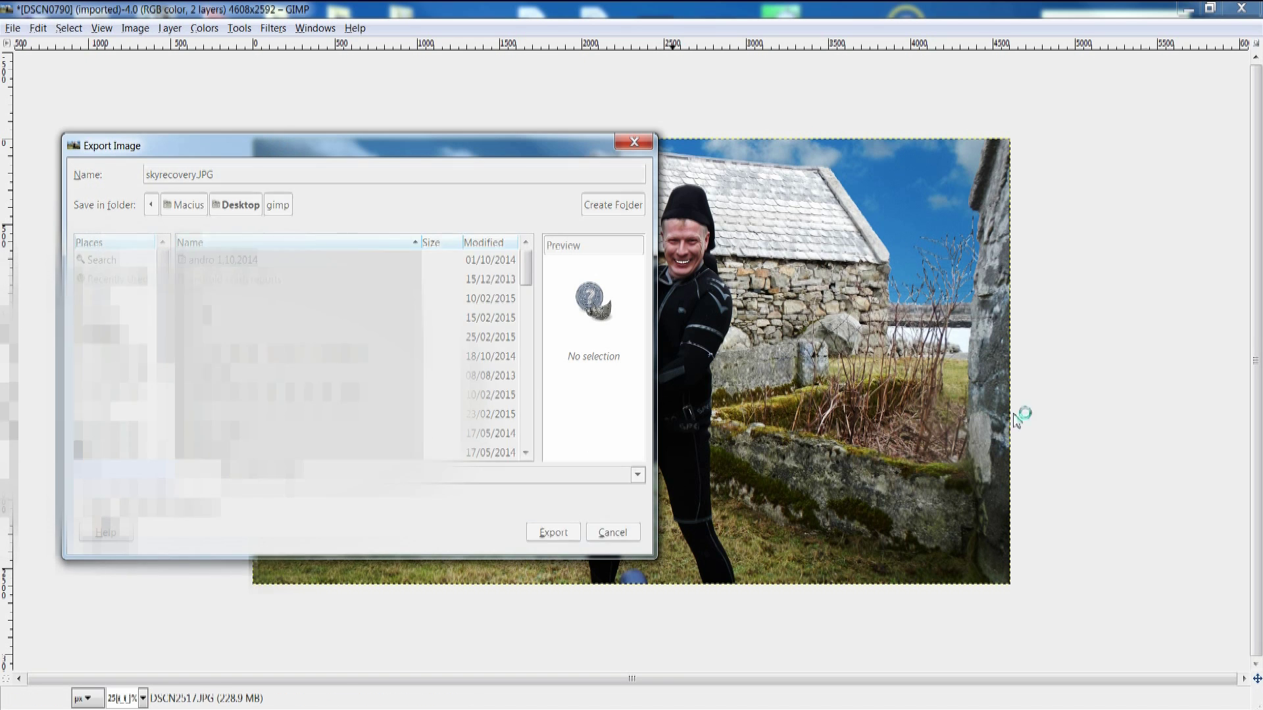
{"action": "left_click", "coordinate": [644, 475]}
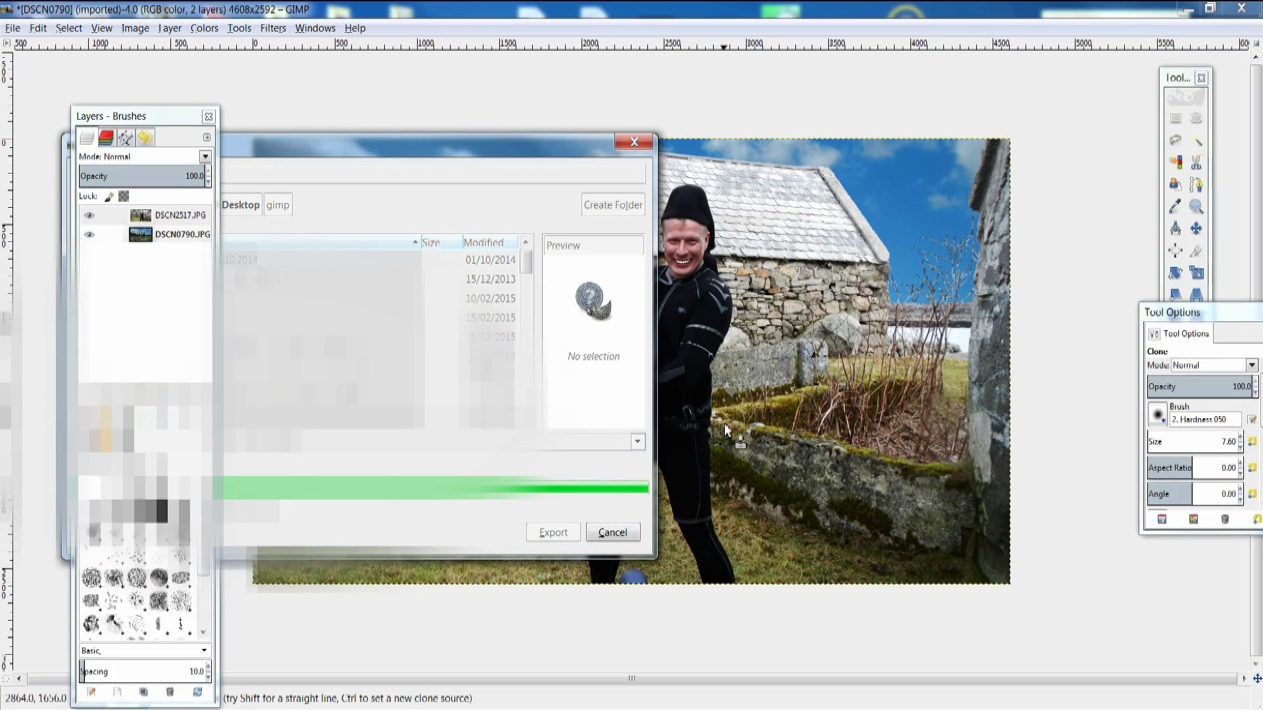